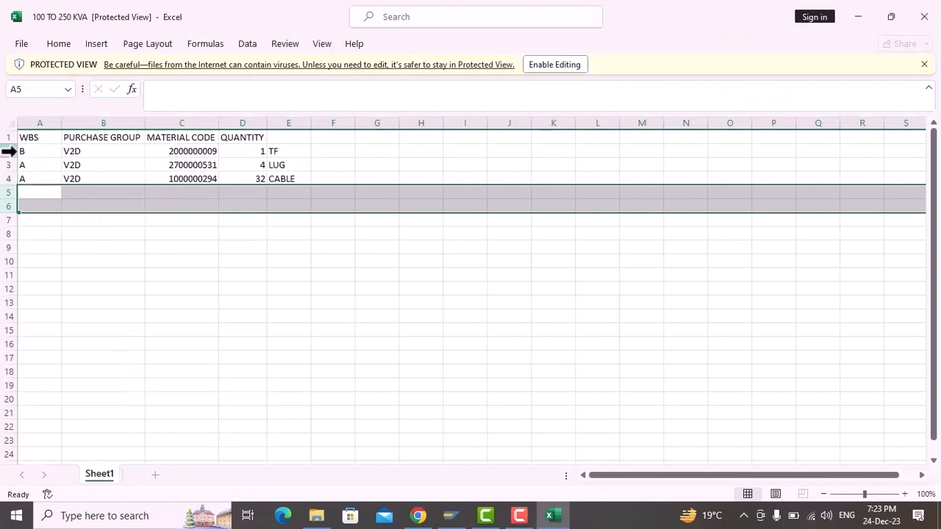
Step: Enable editing in the 100 TO 250 KVA material workbook, close it and refresh the desktop
{"action": "left_click", "coordinate": [28, 152]}
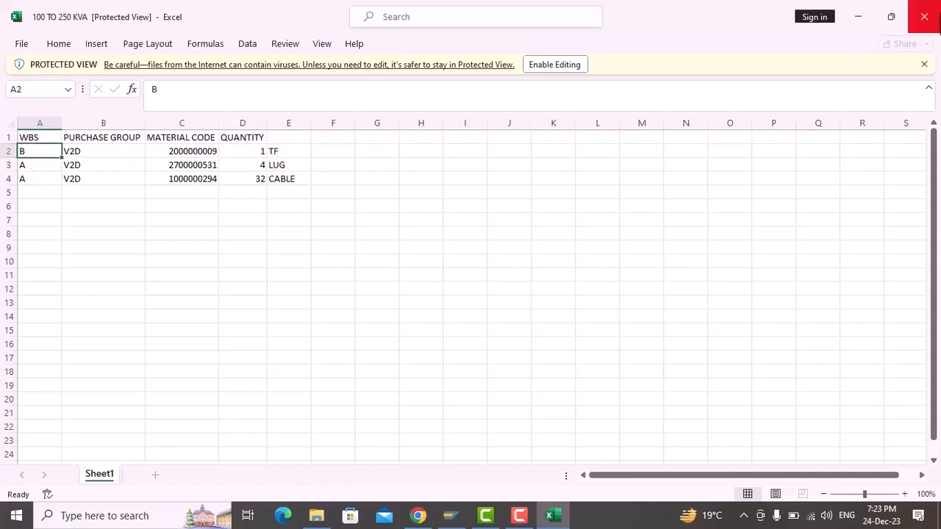
{"action": "left_click", "coordinate": [573, 63]}
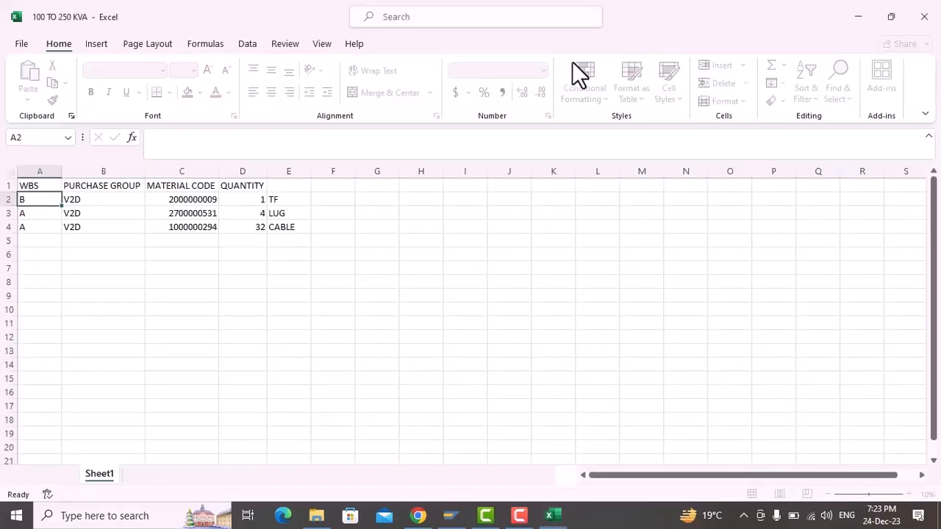
{"action": "left_click", "coordinate": [924, 16]}
{"action": "right_click", "coordinate": [654, 79]}
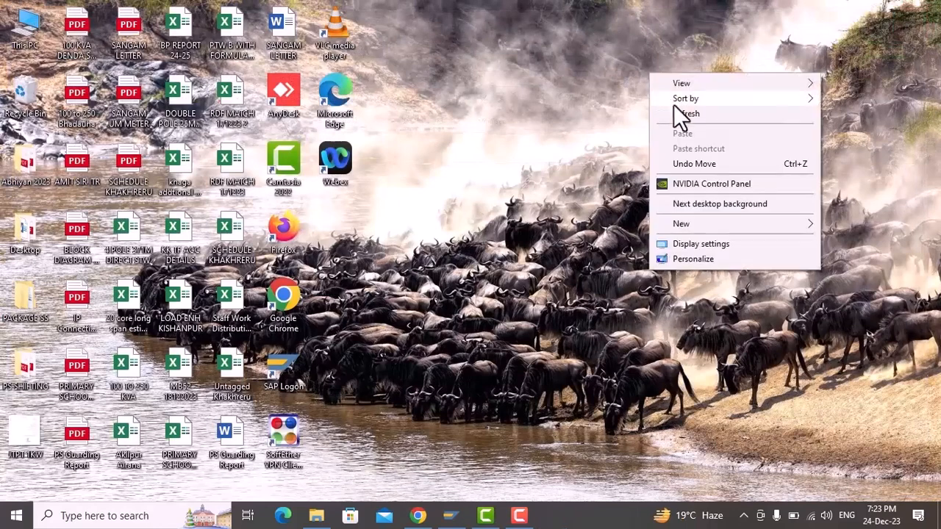
{"action": "left_click", "coordinate": [678, 110]}
Step: Switch to the SAP logon screen and log on with the user ID and account password
{"action": "left_click", "coordinate": [467, 516]}
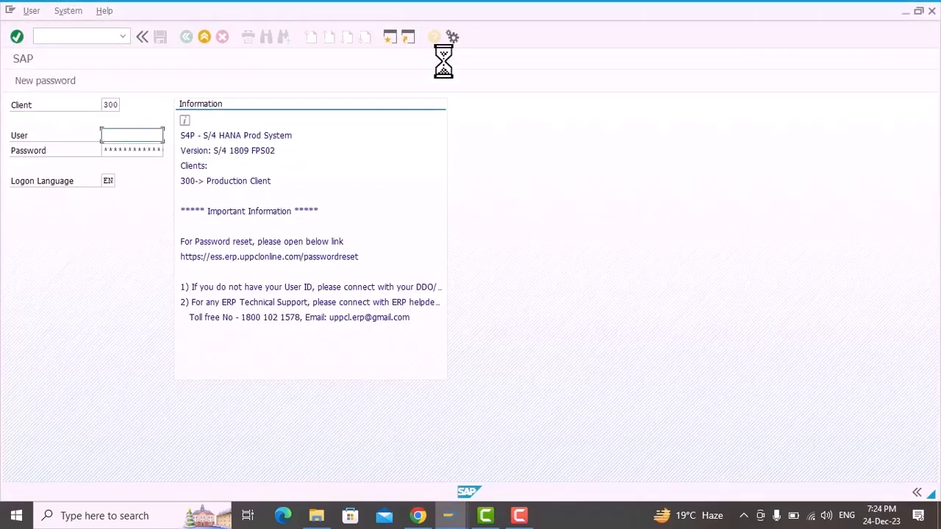
{"action": "type", "text": "1"}
{"action": "key", "text": "Return"}
{"action": "key", "text": "Tab"}
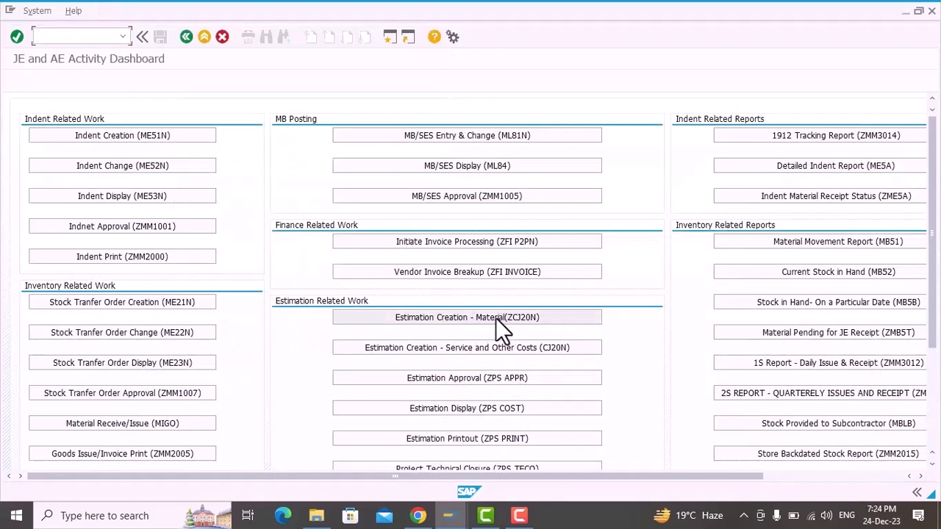
Step: Leave the activity dashboard and run transaction zcj20n to open the Project Builder
{"action": "left_click", "coordinate": [187, 40]}
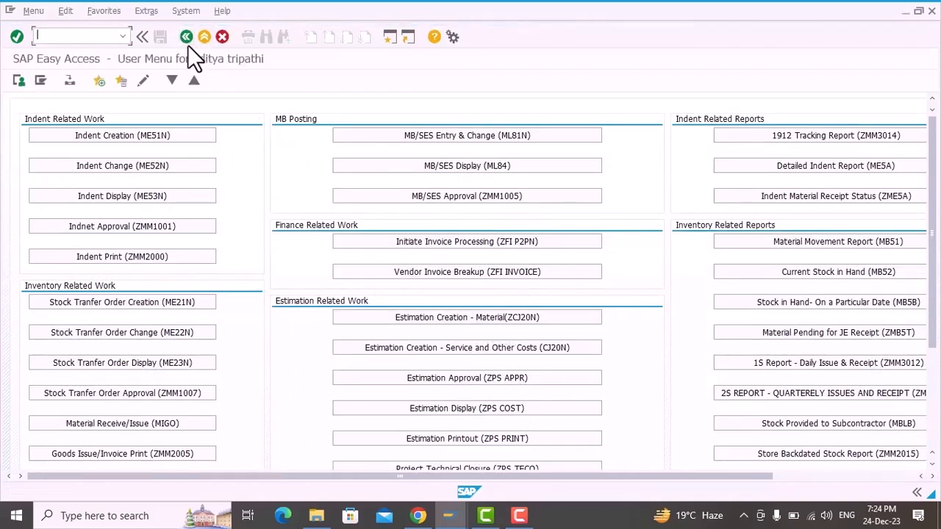
{"action": "type", "text": "zcj20"}
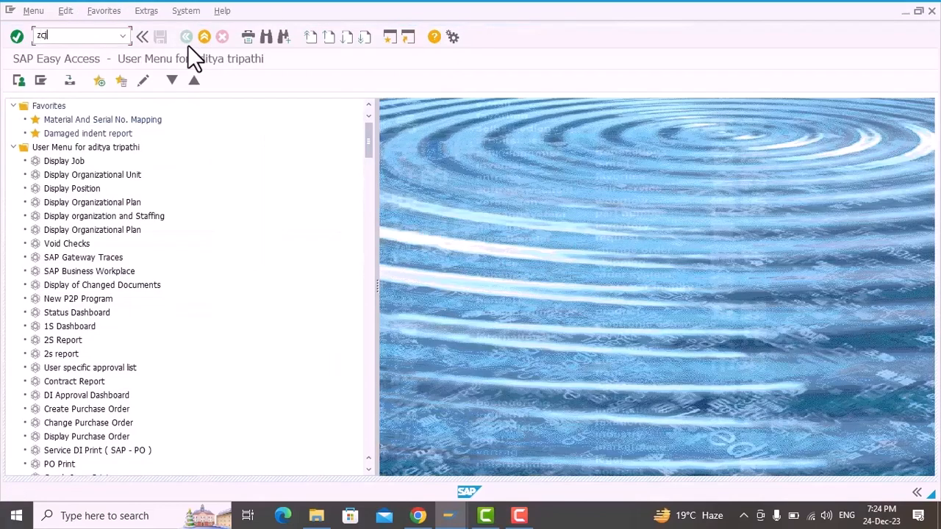
{"action": "type", "text": "n"}
{"action": "key", "text": "Return"}
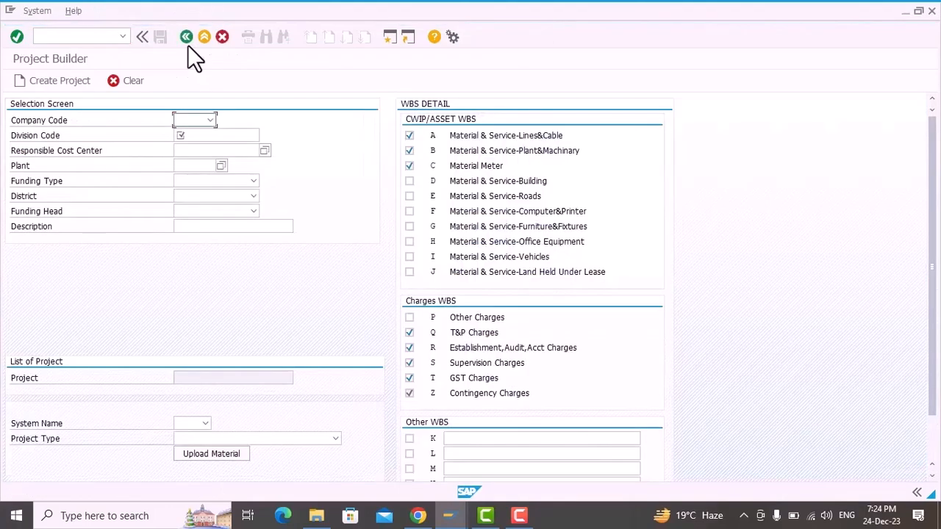
Step: Set the company code to Purvanchal Vidyut Vitaran Nigam Limited and the division code to PUD2501
{"action": "left_click", "coordinate": [209, 120]}
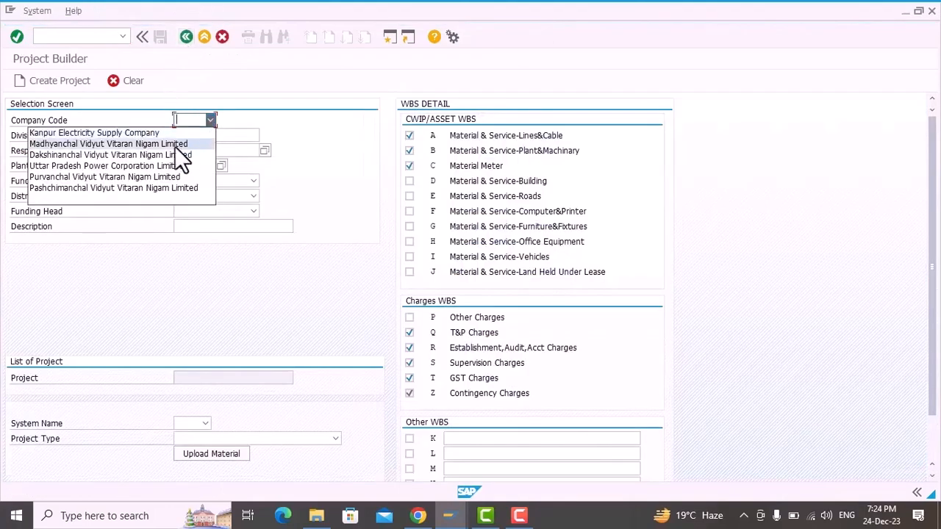
{"action": "left_click", "coordinate": [133, 178]}
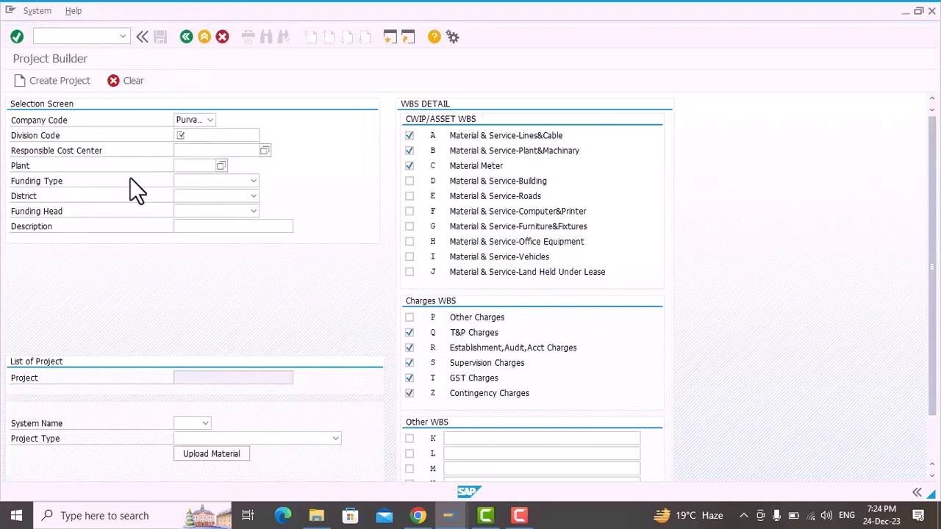
{"action": "left_click", "coordinate": [214, 137]}
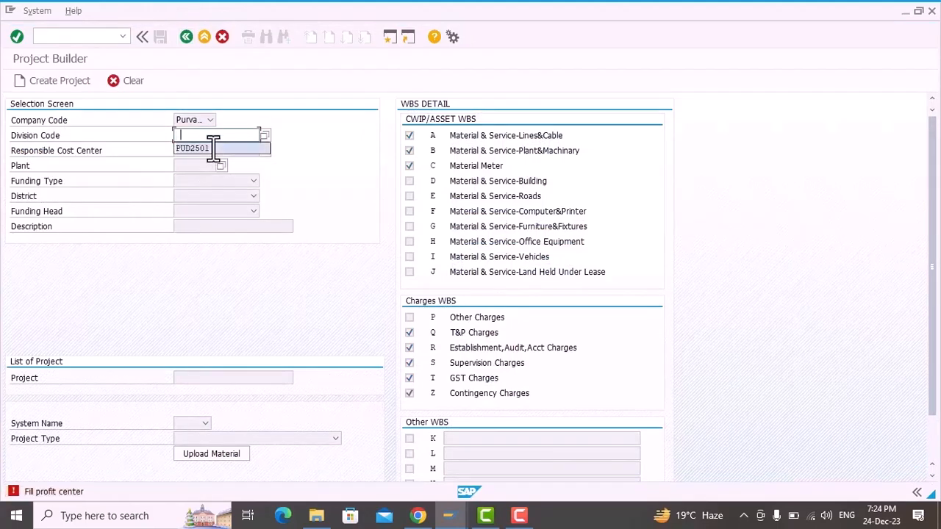
{"action": "left_click", "coordinate": [213, 147]}
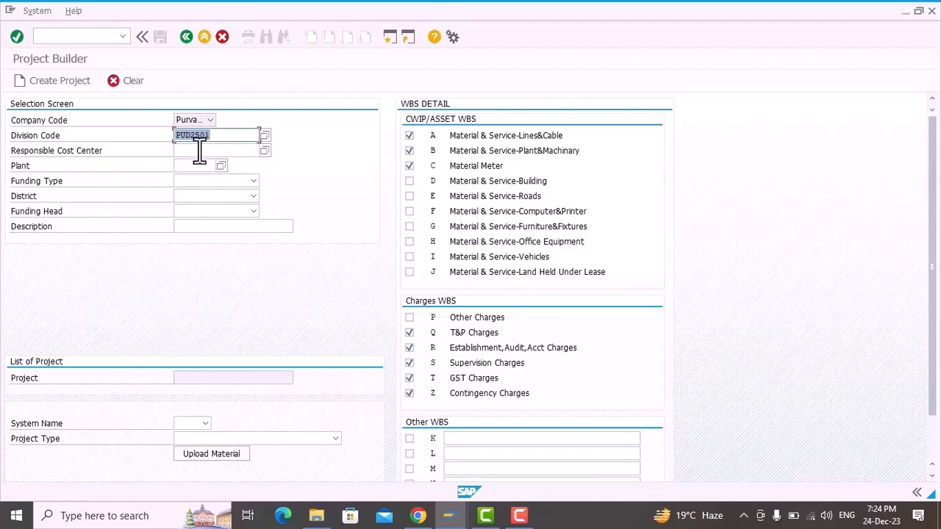
Step: Set the responsible cost center to PUD2501S11 and the plant to V251
{"action": "left_click", "coordinate": [199, 150]}
{"action": "left_click", "coordinate": [199, 159]}
{"action": "key", "text": "Return"}
{"action": "left_click", "coordinate": [265, 150]}
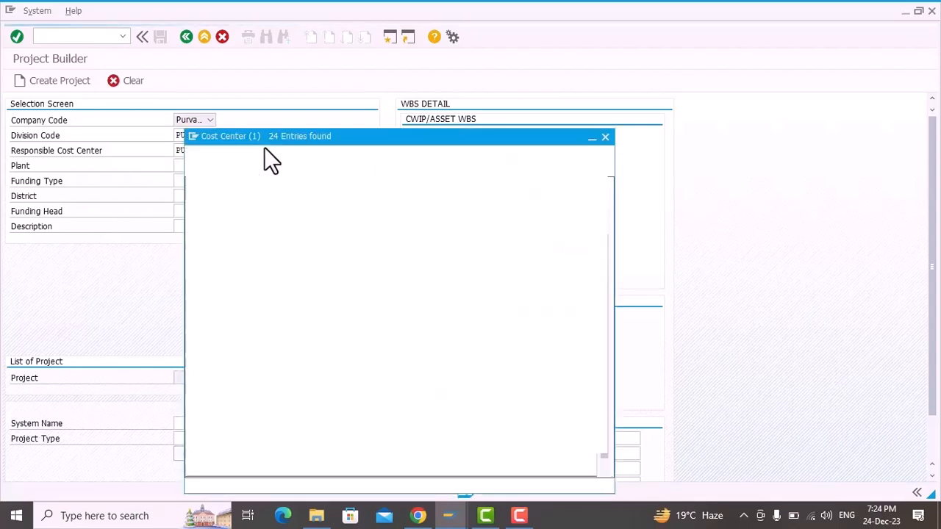
{"action": "left_click", "coordinate": [605, 137]}
{"action": "left_click", "coordinate": [202, 165]}
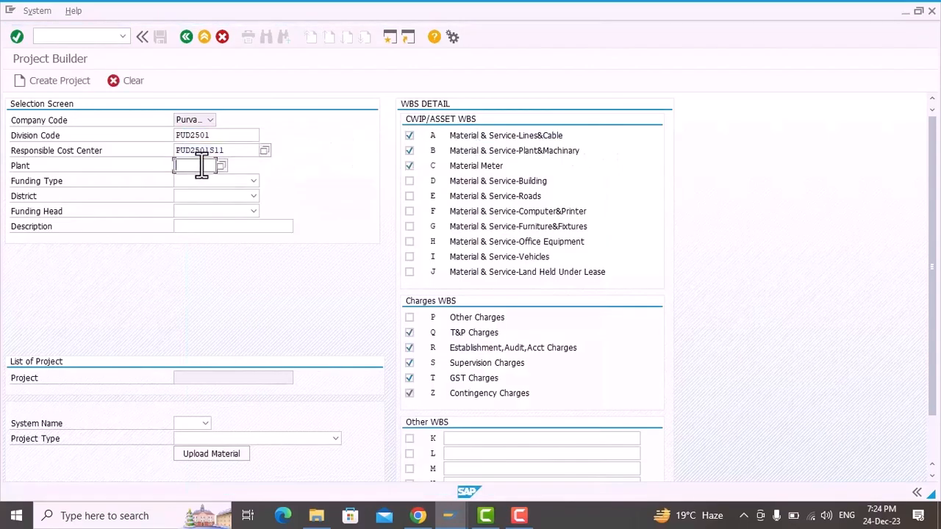
{"action": "type", "text": "V251"}
{"action": "key", "text": "Return"}
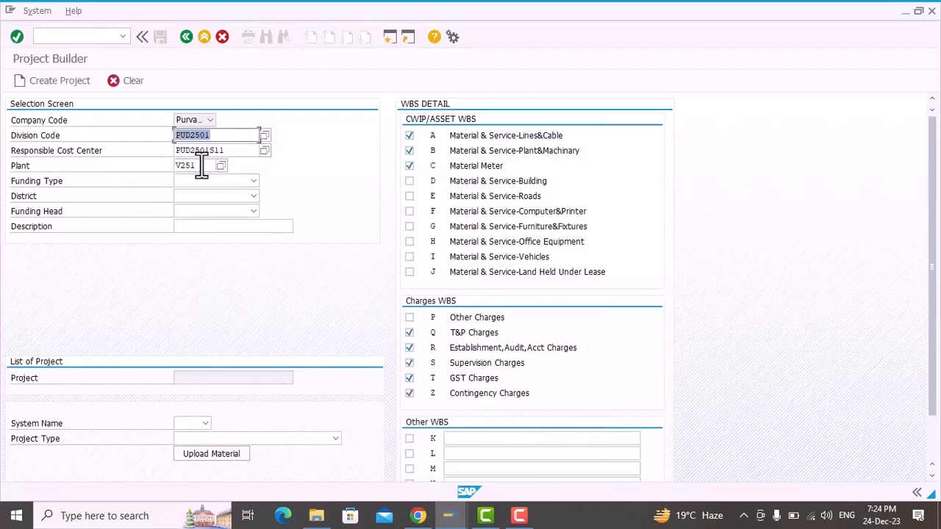
Step: Set the funding type to BUSINESS PLAN, the district to FATEHPUR and the funding head to SS IN U.P
{"action": "left_click", "coordinate": [198, 182]}
{"action": "left_click", "coordinate": [201, 189]}
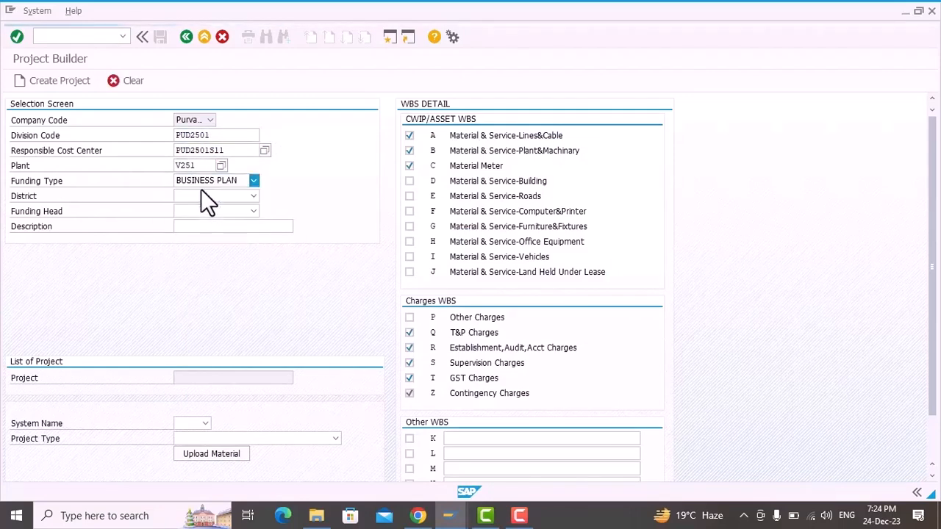
{"action": "left_click", "coordinate": [217, 196]}
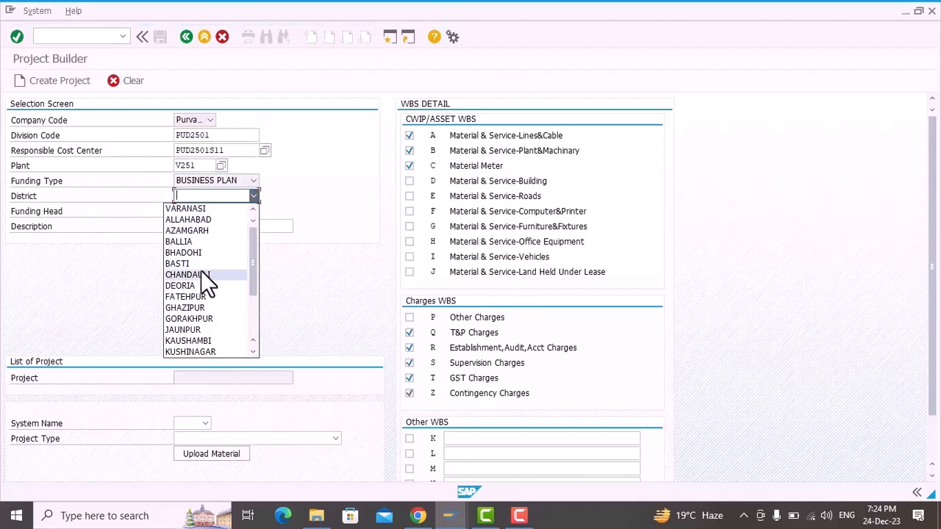
{"action": "left_click", "coordinate": [197, 297]}
{"action": "left_click", "coordinate": [213, 212]}
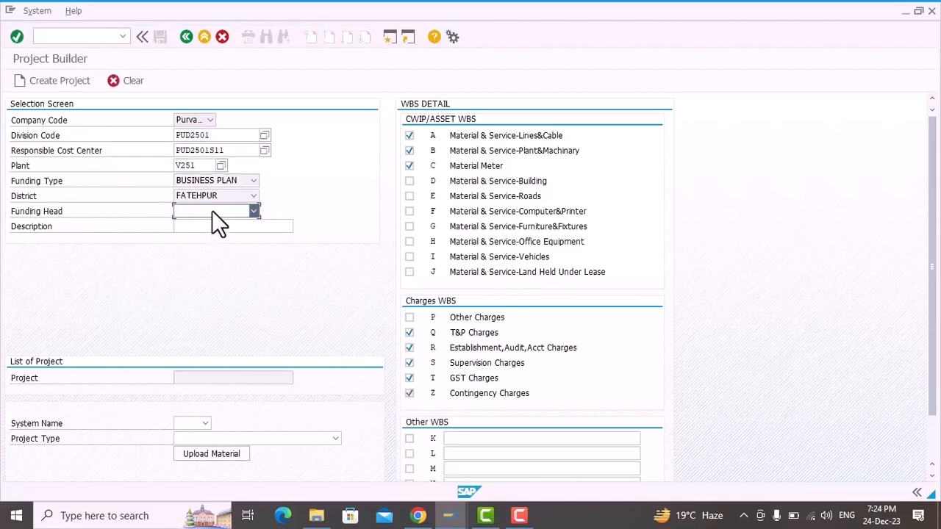
{"action": "left_click", "coordinate": [212, 210]}
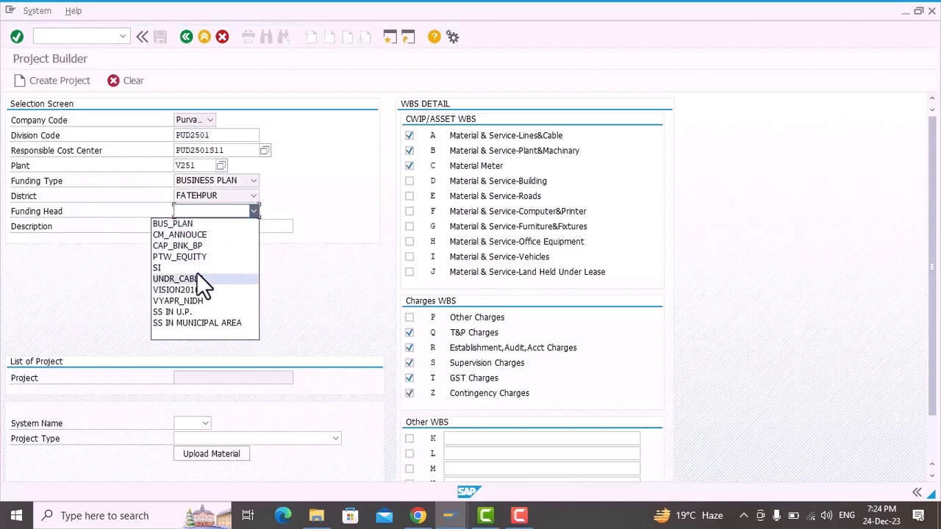
{"action": "left_click", "coordinate": [182, 312]}
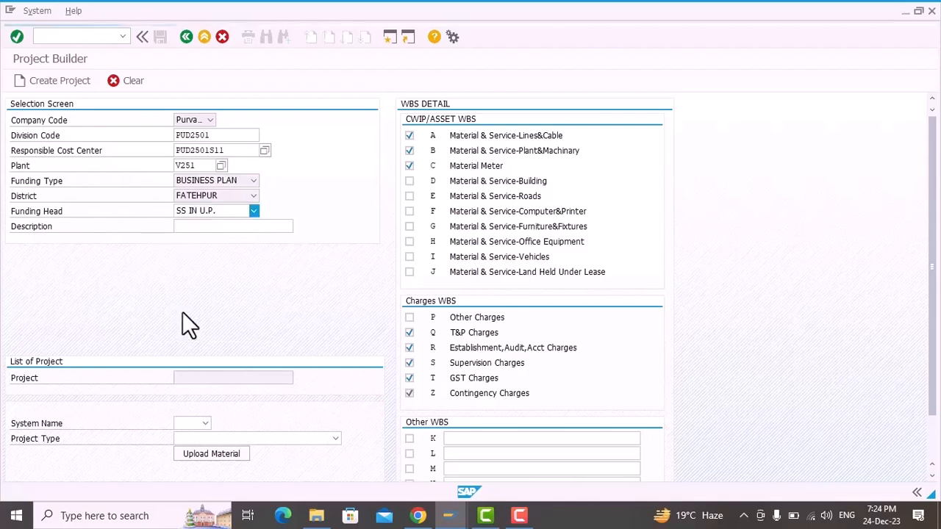
{"action": "left_click", "coordinate": [200, 227]}
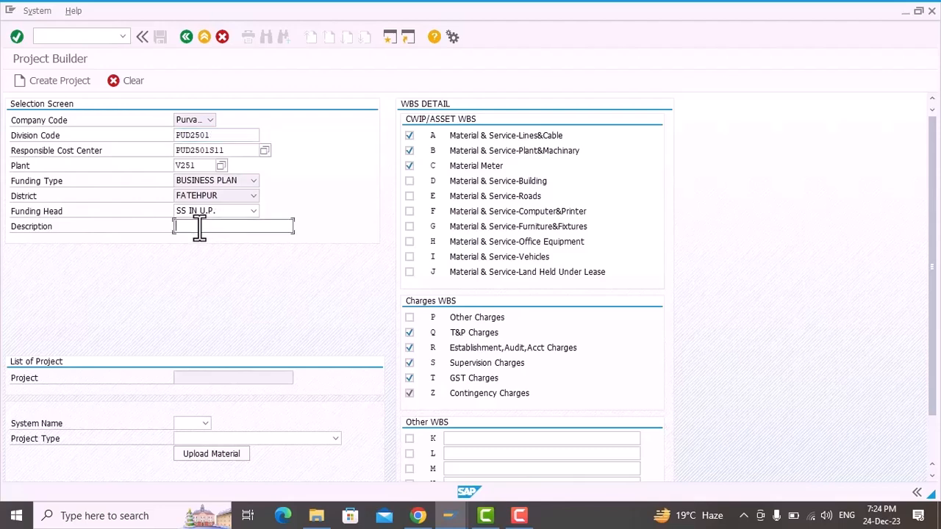
{"action": "type", "text": "BP"}
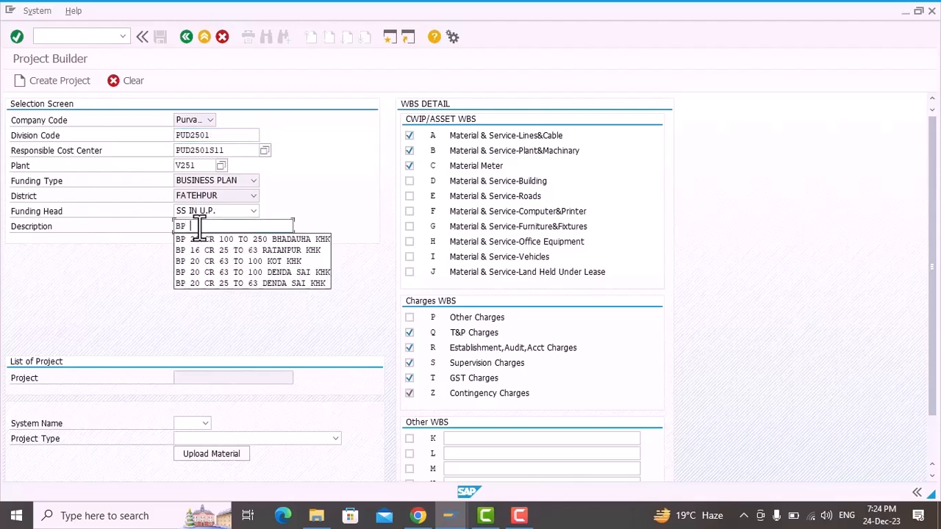
{"action": "type", "text": " 20 CR "}
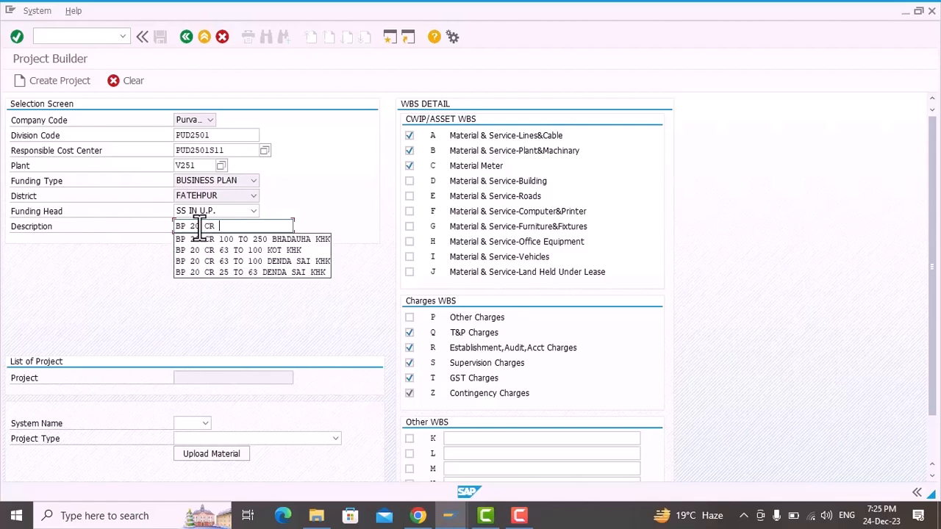
{"action": "type", "text": "100"}
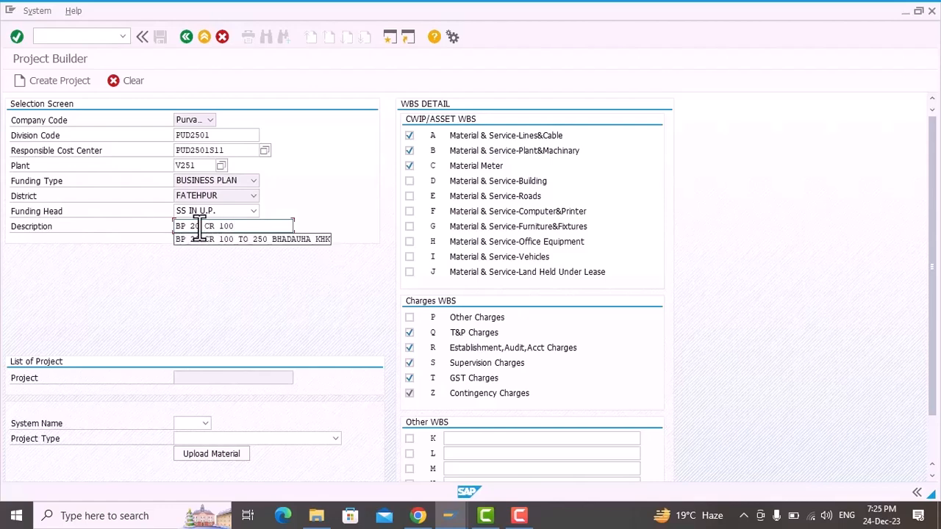
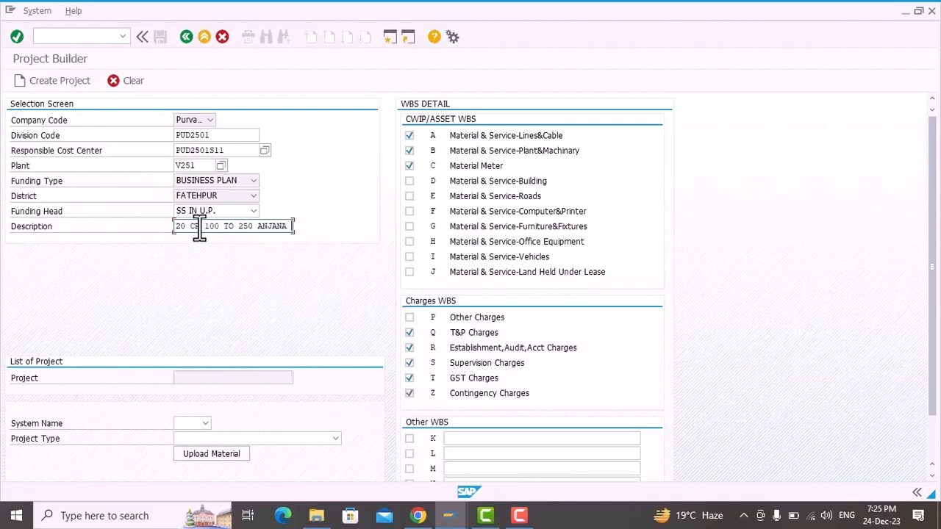
Step: Set the system name to Manual and acknowledge the information message
{"action": "left_click", "coordinate": [197, 423]}
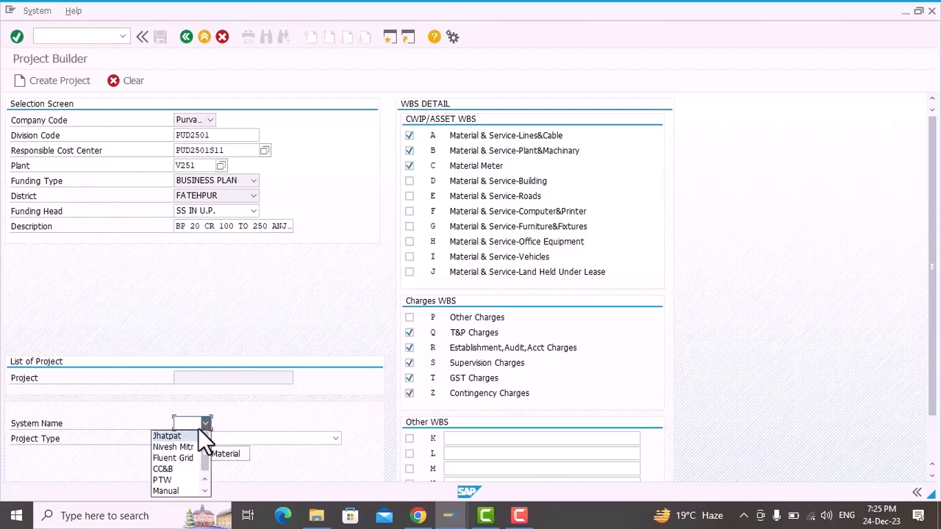
{"action": "left_click", "coordinate": [177, 490]}
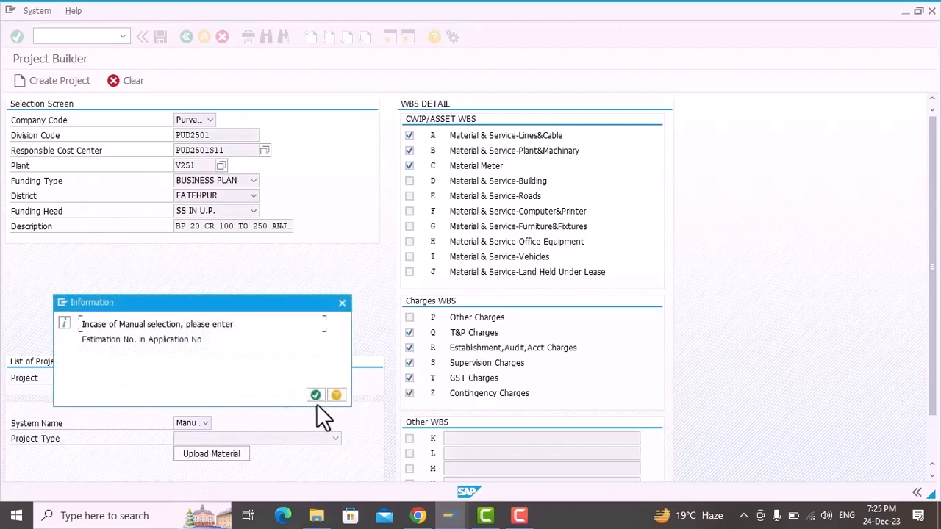
{"action": "left_click", "coordinate": [315, 394]}
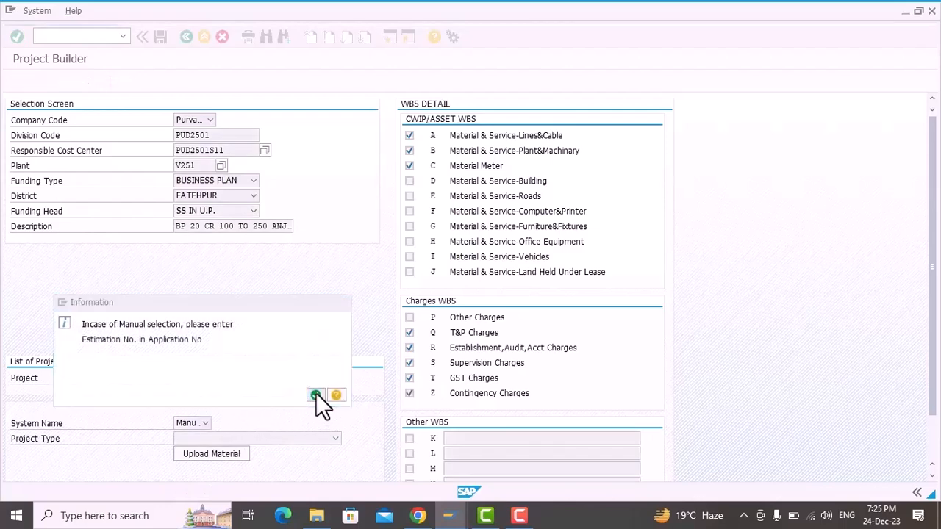
Step: Exclude the Material Meter, Establishment,Audit,Acct Charges and Supervision Charges WBS elements, and include other WBS K as LABOUR CHARGE
{"action": "left_click", "coordinate": [411, 165]}
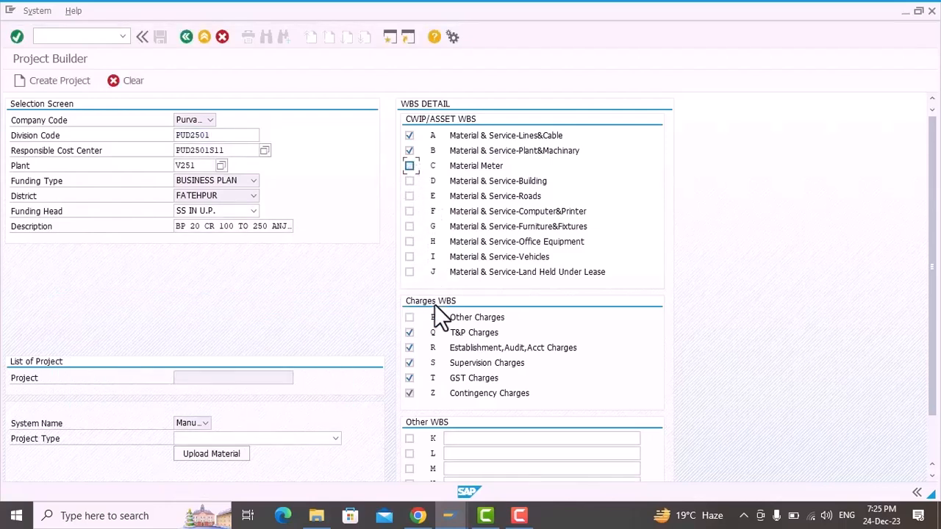
{"action": "left_click", "coordinate": [410, 348]}
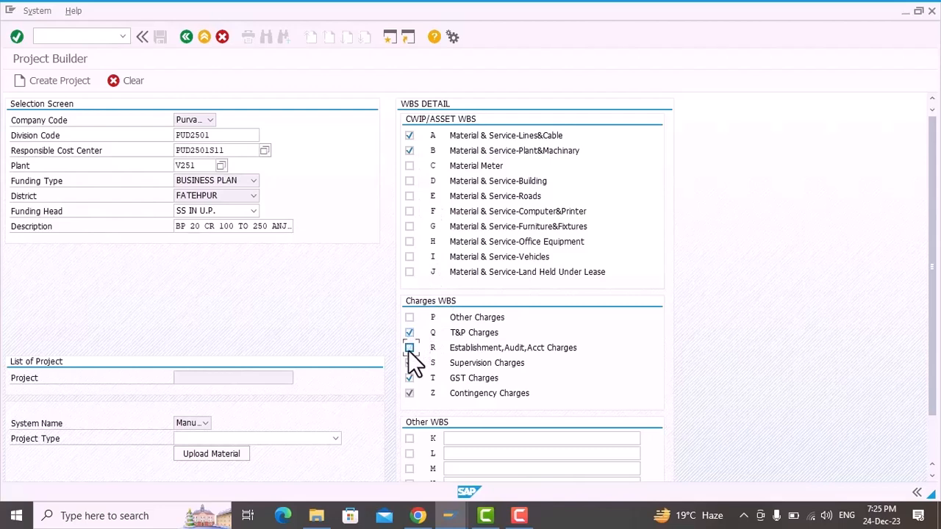
{"action": "left_click", "coordinate": [410, 364]}
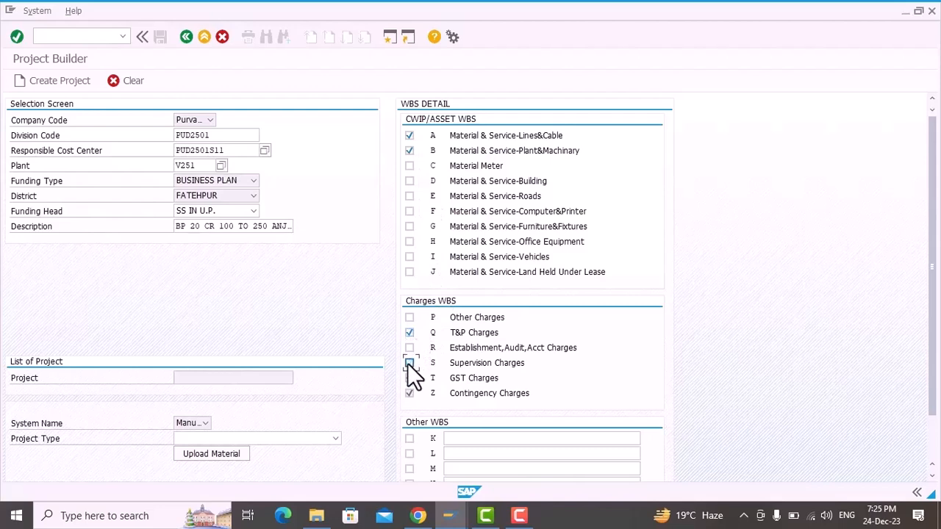
{"action": "left_click", "coordinate": [409, 438]}
{"action": "left_click", "coordinate": [463, 438]}
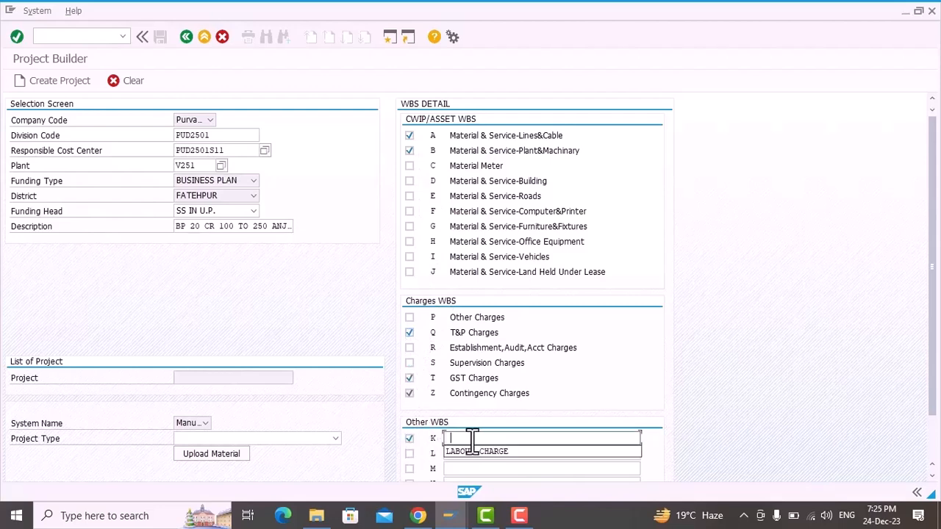
{"action": "left_click", "coordinate": [473, 450]}
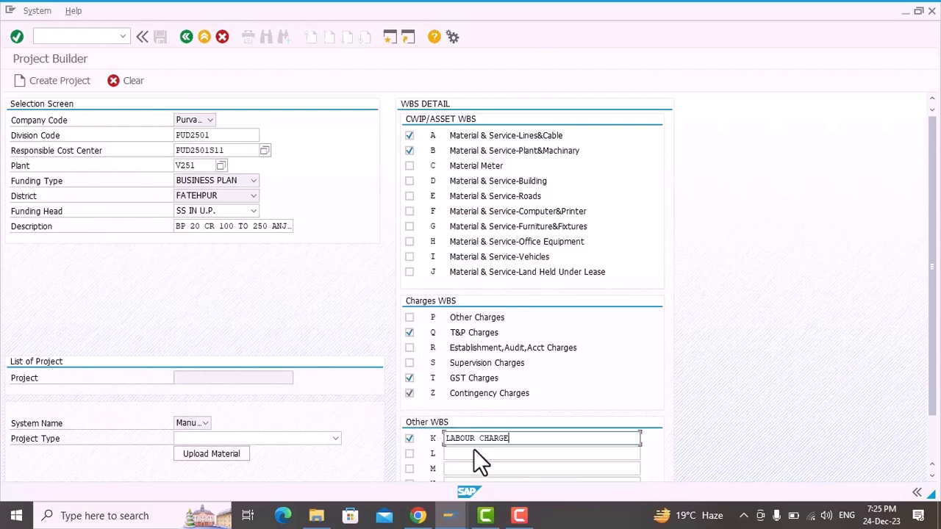
Step: Choose the Excel file 100 TO 250 KVA.xlsx from the Desktop as the material list to upload
{"action": "left_click", "coordinate": [220, 454]}
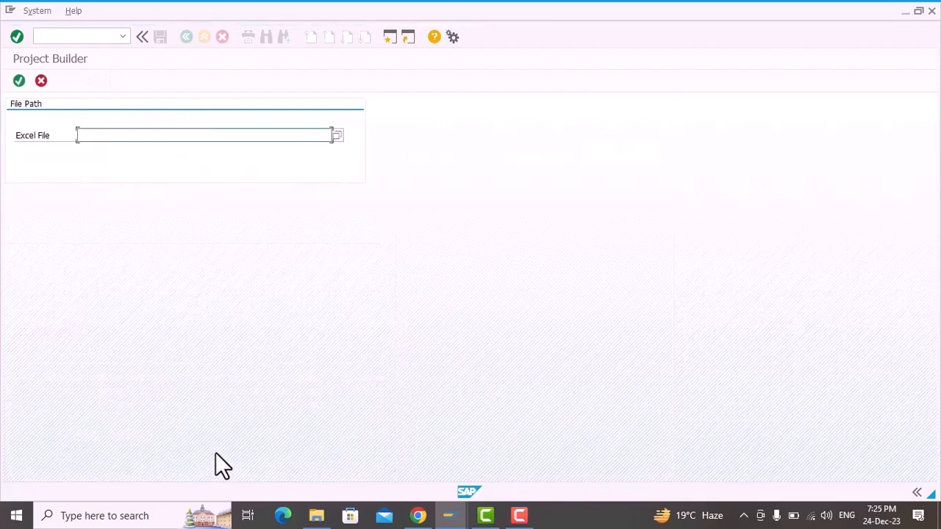
{"action": "left_click", "coordinate": [337, 135]}
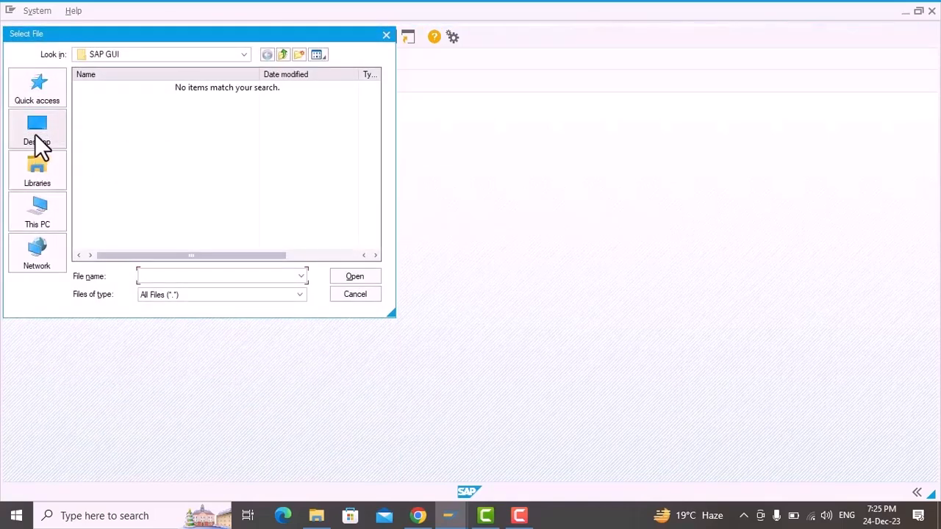
{"action": "left_click", "coordinate": [35, 136]}
{"action": "scroll", "coordinate": [147, 187], "scroll_direction": "down", "scroll_amount": 3}
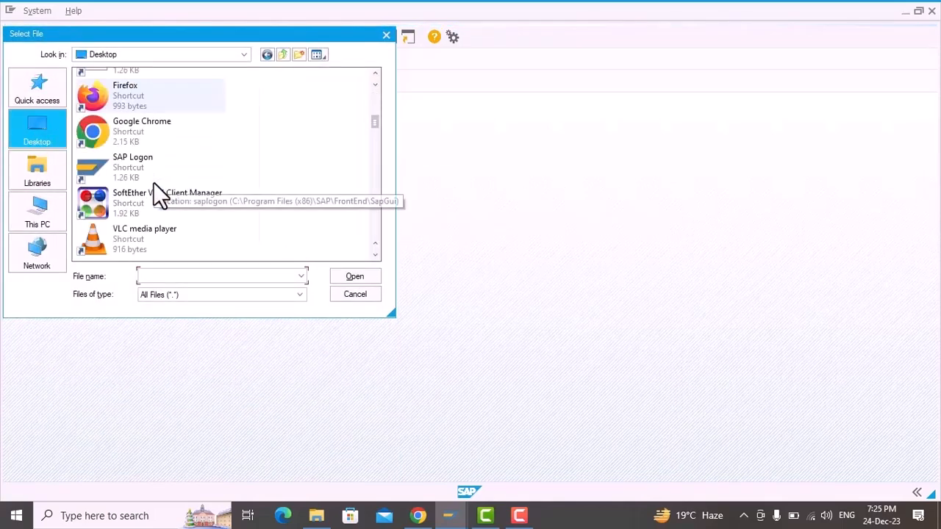
{"action": "scroll", "coordinate": [132, 175], "scroll_direction": "down", "scroll_amount": 3}
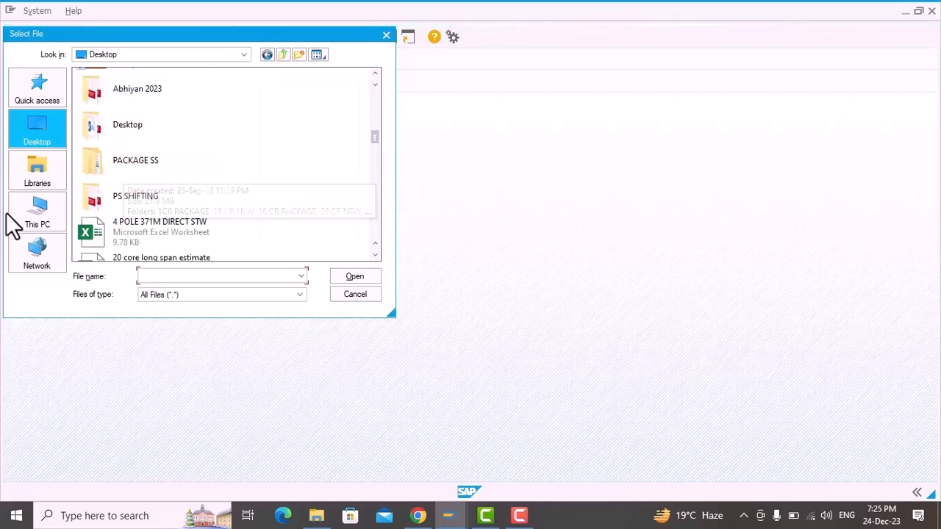
{"action": "left_click", "coordinate": [34, 208]}
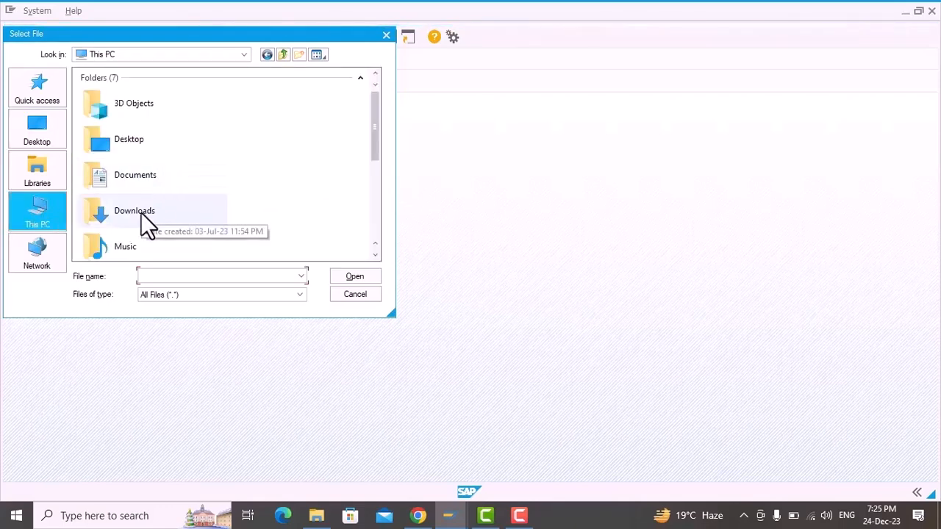
{"action": "double_click", "coordinate": [128, 147]}
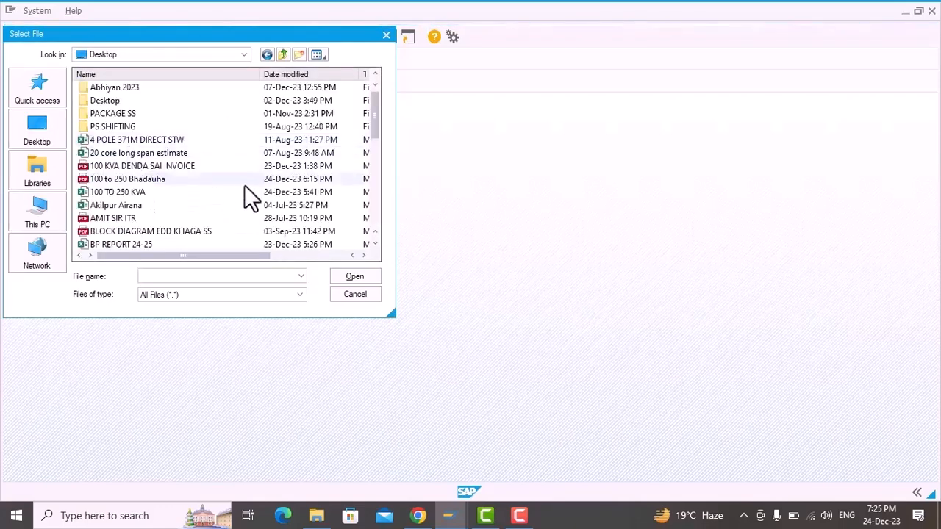
{"action": "scroll", "coordinate": [244, 185], "scroll_direction": "down", "scroll_amount": 1}
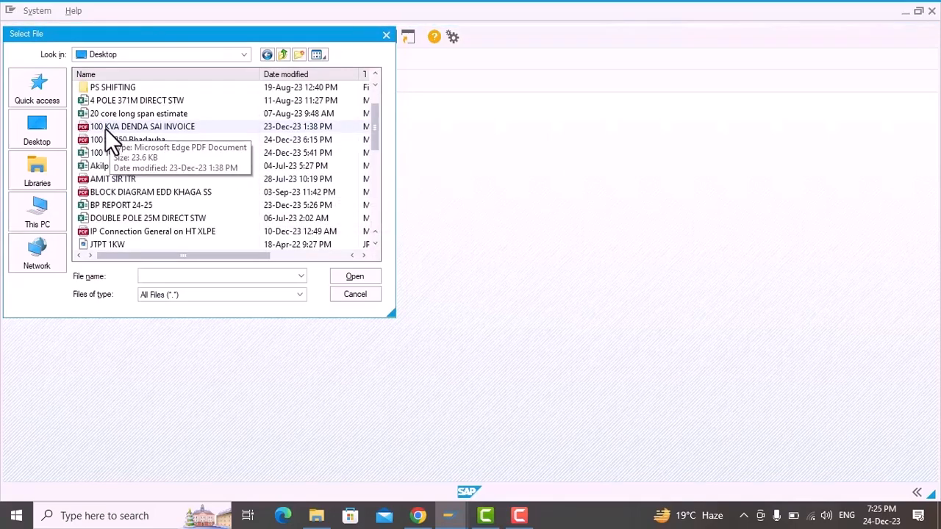
{"action": "left_click", "coordinate": [118, 152]}
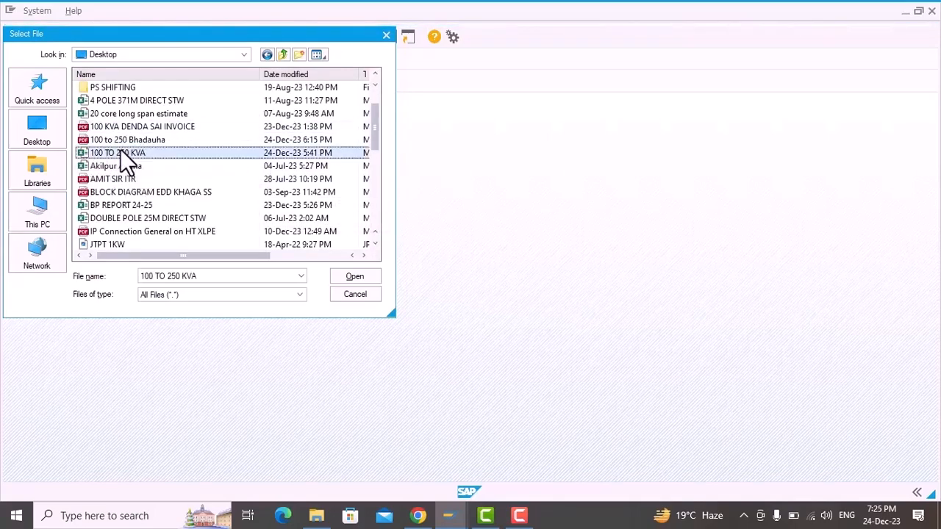
{"action": "left_click", "coordinate": [356, 277]}
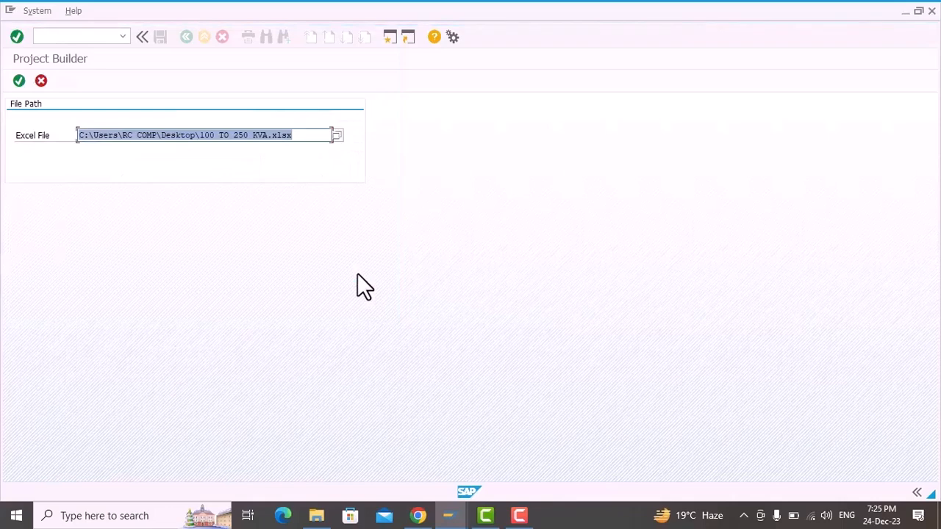
Step: Upload the chosen material file, allowing all requested file and directory access without remembering the decision
{"action": "left_click", "coordinate": [19, 80]}
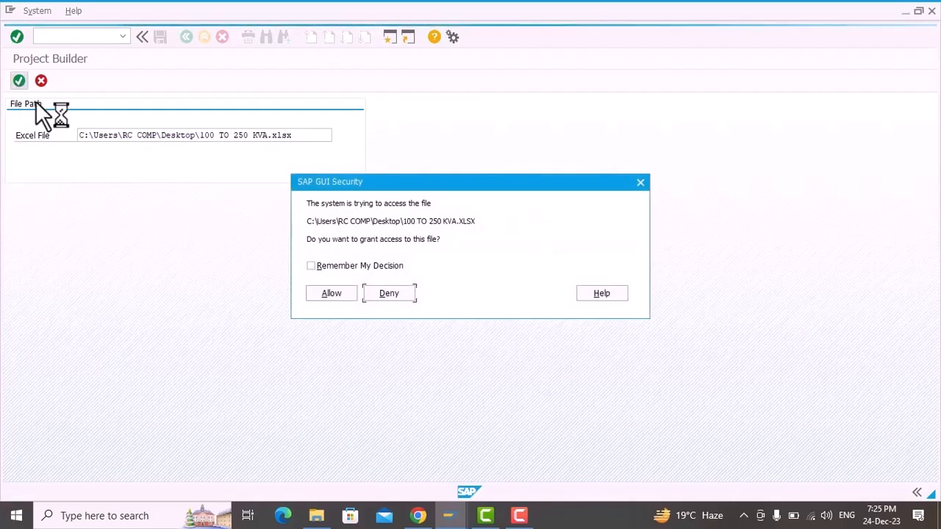
{"action": "left_click", "coordinate": [329, 296]}
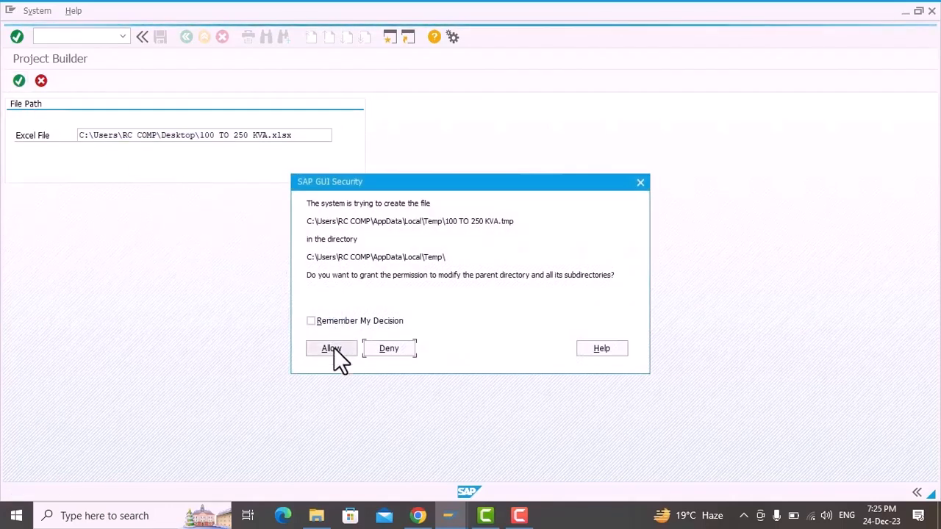
{"action": "left_click", "coordinate": [334, 348]}
{"action": "left_click", "coordinate": [321, 294]}
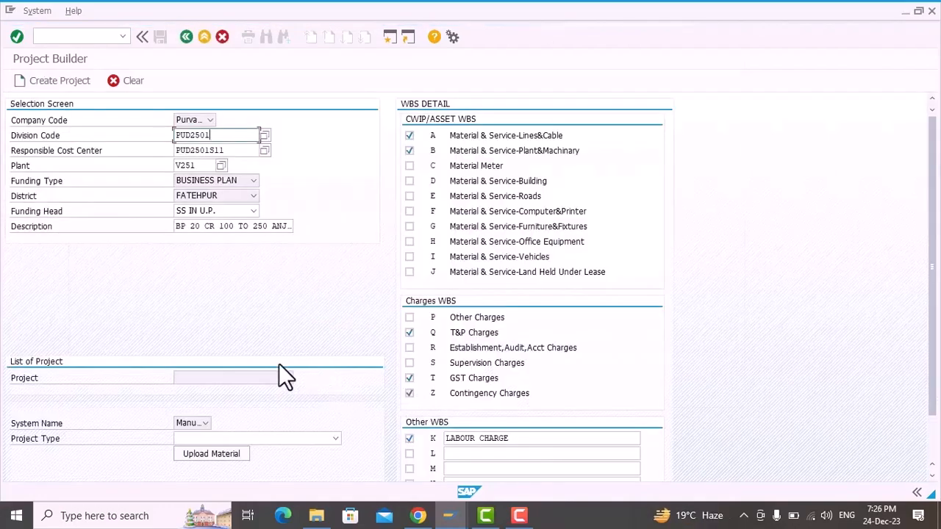
Step: Create the project, confirm the creation, and copy the new project definition code from the message log
{"action": "left_click", "coordinate": [33, 81]}
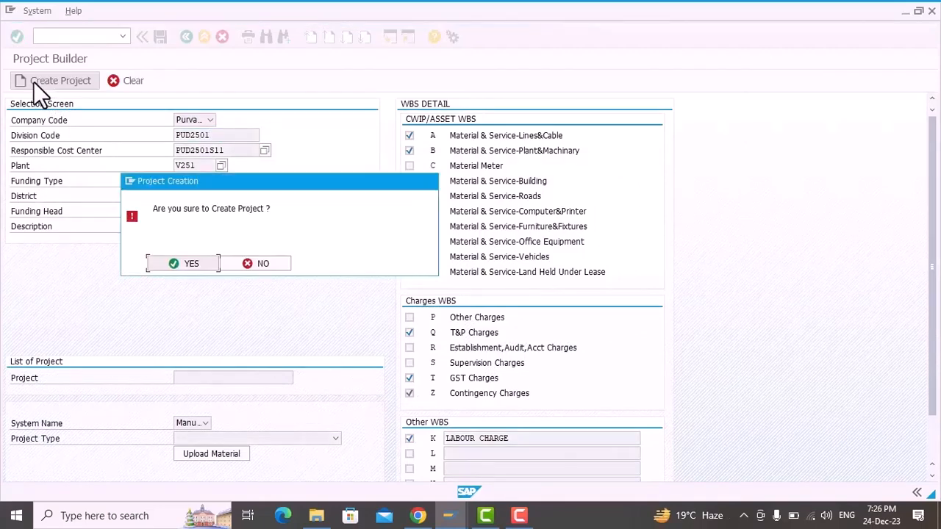
{"action": "left_click", "coordinate": [179, 261]}
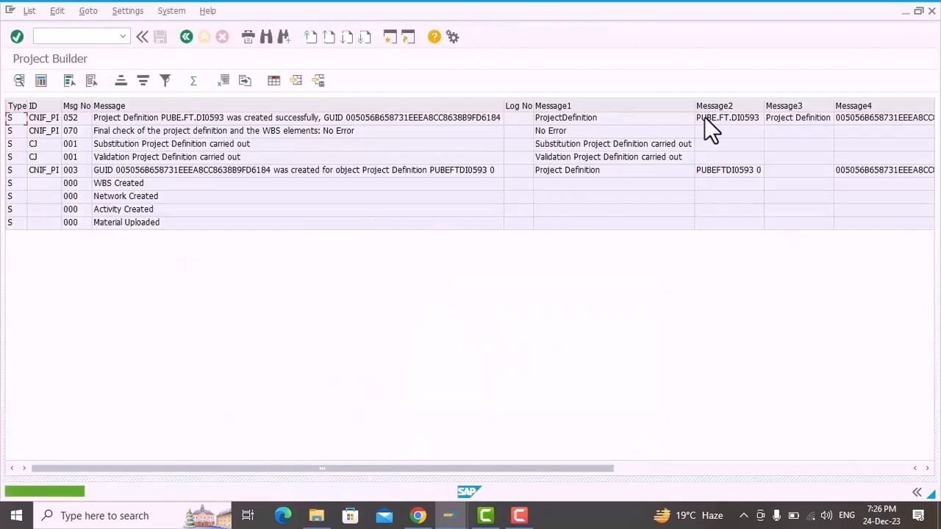
{"action": "left_click", "coordinate": [709, 121]}
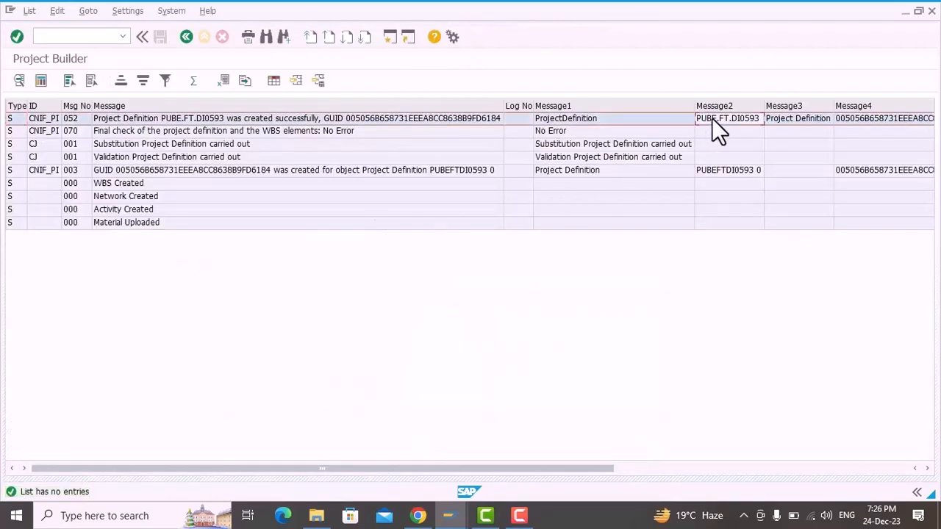
{"action": "left_click", "coordinate": [712, 121]}
{"action": "key", "text": "ctrl+c"}
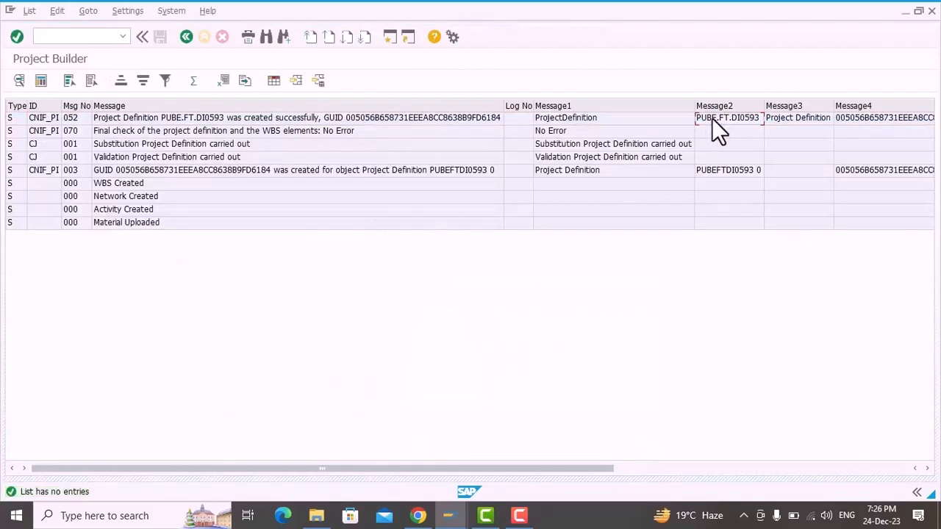
Step: Open project PUBE.FT.DI0593 in transaction CJ20N and display its collective PR indicators
{"action": "key", "text": "F3"}
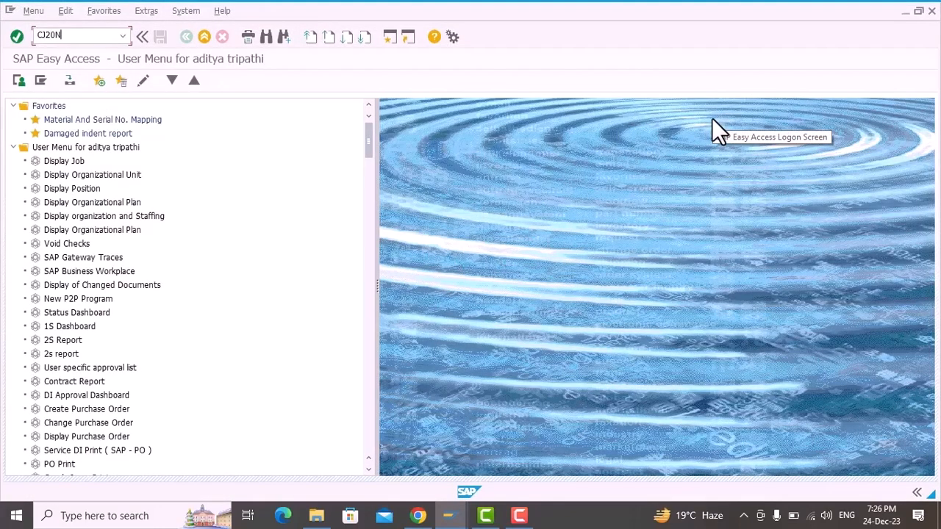
{"action": "left_click", "coordinate": [65, 37]}
{"action": "type", "text": "CJ20N"}
{"action": "key", "text": "Return"}
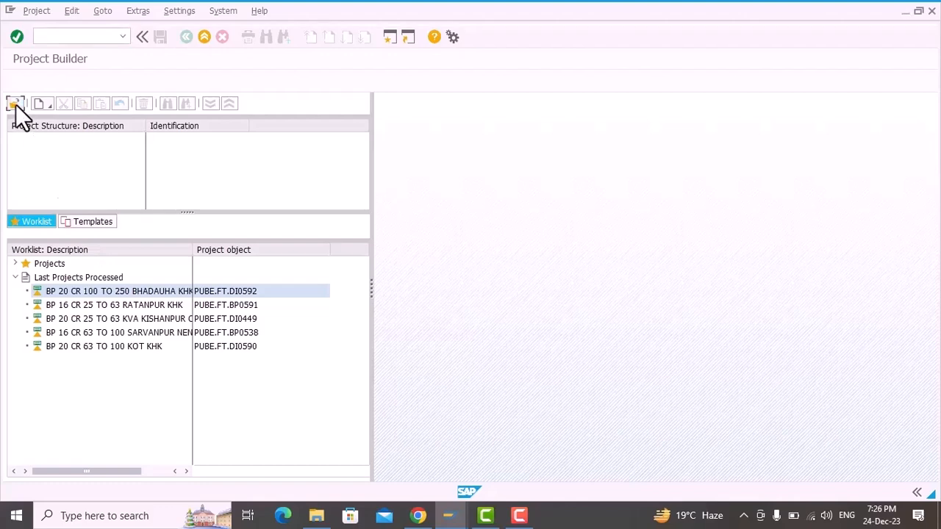
{"action": "left_click", "coordinate": [16, 106]}
{"action": "key", "text": "ctrl+v"}
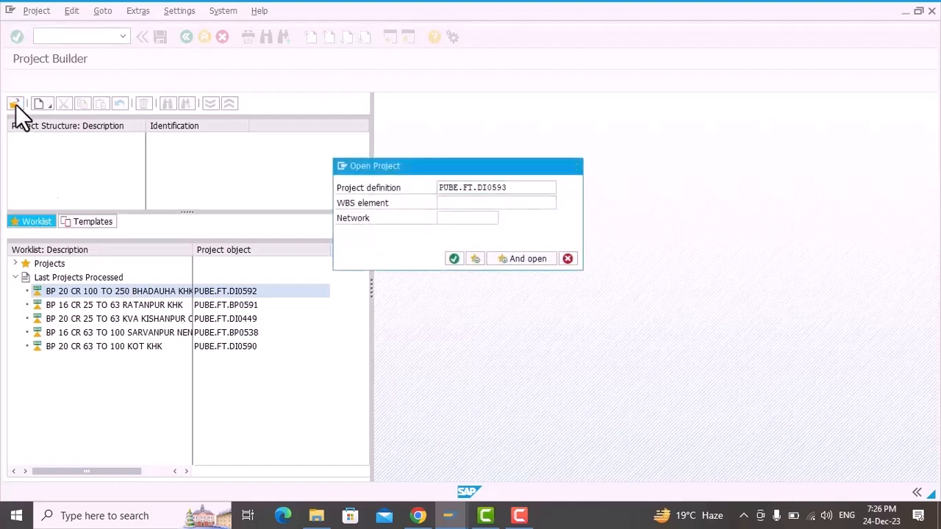
{"action": "key", "text": "Return"}
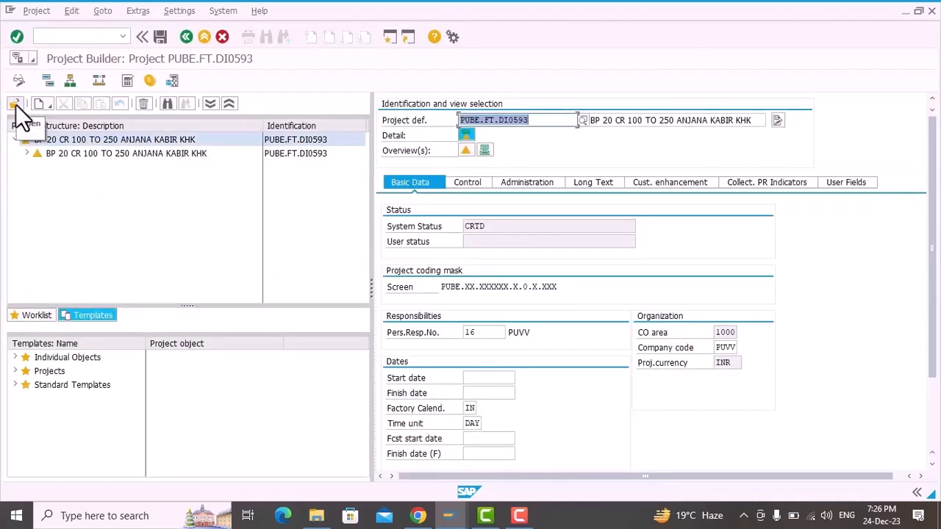
{"action": "left_click", "coordinate": [785, 181]}
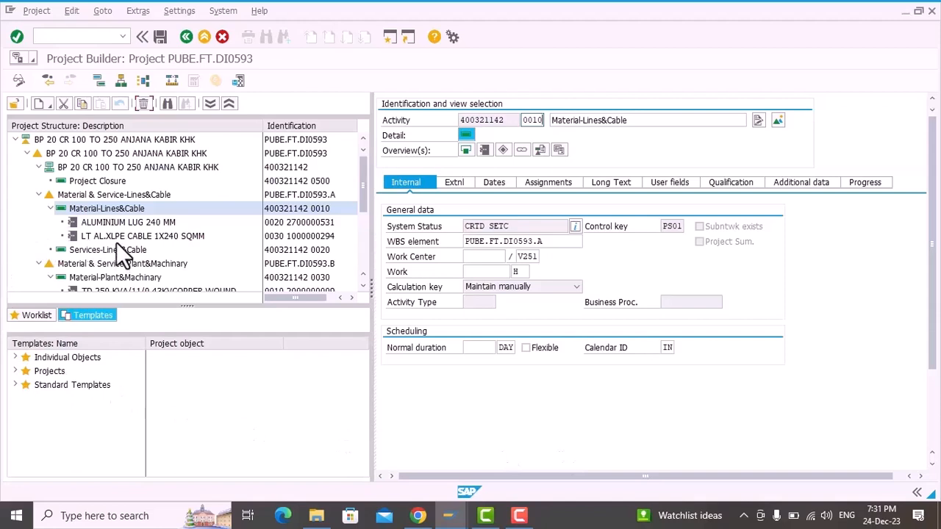
Step: Set the collective PR indicator of ALUMINIUM LUG 240 MM to A and its price to 80 INR
{"action": "left_click", "coordinate": [106, 224]}
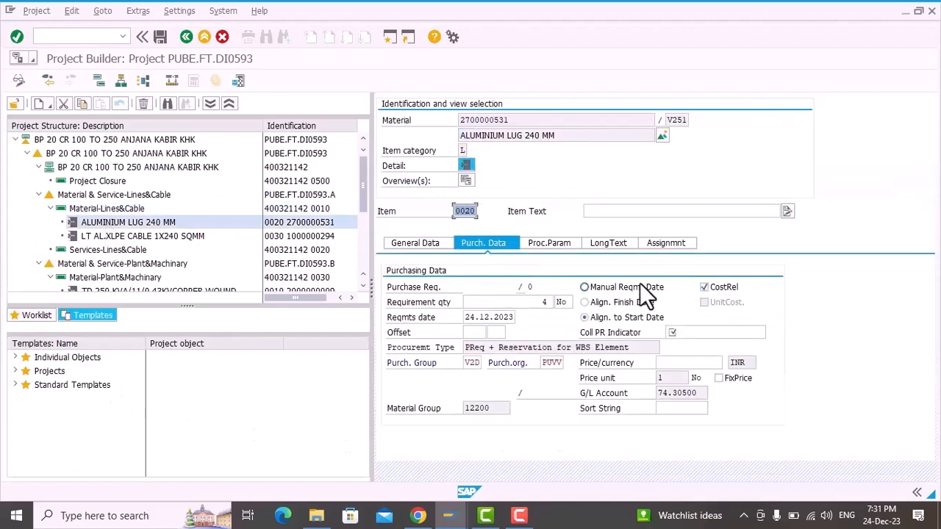
{"action": "left_click", "coordinate": [692, 333]}
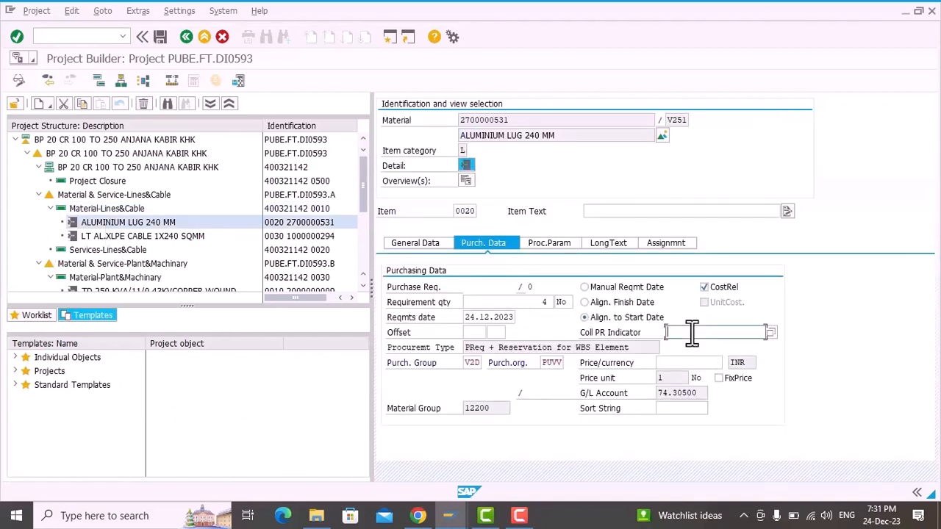
{"action": "type", "text": "A"}
{"action": "left_click", "coordinate": [685, 363]}
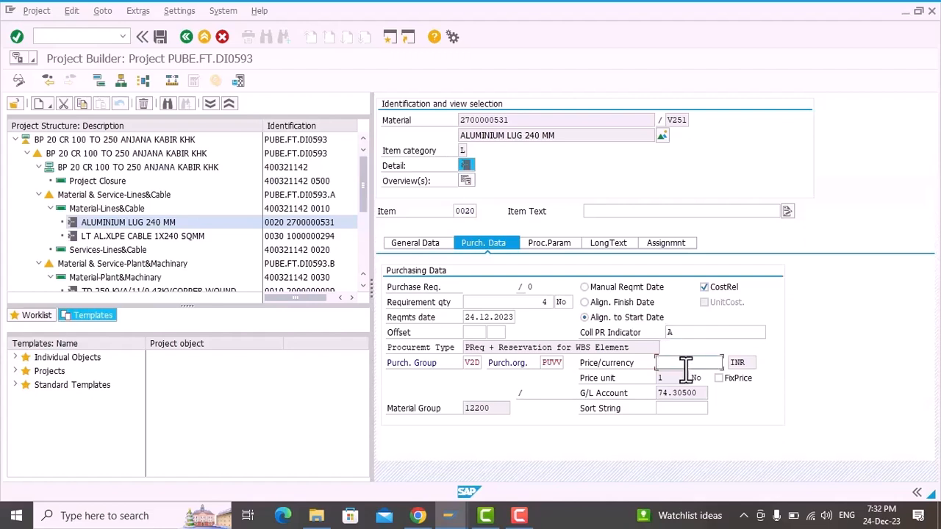
{"action": "type", "text": "80"}
Step: Set the collective PR indicator of LT AL.XLPE CABLE 1X240 SQMM to A and its price to 243 INR
{"action": "left_click", "coordinate": [122, 238]}
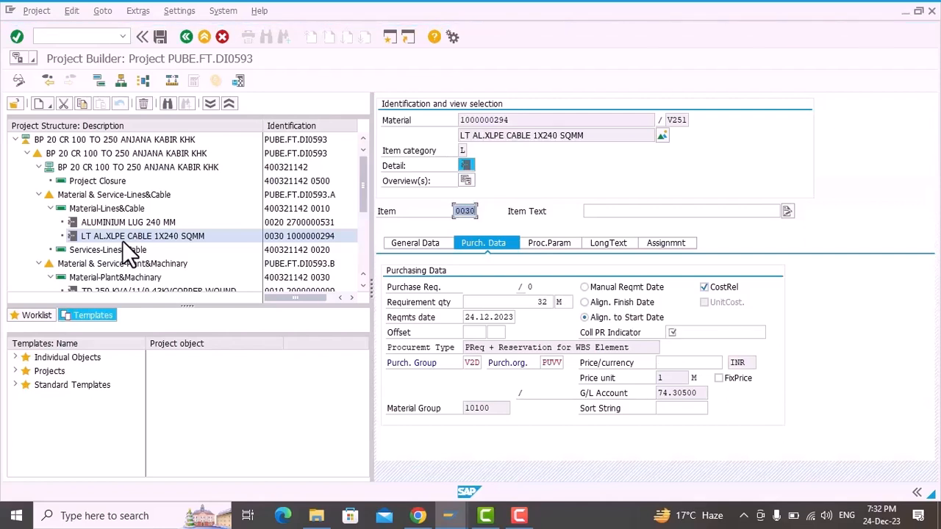
{"action": "left_click", "coordinate": [722, 334]}
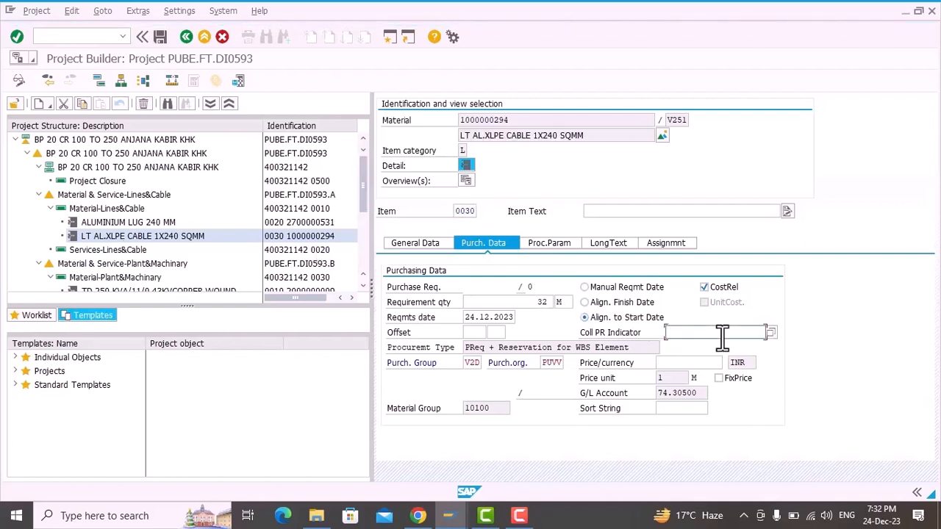
{"action": "type", "text": "A"}
{"action": "left_click", "coordinate": [700, 362]}
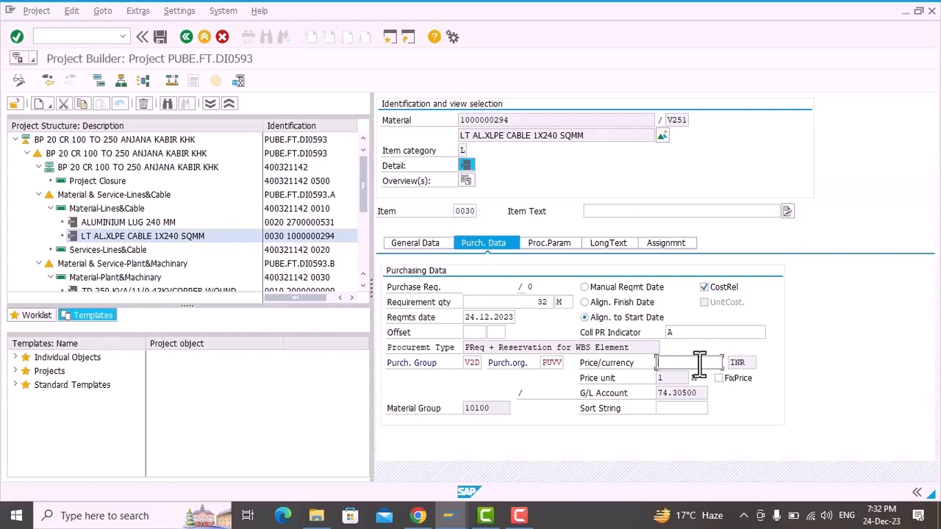
{"action": "type", "text": "243"}
Step: Set the collective PR indicator of the TD 250 KVA copper wound transformer to A and its price to 608.965,00 INR
{"action": "scroll", "coordinate": [126, 220], "scroll_direction": "down", "scroll_amount": 1}
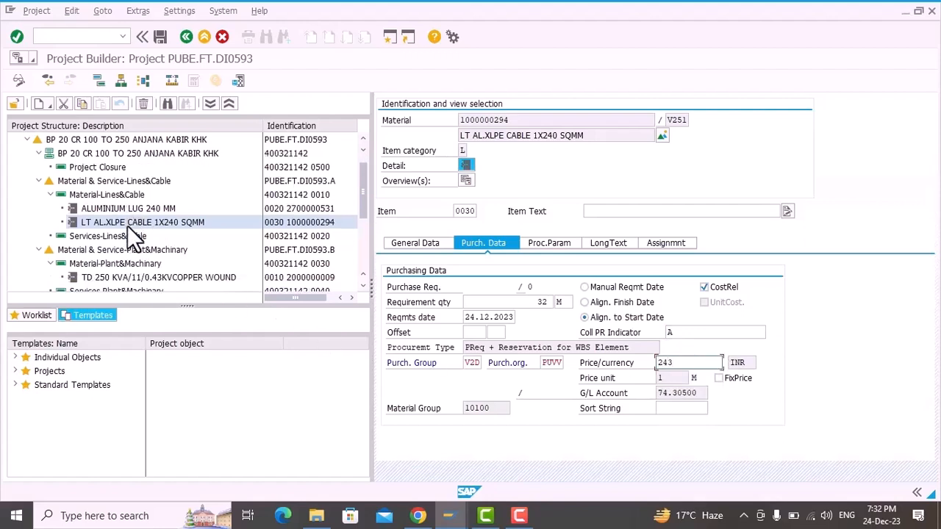
{"action": "left_click", "coordinate": [104, 277]}
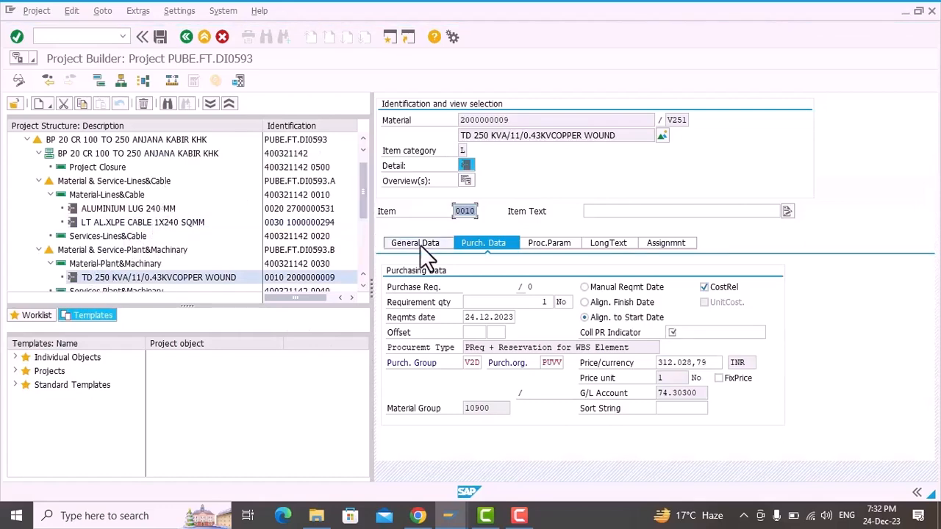
{"action": "left_click", "coordinate": [708, 336]}
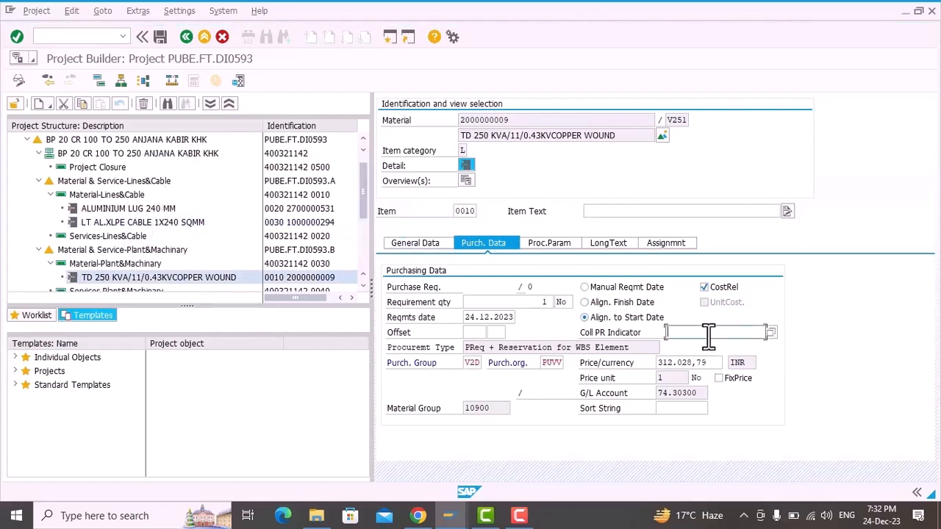
{"action": "type", "text": "A"}
{"action": "key", "text": "Tab"}
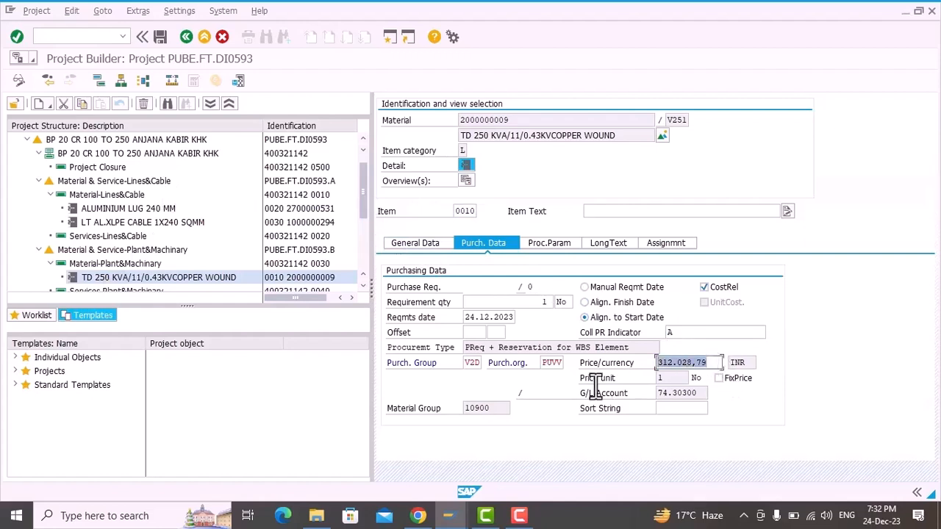
{"action": "type", "text": "608"}
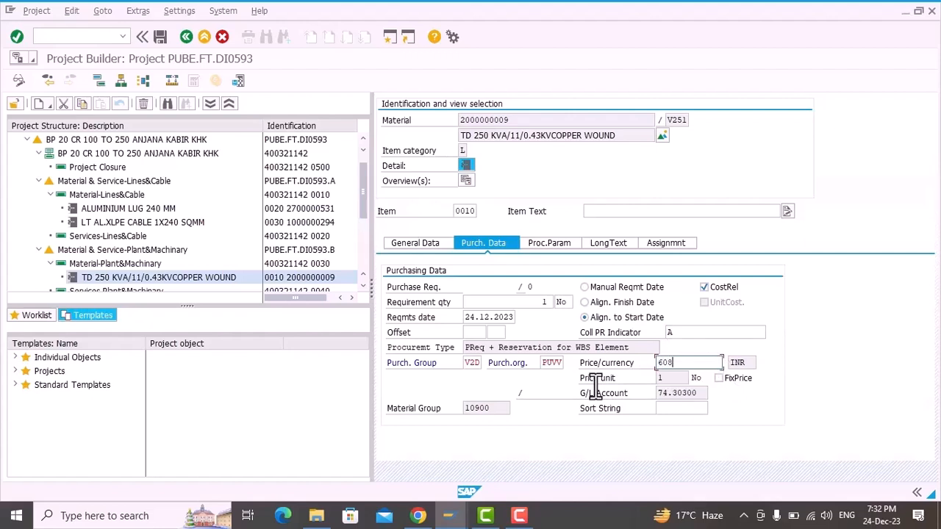
{"action": "type", "text": ".965"}
{"action": "key", "text": "Return"}
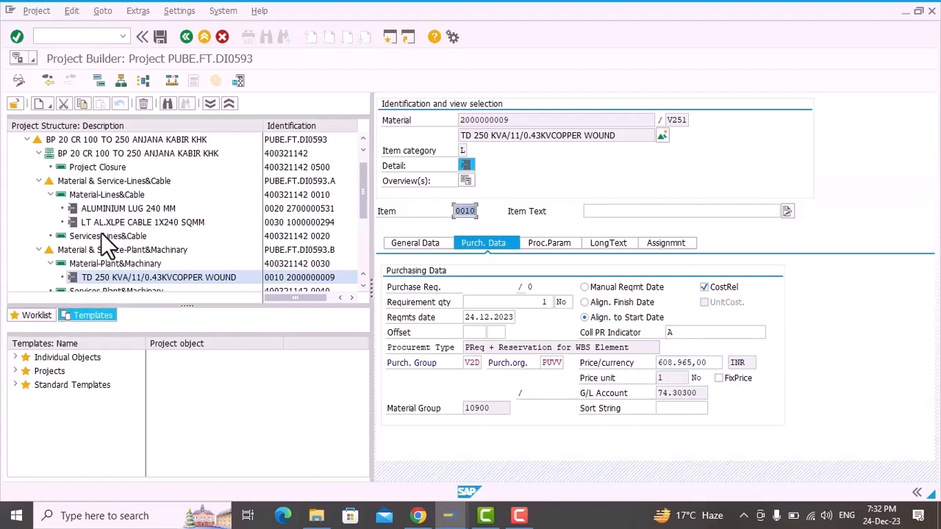
Step: Assign a purchasing group to the Services-Lines&Cable activity and continue to its service specifications
{"action": "left_click", "coordinate": [85, 234]}
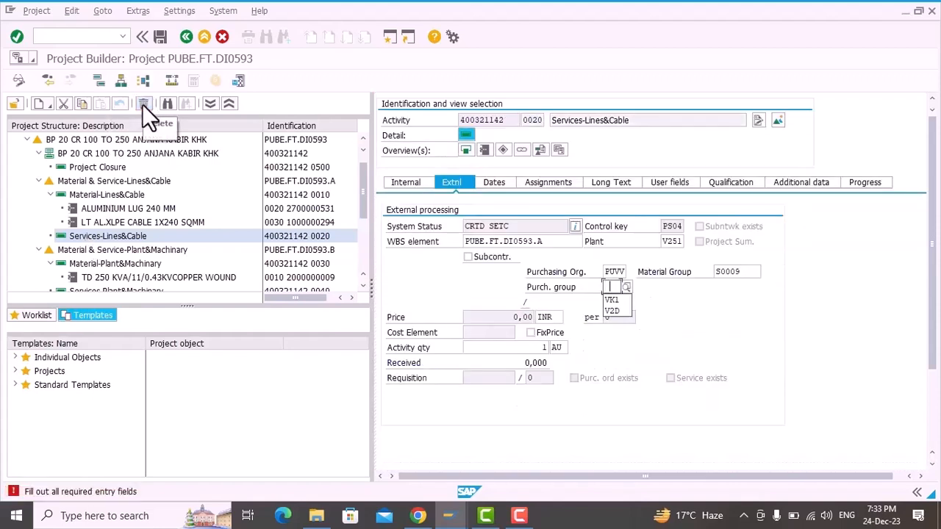
{"action": "key", "text": "Down"}
{"action": "key", "text": "Return"}
{"action": "key", "text": "Return"}
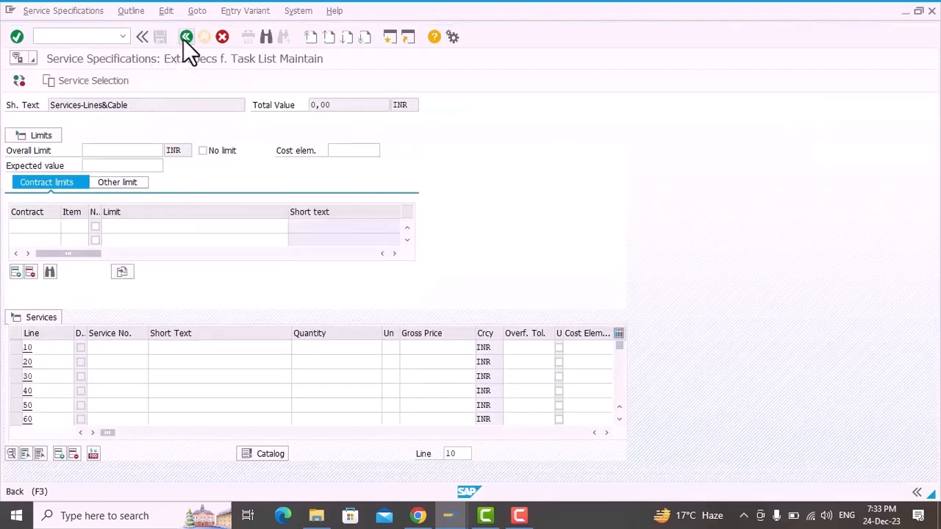
Step: Leave the Services-Lines&Cable specifications, then assign purchasing group VK1 to the Services-Plant&Machinery activity and continue to its service specifications
{"action": "left_click", "coordinate": [185, 37]}
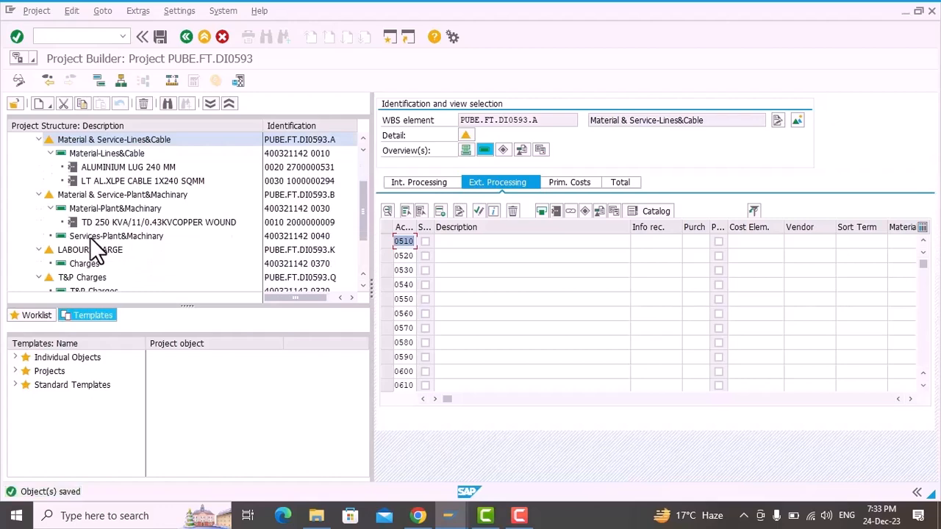
{"action": "left_click", "coordinate": [82, 236]}
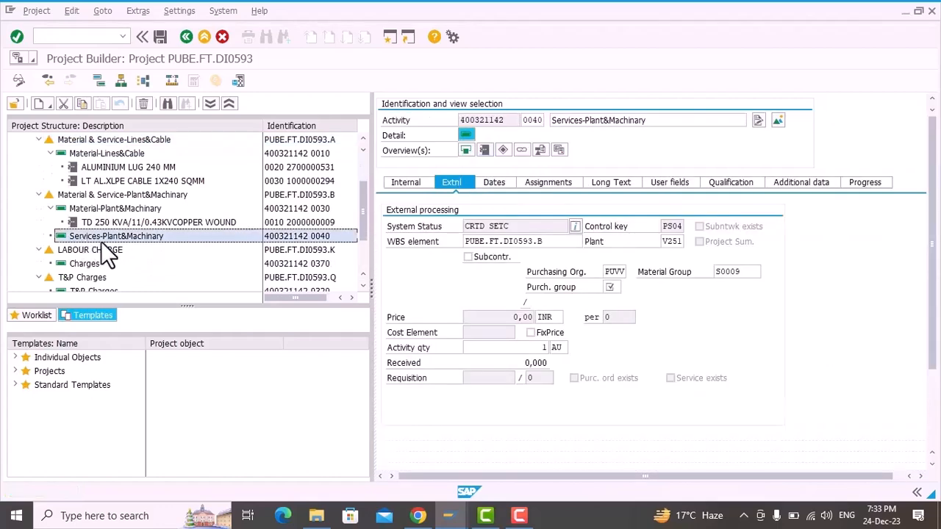
{"action": "left_click", "coordinate": [616, 288]}
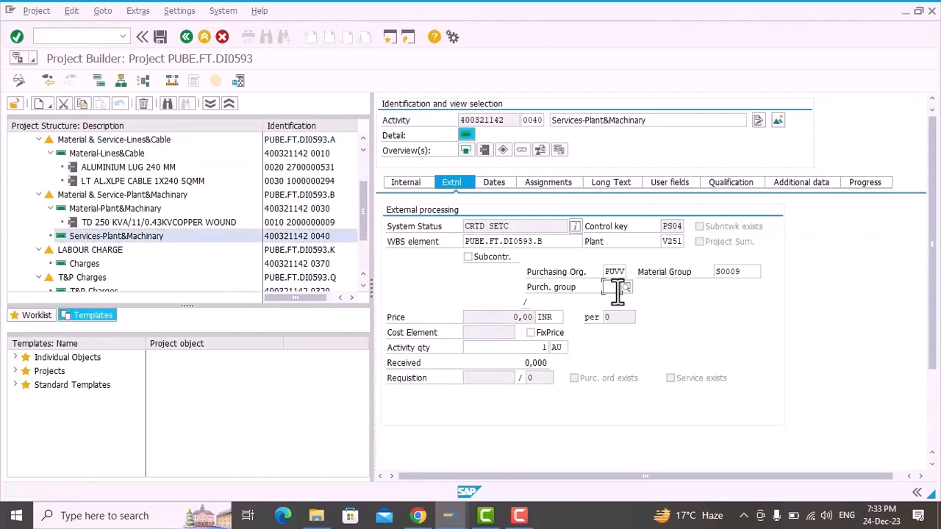
{"action": "key", "text": "Return"}
{"action": "key", "text": "Return"}
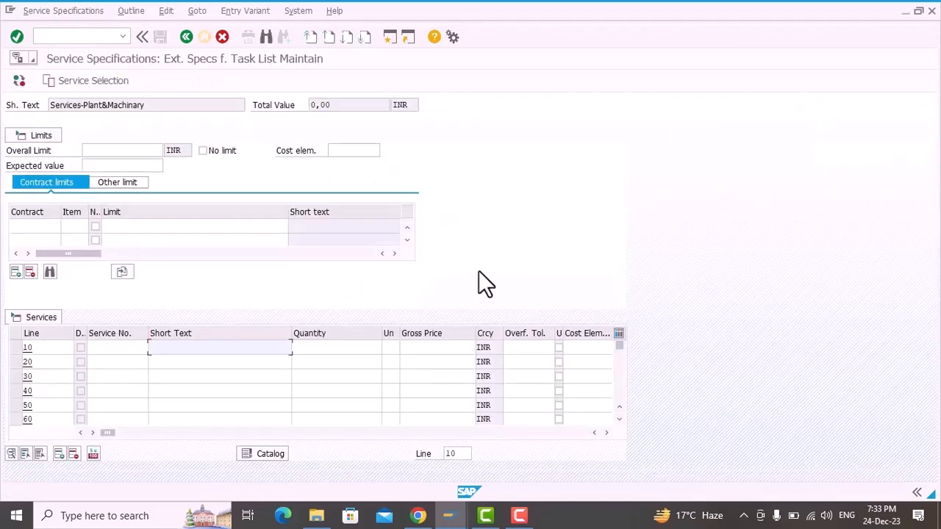
{"action": "left_click", "coordinate": [103, 349]}
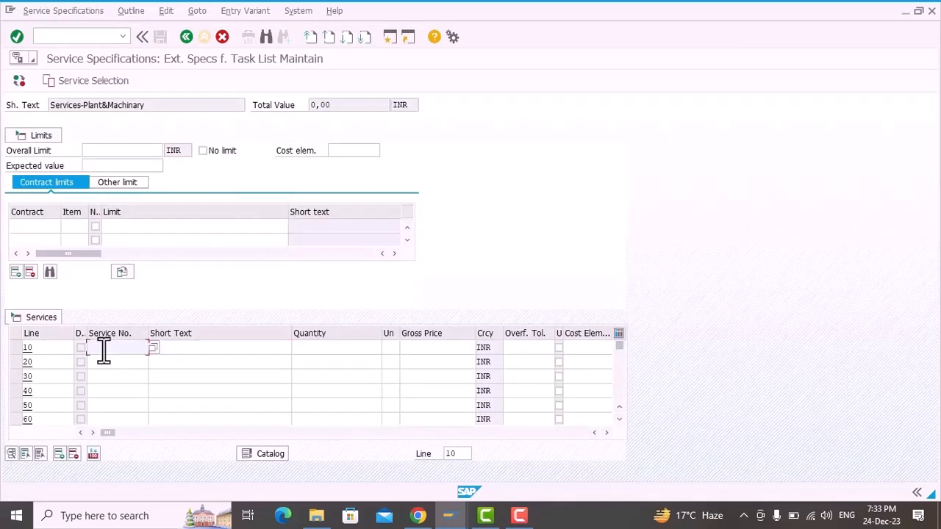
{"action": "key", "text": "ctrl+v"}
{"action": "key", "text": "Tab"}
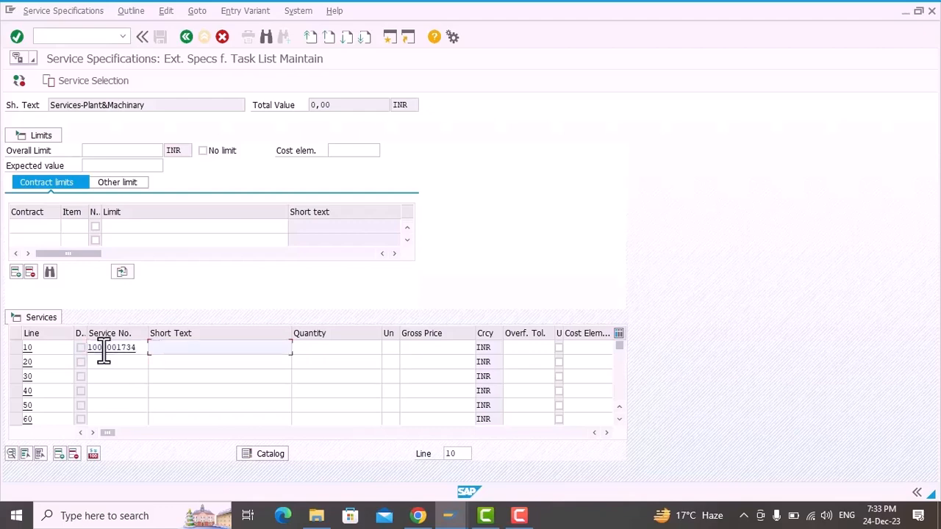
{"action": "key", "text": "Down"}
{"action": "key", "text": "Down"}
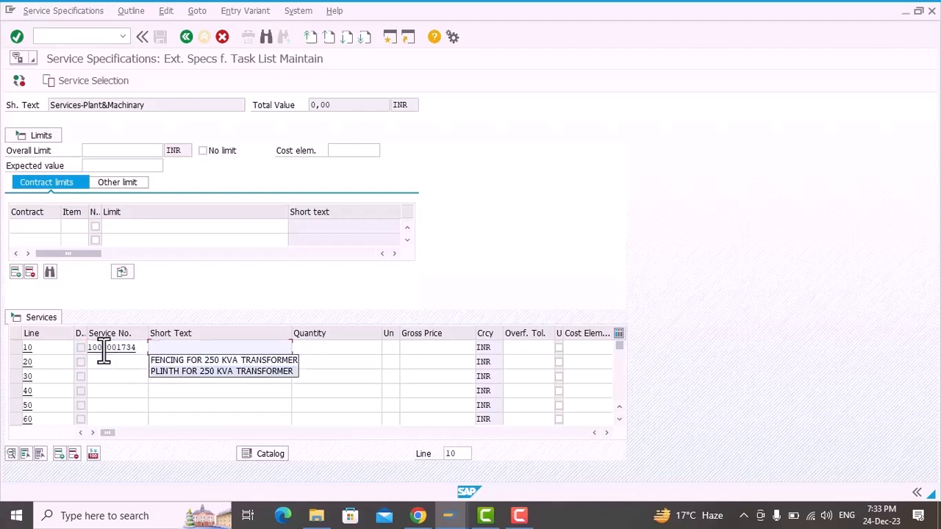
{"action": "key", "text": "Return"}
{"action": "key", "text": "Tab"}
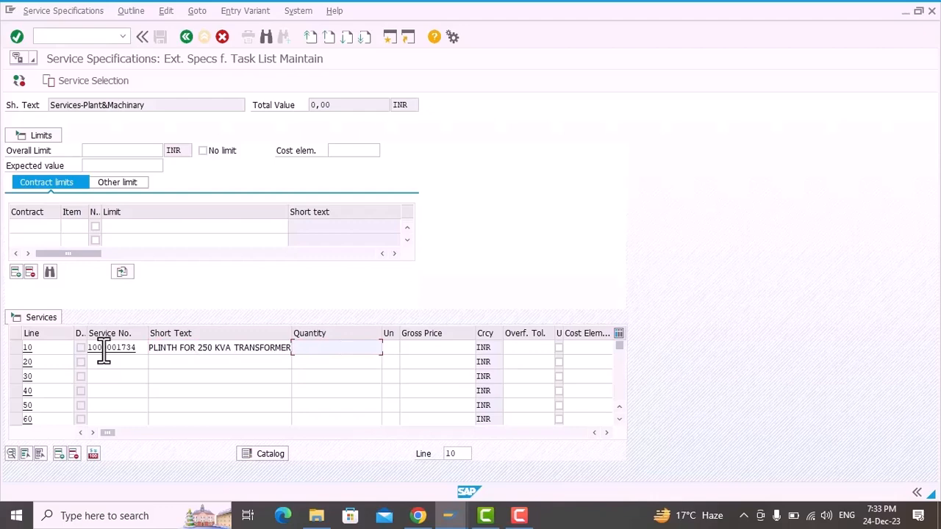
Step: Set the plinth service on line 10 to quantity 1 and gross price 25000 INR
{"action": "type", "text": "1"}
{"action": "key", "text": "Tab"}
{"action": "key", "text": "Tab"}
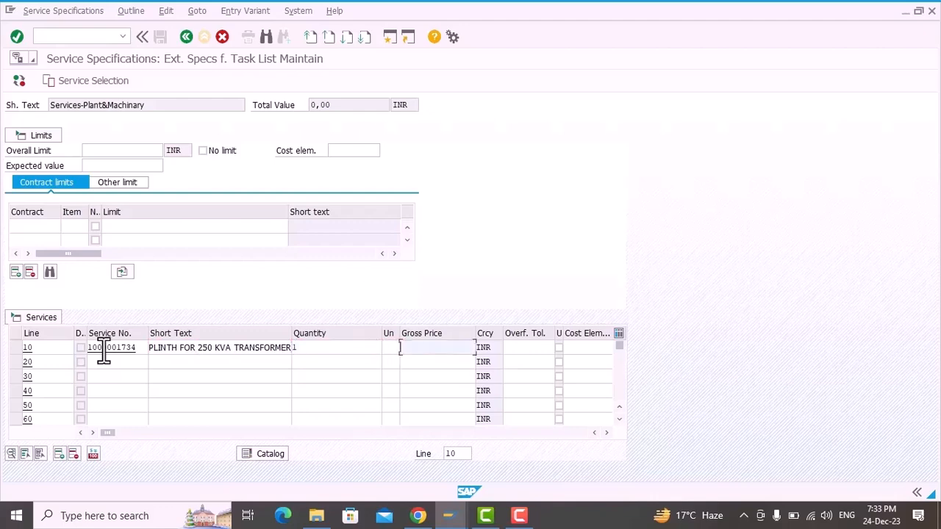
{"action": "key", "text": "Down"}
{"action": "key", "text": "Down"}
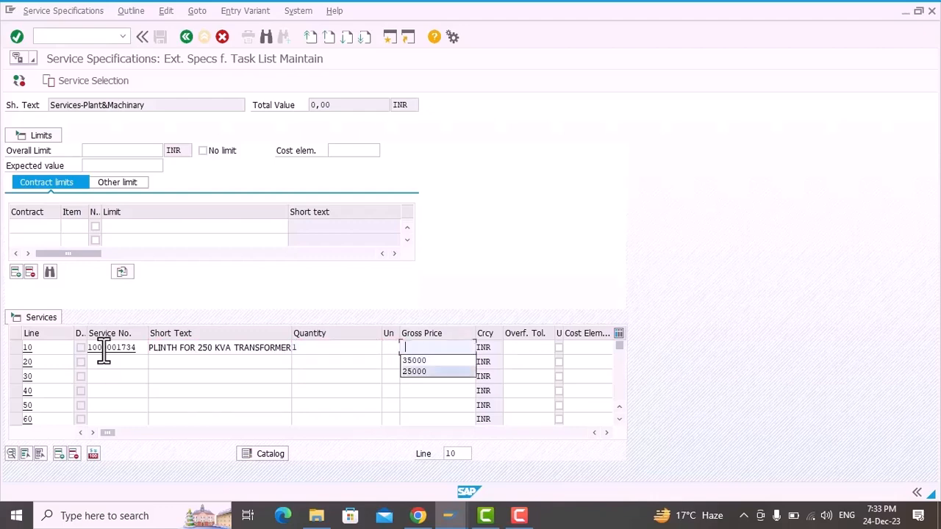
{"action": "key", "text": "Return"}
{"action": "key", "text": "Return"}
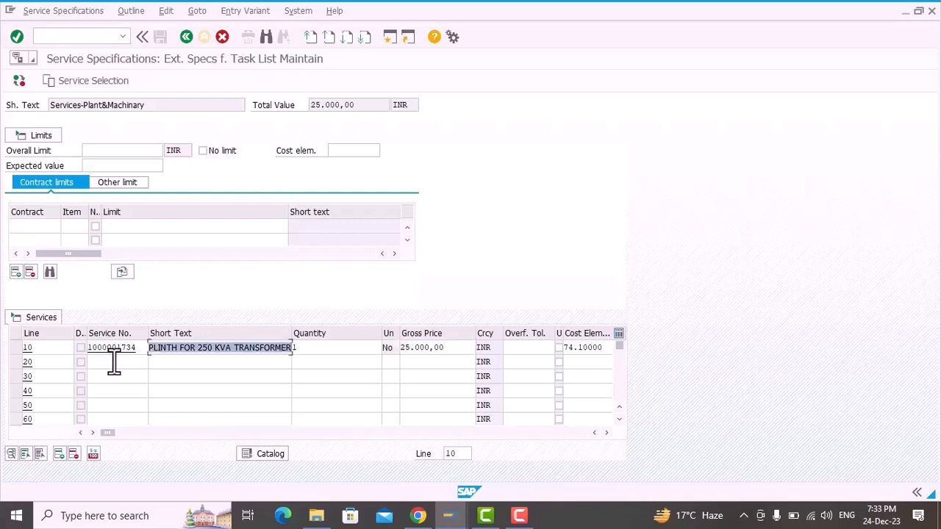
{"action": "left_click", "coordinate": [114, 362]}
{"action": "key", "text": "Down"}
{"action": "key", "text": "Return"}
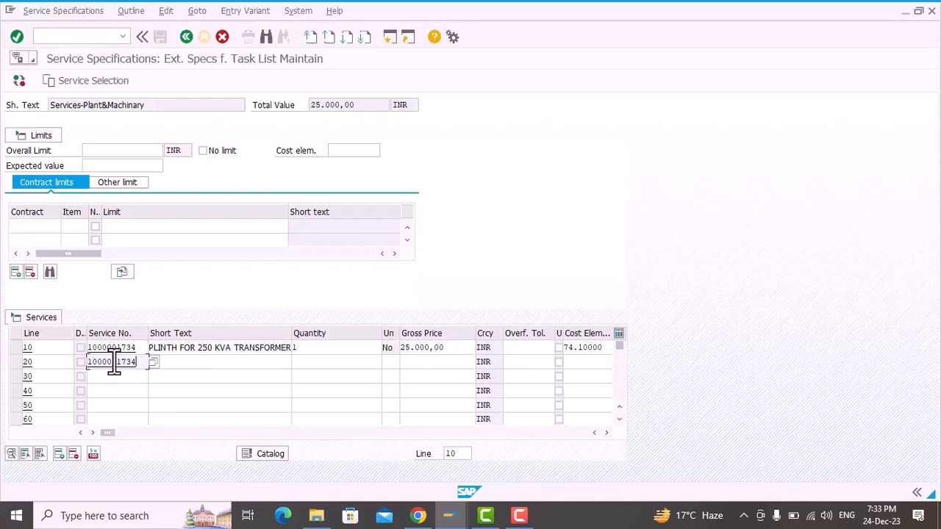
{"action": "key", "text": "Tab"}
{"action": "key", "text": "Down"}
{"action": "key", "text": "Down"}
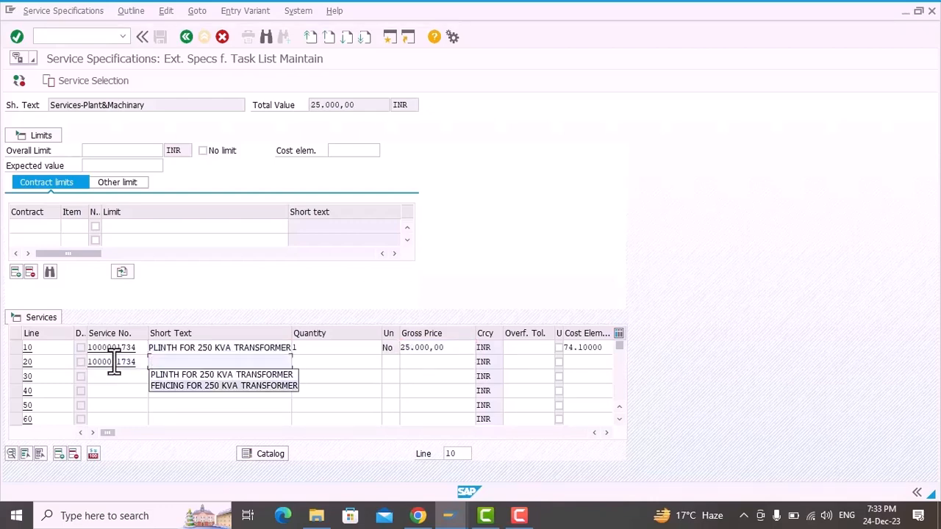
{"action": "key", "text": "Return"}
{"action": "key", "text": "Tab"}
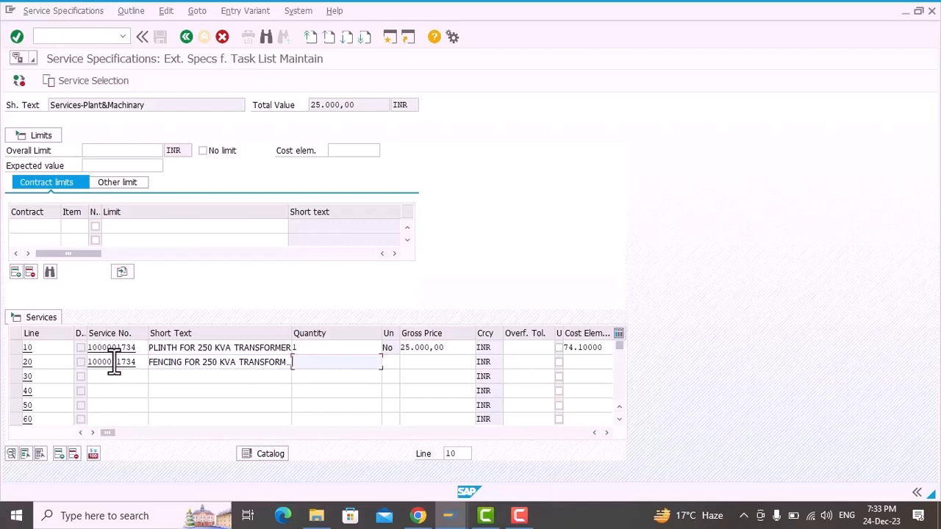
Step: Set the fencing service on line 20 to quantity 1 and gross price 35000 INR, and return to the project structure
{"action": "type", "text": "1"}
{"action": "key", "text": "Tab"}
{"action": "key", "text": "Tab"}
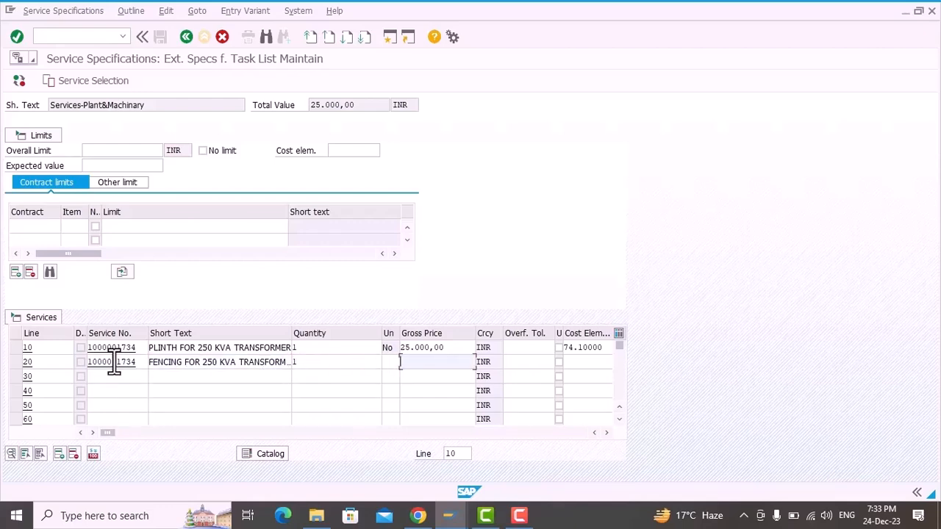
{"action": "type", "text": "3"}
{"action": "key", "text": "Down"}
{"action": "key", "text": "Return"}
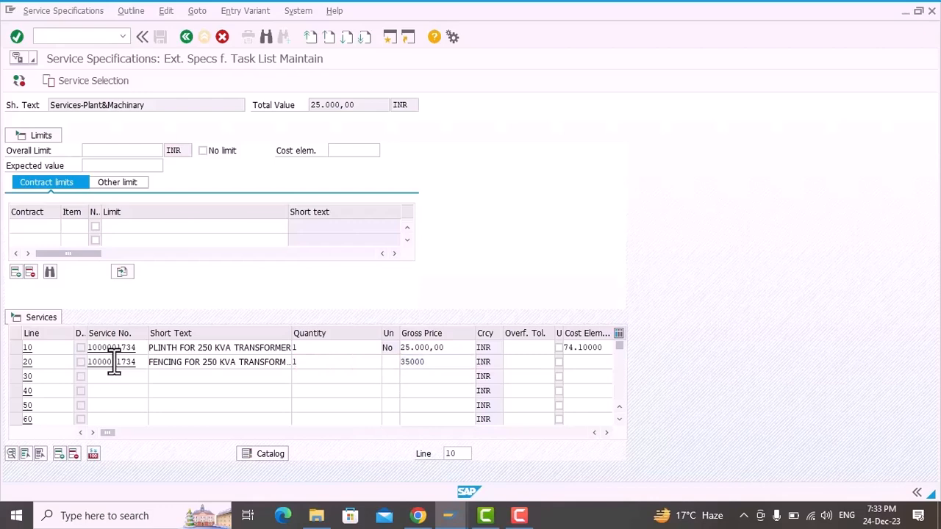
{"action": "key", "text": "Return"}
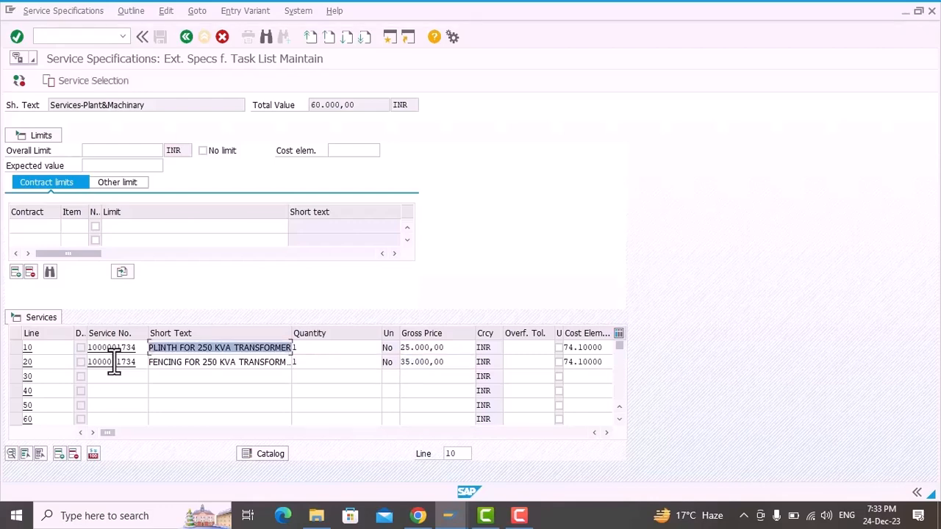
{"action": "left_click", "coordinate": [189, 35]}
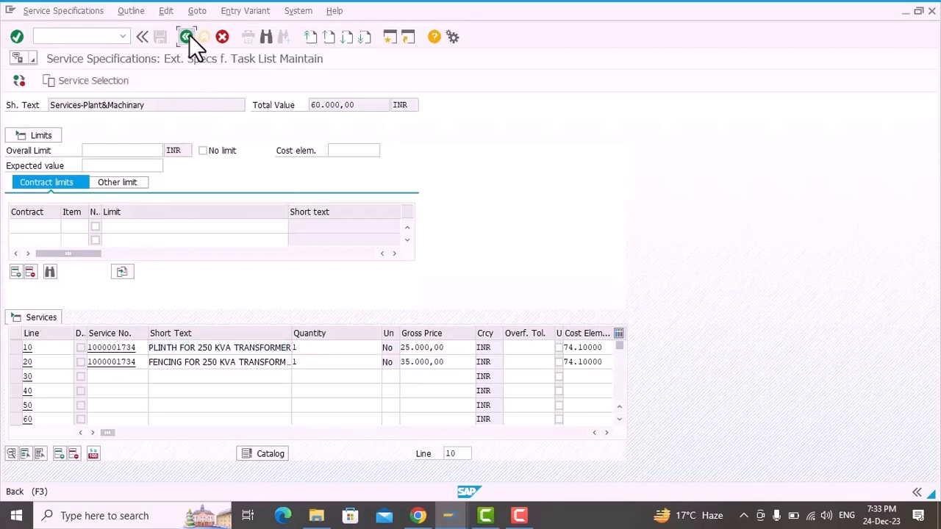
{"action": "left_click", "coordinate": [189, 35]}
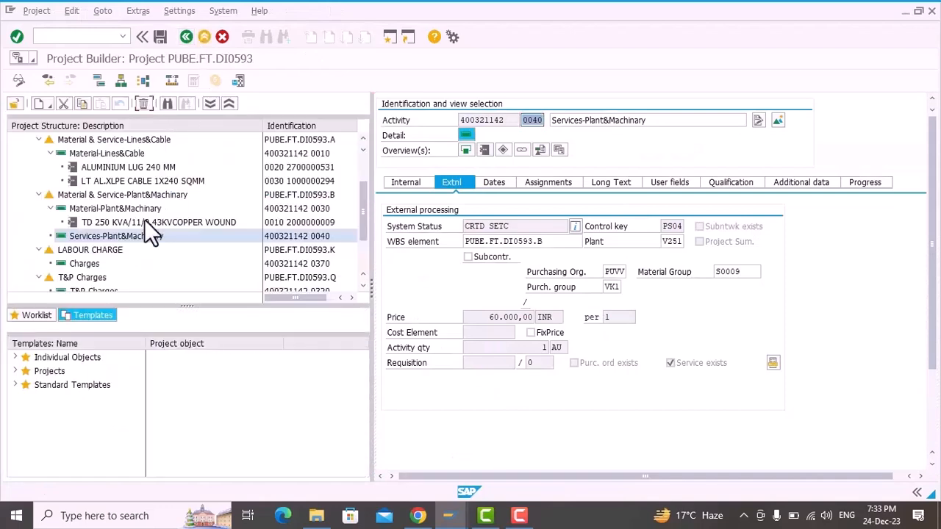
Step: Set the amount of the Charges activity under LABOUR CHARGE to 15000 INR
{"action": "left_click", "coordinate": [79, 264]}
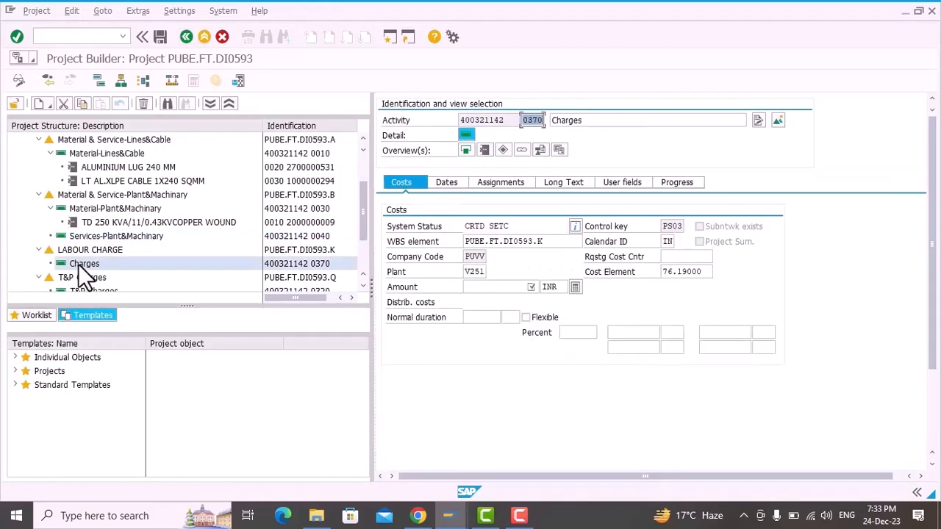
{"action": "left_click", "coordinate": [518, 287]}
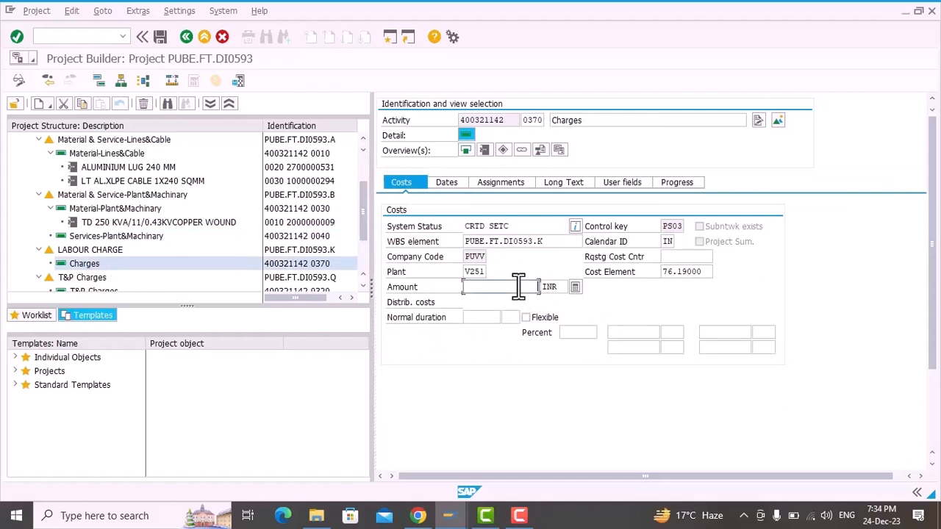
{"action": "type", "text": "15000"}
Step: Enter the cost amount in INR for the T&P Charges activity
{"action": "scroll", "coordinate": [103, 245], "scroll_direction": "down", "scroll_amount": 1}
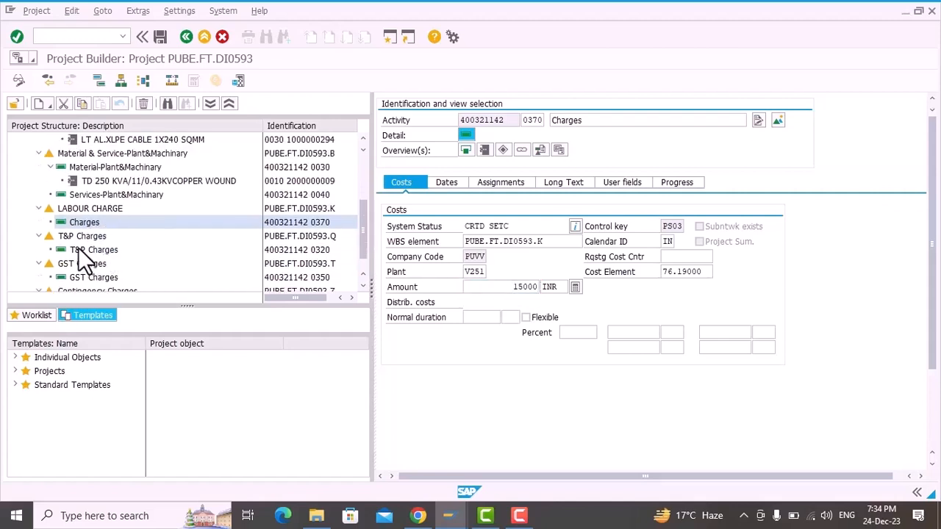
{"action": "left_click", "coordinate": [79, 248]}
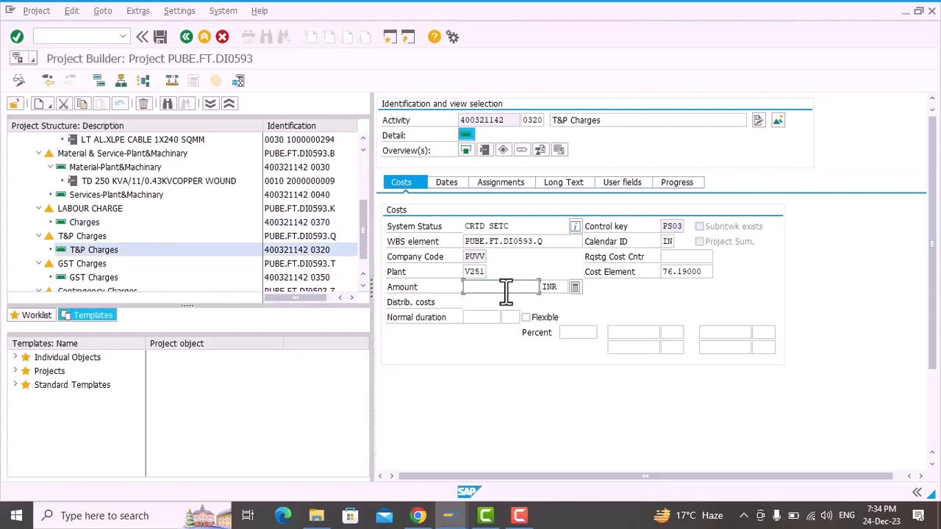
{"action": "type", "text": "103"}
{"action": "key", "text": "Down"}
{"action": "key", "text": "Return"}
Step: Set the amount of the GST Charges activity to 8306 INR
{"action": "scroll", "coordinate": [97, 269], "scroll_direction": "down", "scroll_amount": 1}
{"action": "left_click", "coordinate": [85, 250]}
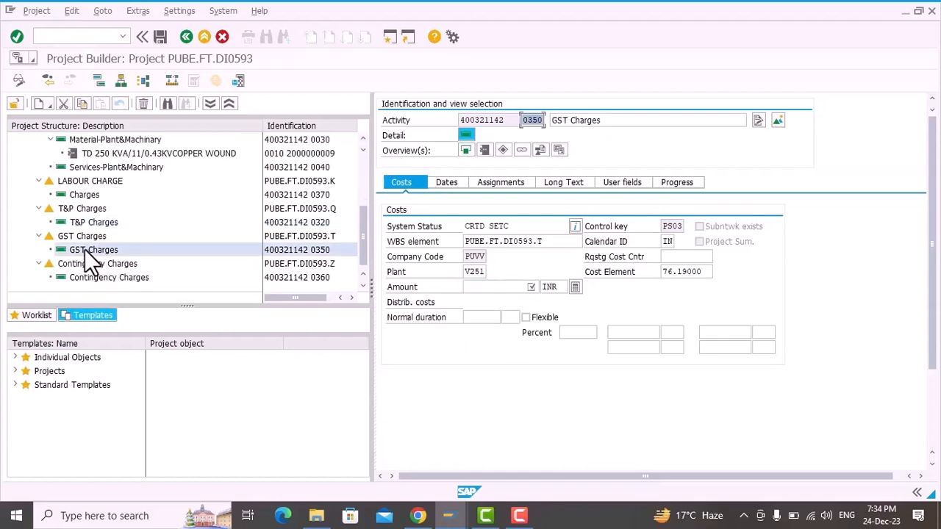
{"action": "left_click", "coordinate": [498, 286]}
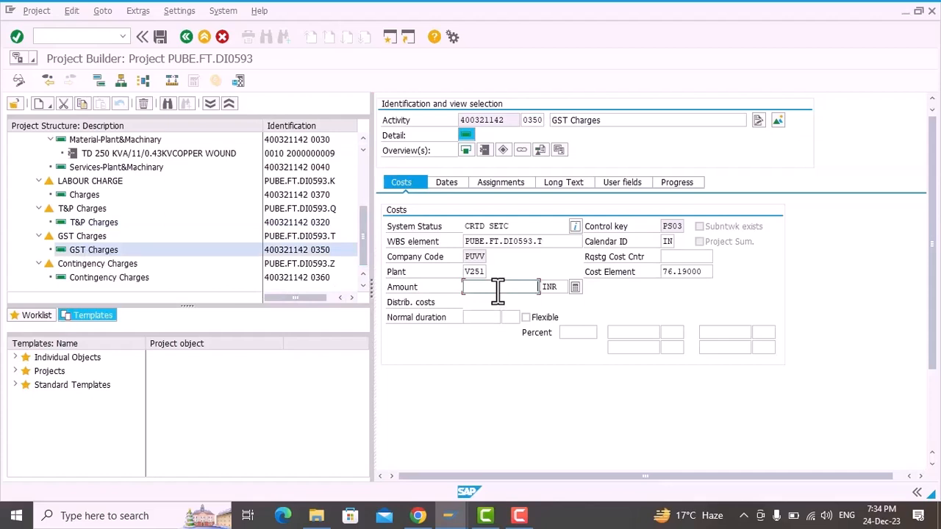
{"action": "type", "text": "8306"}
Step: Set the amount of the Contingency Charges activity to 20762 INR
{"action": "left_click", "coordinate": [108, 278]}
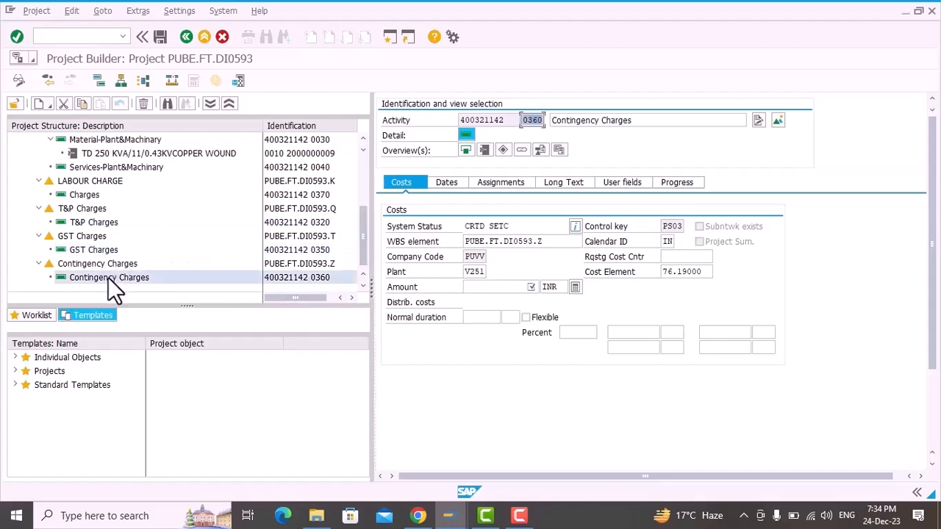
{"action": "left_click", "coordinate": [508, 287]}
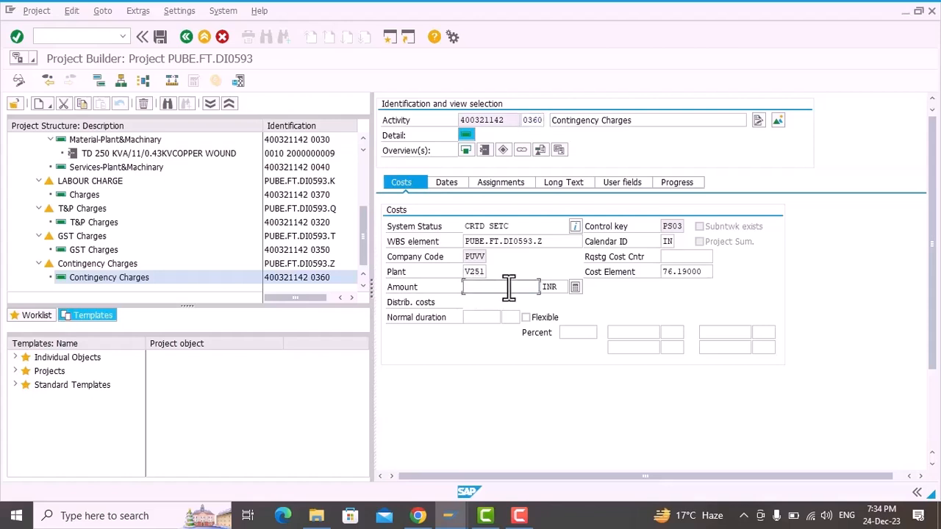
{"action": "type", "text": "20762"}
Step: Add an Internal Processing activity from the individual object templates to the project's network
{"action": "scroll", "coordinate": [154, 240], "scroll_direction": "up", "scroll_amount": 3}
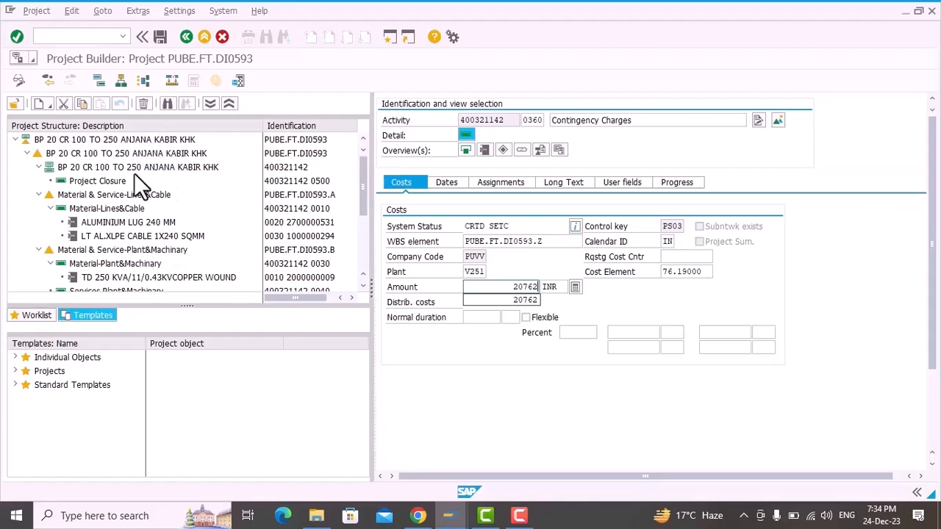
{"action": "left_click", "coordinate": [134, 168]}
{"action": "scroll", "coordinate": [167, 210], "scroll_direction": "down", "scroll_amount": 2}
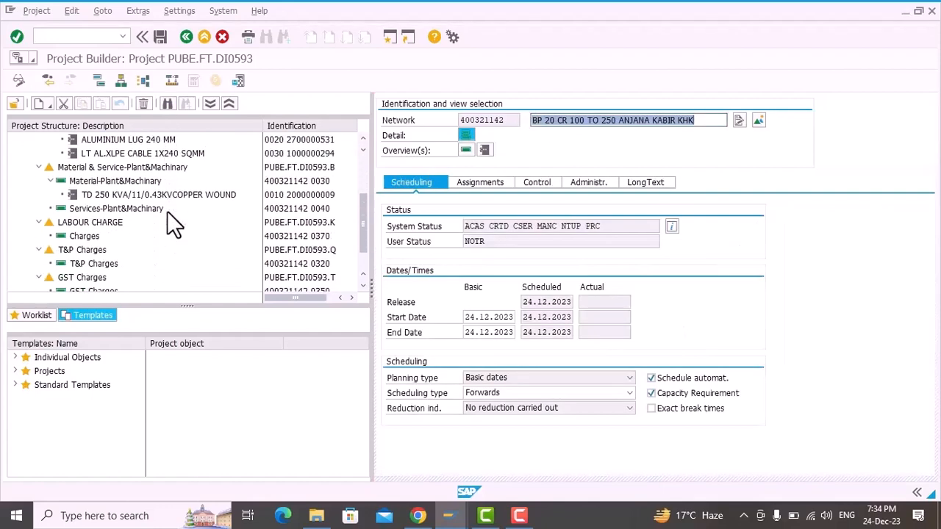
{"action": "scroll", "coordinate": [167, 211], "scroll_direction": "down", "scroll_amount": 1}
{"action": "left_click", "coordinate": [15, 357]}
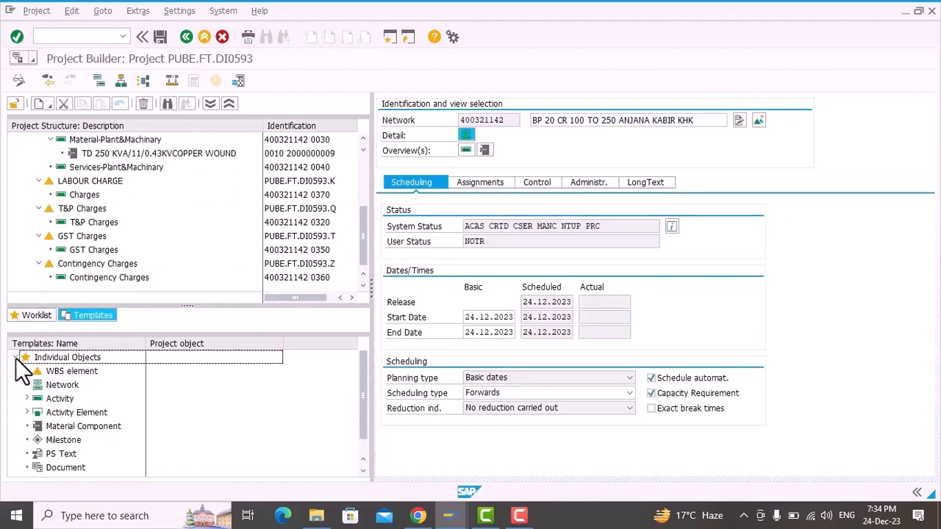
{"action": "left_click", "coordinate": [27, 398]}
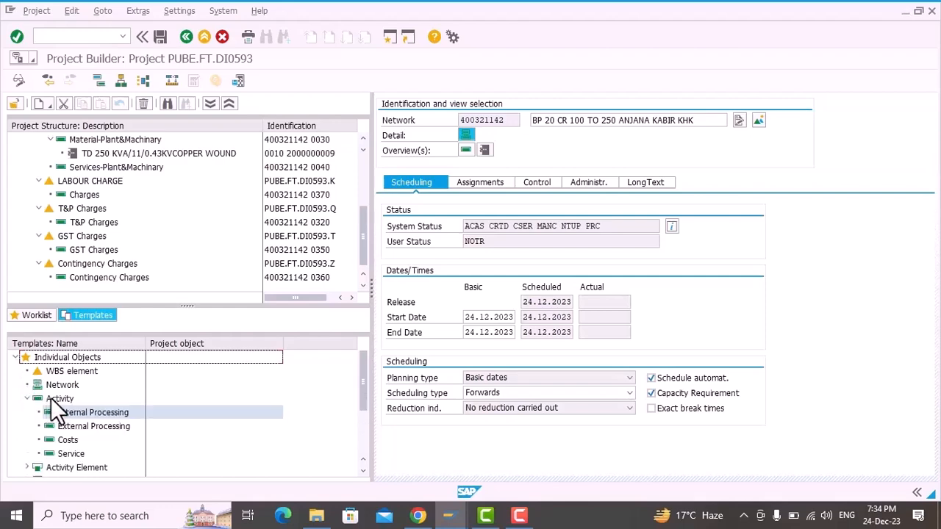
{"action": "left_click_drag", "start_coordinate": [81, 415], "coordinate": [176, 178]}
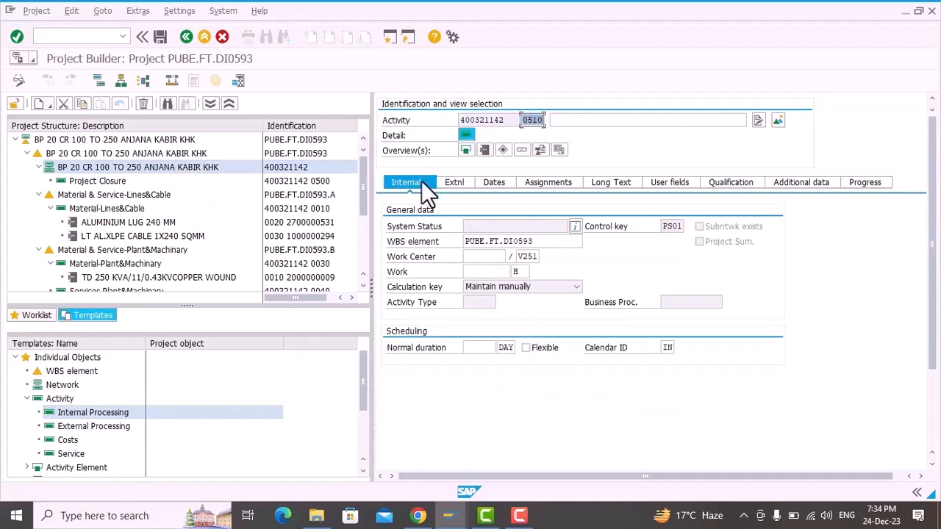
Step: Name the new internal processing activity Recieved Back Material
{"action": "left_click", "coordinate": [610, 121]}
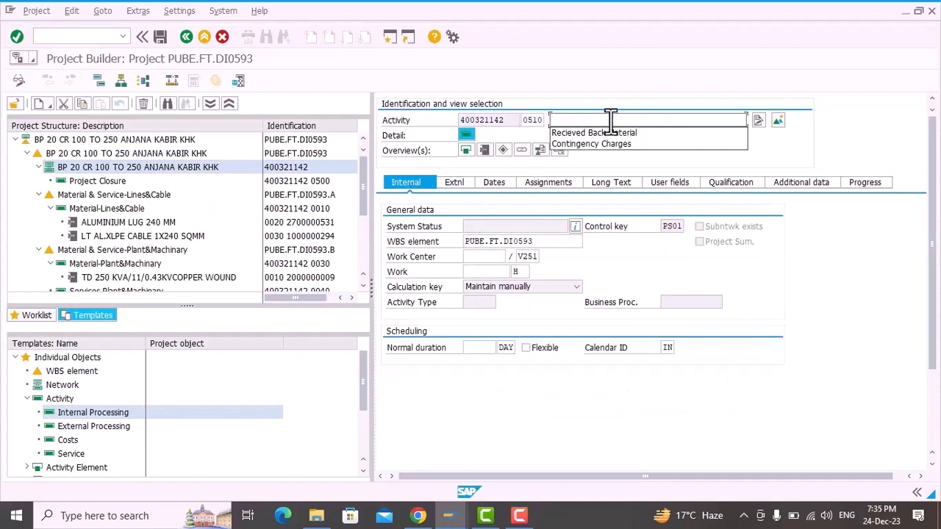
{"action": "key", "text": "Down"}
{"action": "key", "text": "Return"}
{"action": "key", "text": "Return"}
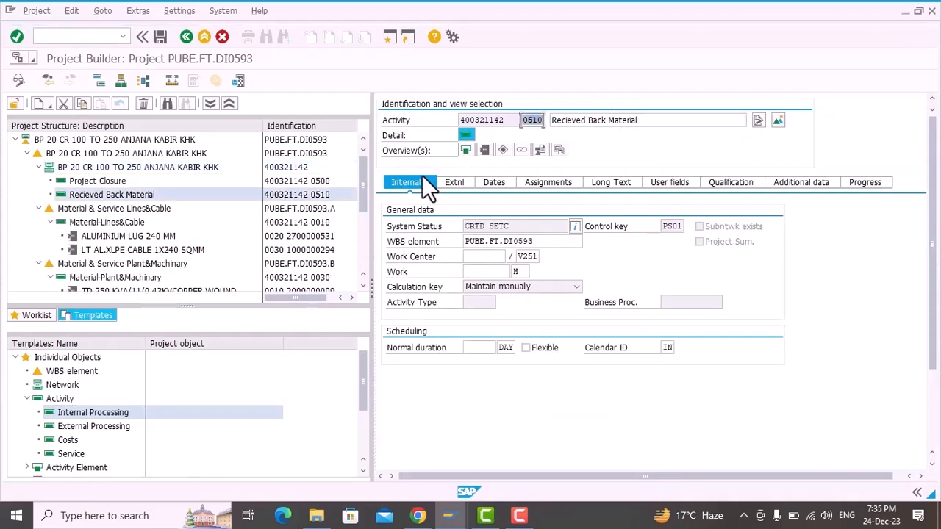
{"action": "left_click_drag", "start_coordinate": [138, 193], "coordinate": [166, 236]}
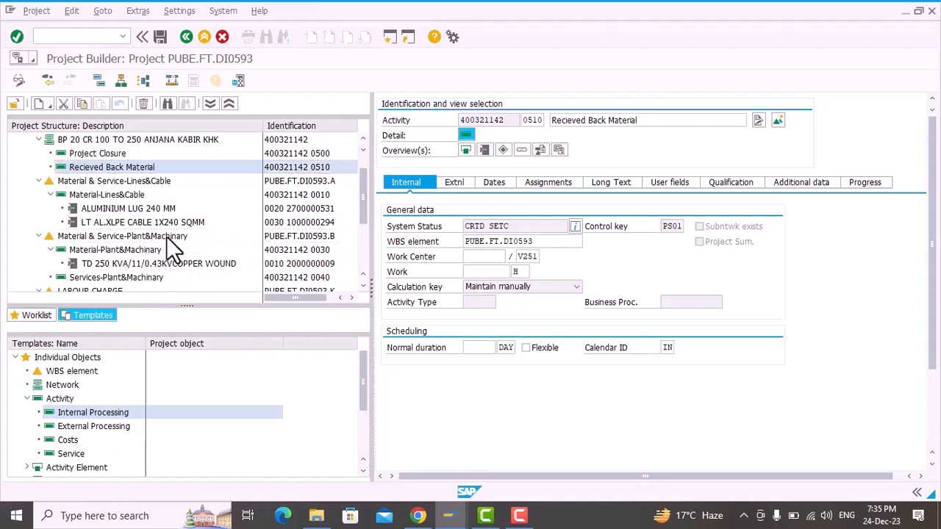
{"action": "left_click", "coordinate": [479, 150]}
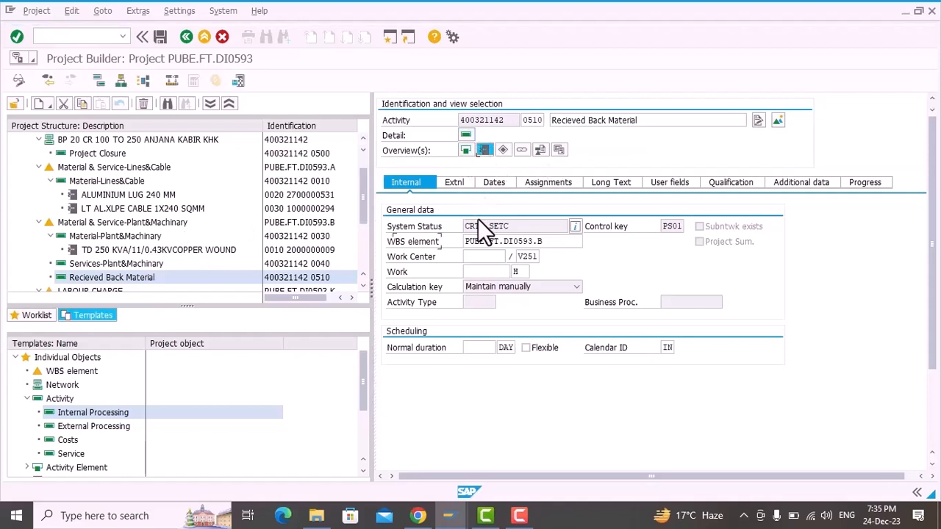
{"action": "left_click", "coordinate": [473, 243]}
{"action": "key", "text": "space"}
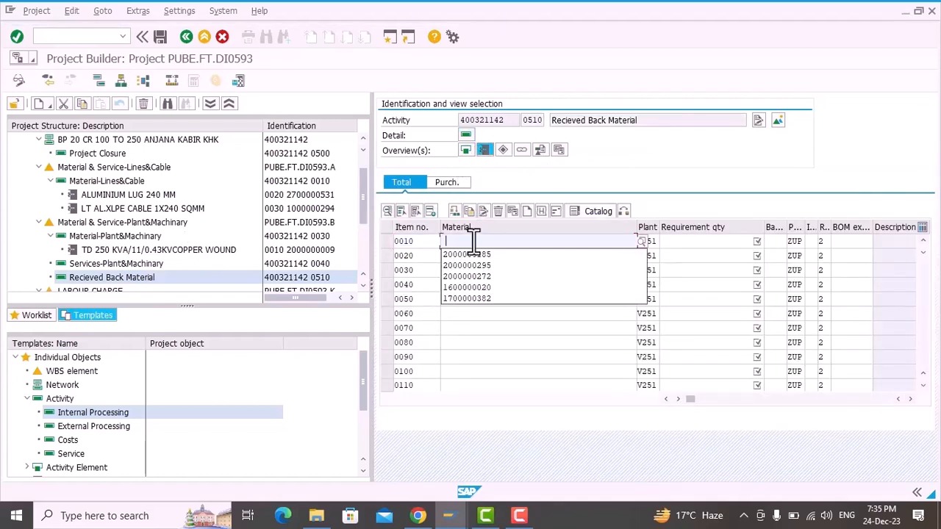
{"action": "key", "text": "Down"}
{"action": "key", "text": "Return"}
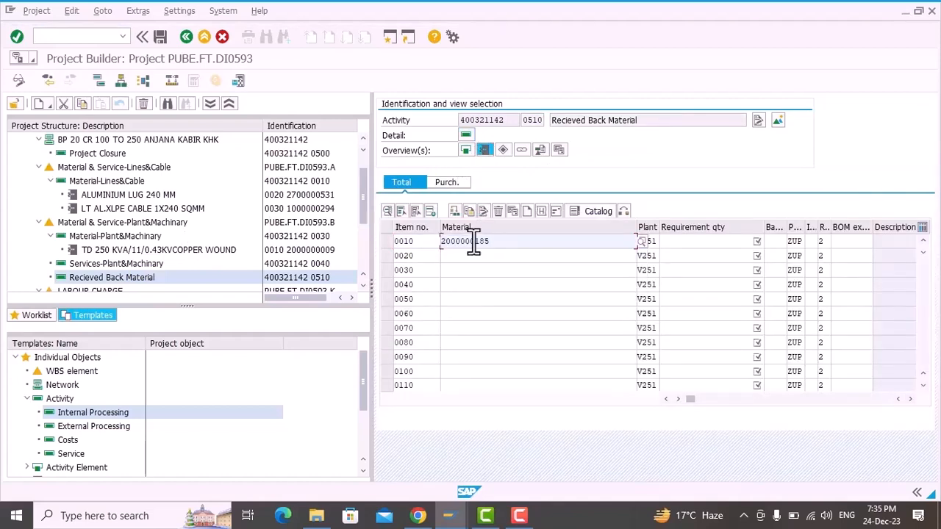
{"action": "left_click", "coordinate": [691, 247]}
{"action": "type", "text": "-1"}
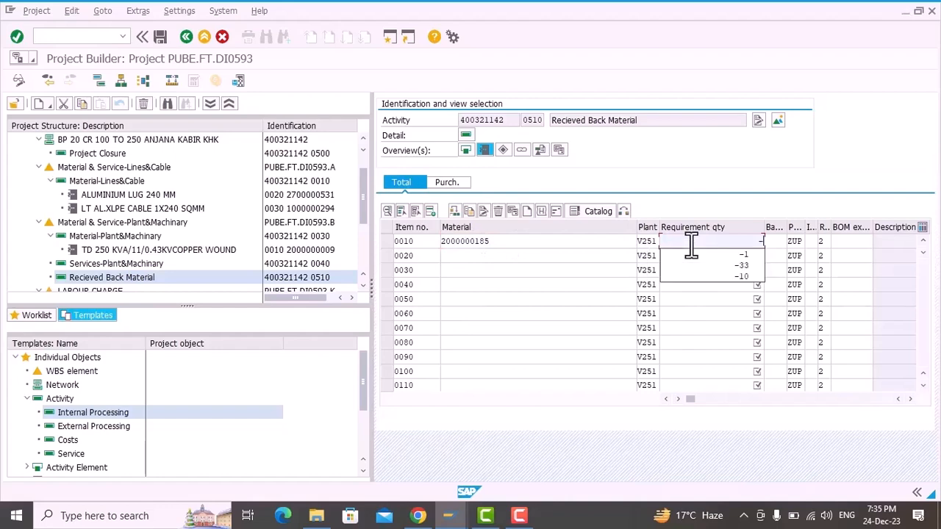
Step: Set the procurement indicator of component item 0010 to WE
{"action": "left_click", "coordinate": [800, 242]}
{"action": "double_click", "coordinate": [800, 243]}
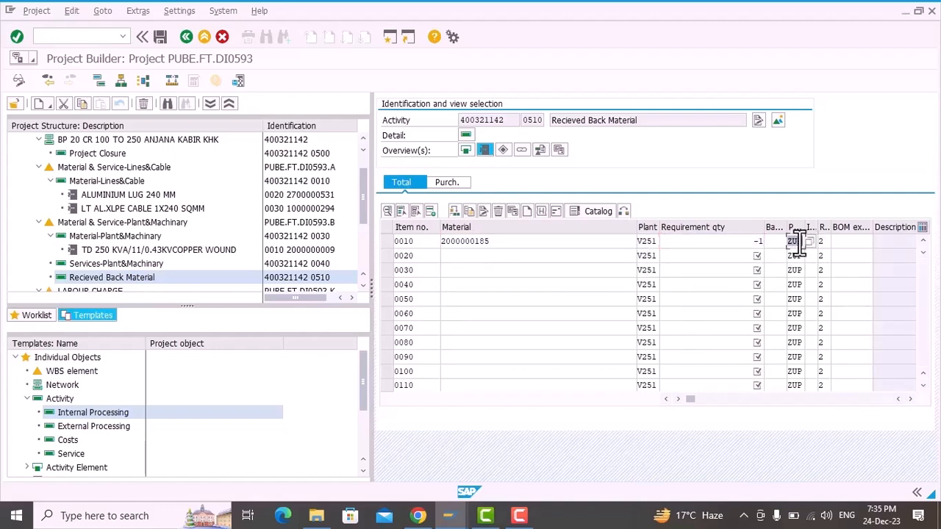
{"action": "key", "text": "space"}
{"action": "type", "text": "WE"}
{"action": "key", "text": "Return"}
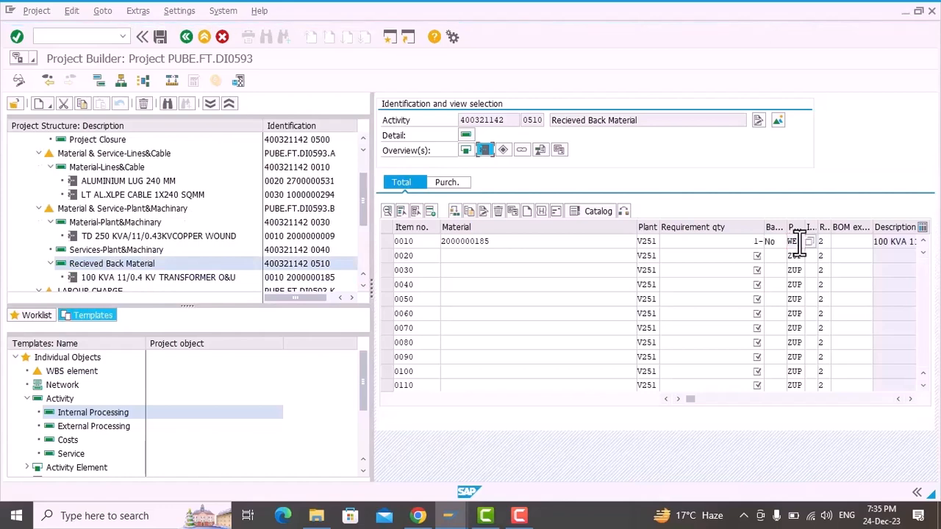
Step: Search the material list for descriptions matching *O&U* and pick 100 KVA 11/0.4 KV TRANSFORMER O&U for item 0010
{"action": "left_click", "coordinate": [584, 244]}
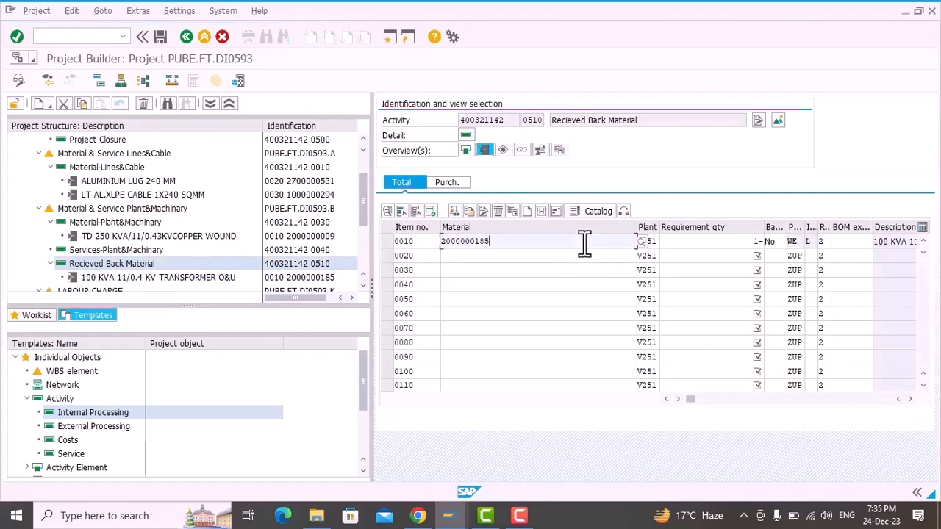
{"action": "left_click", "coordinate": [642, 240]}
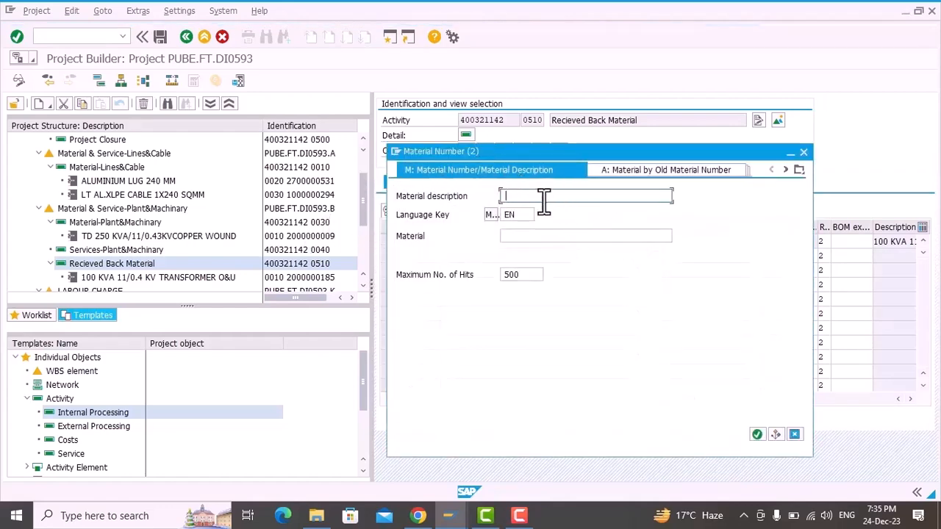
{"action": "type", "text": "*"}
{"action": "key", "text": "BackSpace"}
{"action": "type", "text": "*O&U*"}
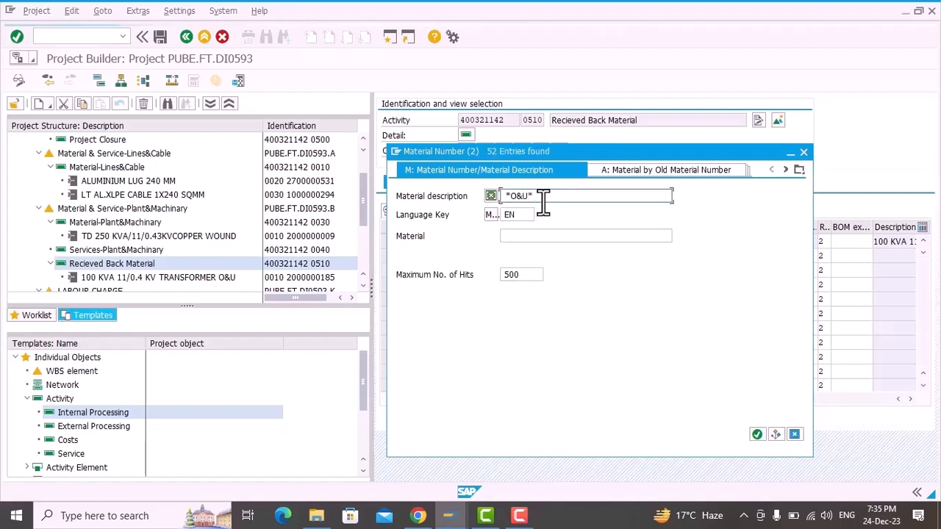
{"action": "key", "text": "Return"}
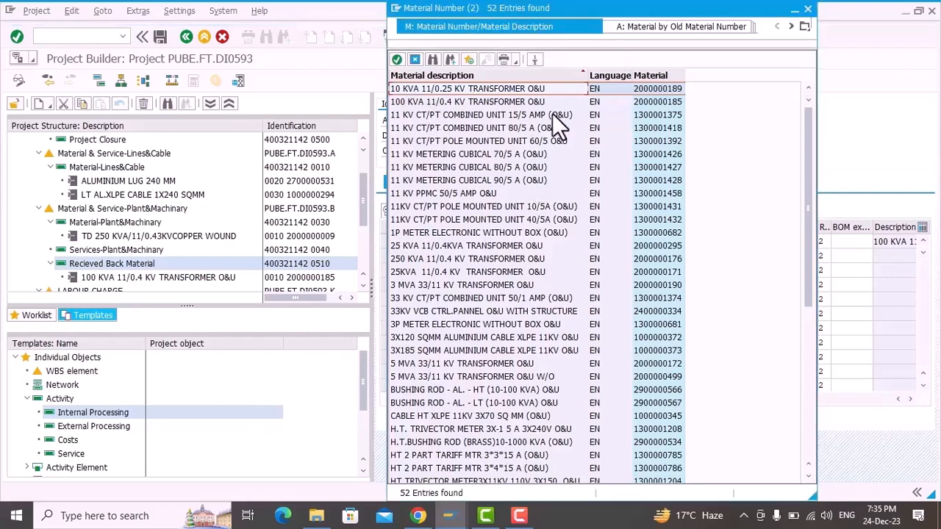
{"action": "double_click", "coordinate": [663, 101]}
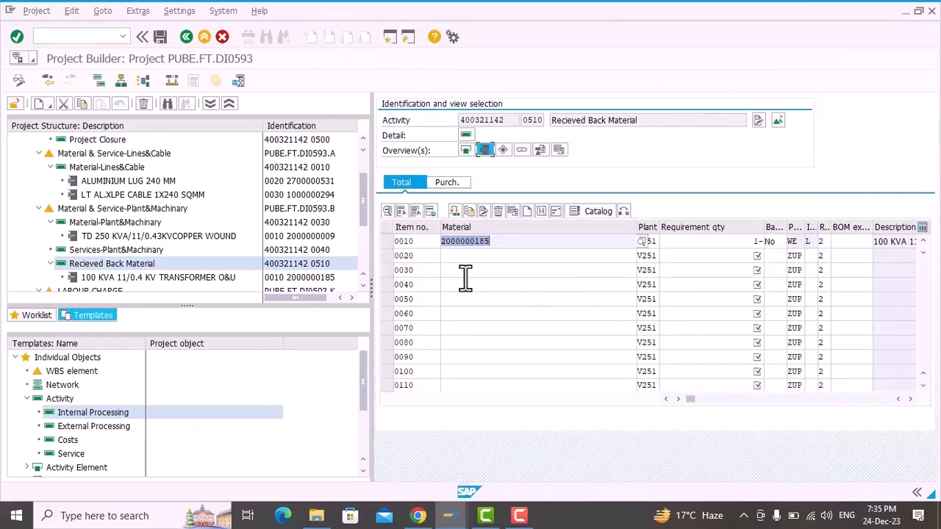
Step: Review the cost itemization of the BP 20 CR 100 TO 250 network, and return to the project structure
{"action": "scroll", "coordinate": [240, 235], "scroll_direction": "down", "scroll_amount": 3}
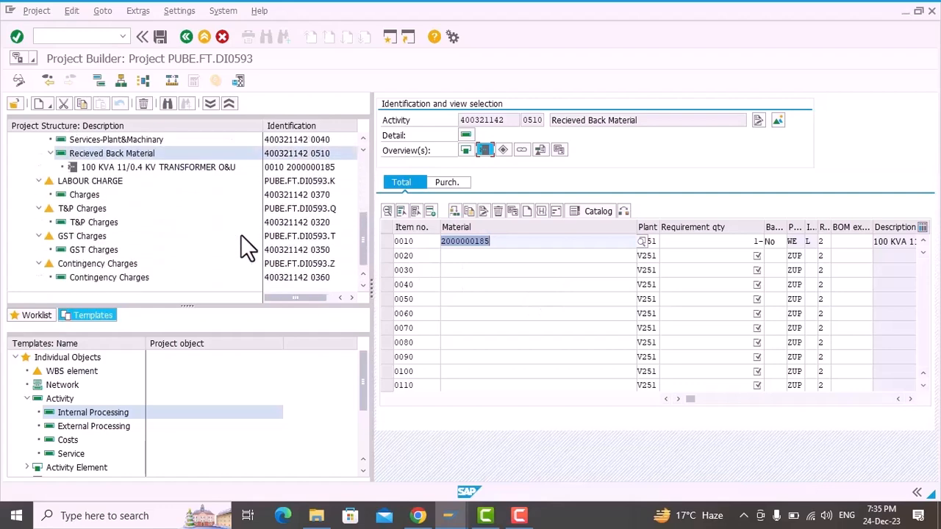
{"action": "scroll", "coordinate": [240, 235], "scroll_direction": "up", "scroll_amount": 4}
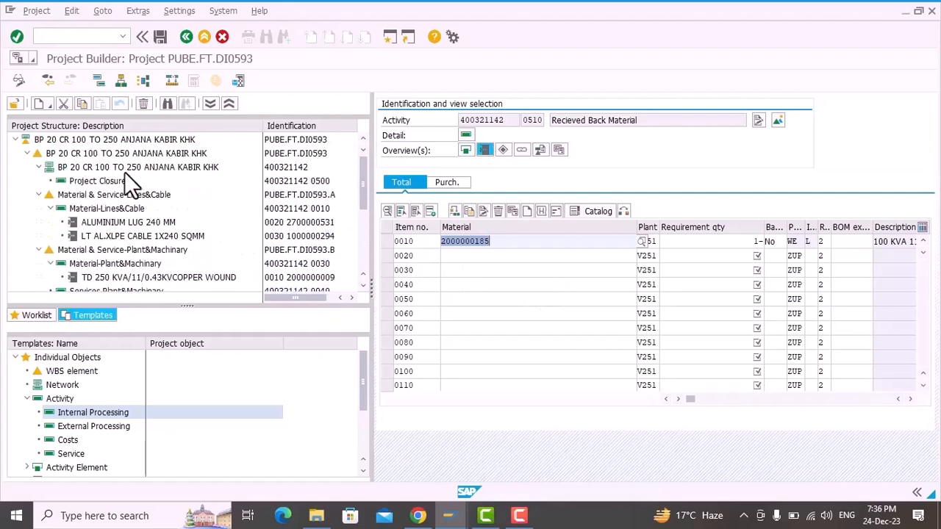
{"action": "left_click", "coordinate": [119, 169]}
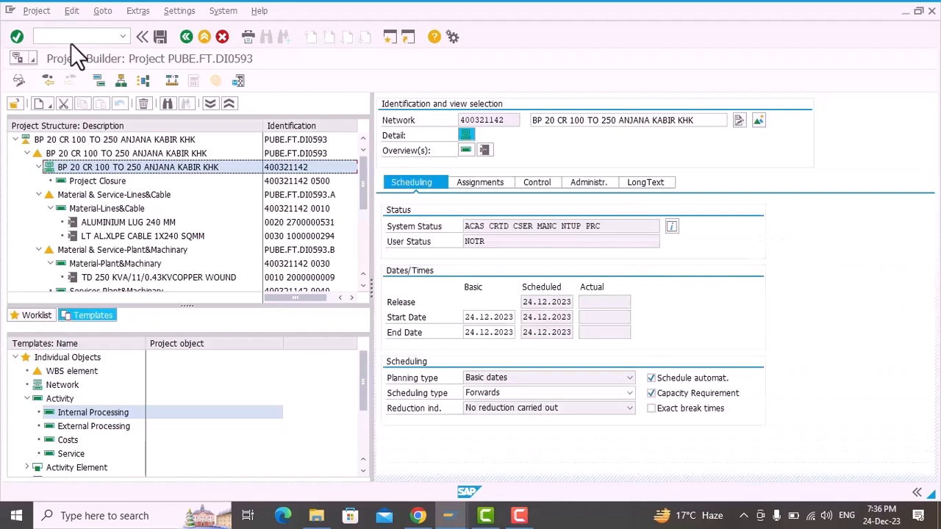
{"action": "left_click", "coordinate": [67, 12]}
{"action": "mouse_move", "coordinate": [97, 72]}
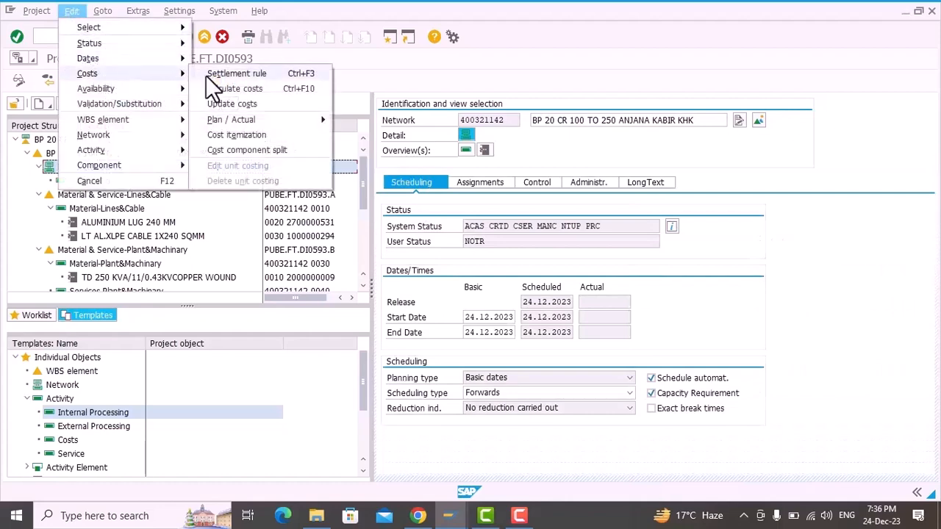
{"action": "left_click", "coordinate": [229, 134]}
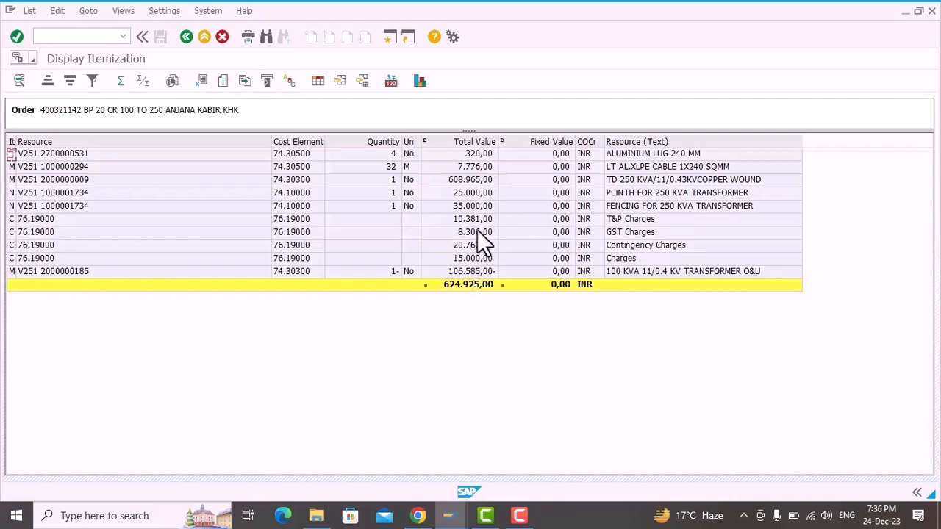
{"action": "left_click", "coordinate": [186, 36]}
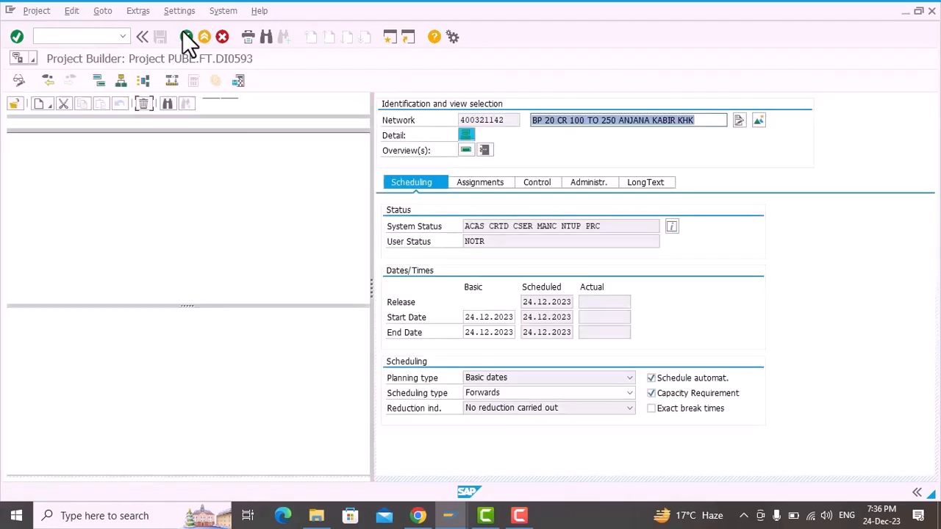
Step: Save the project and acknowledge all material price, scheduling and WBS date messages
{"action": "left_click", "coordinate": [162, 35]}
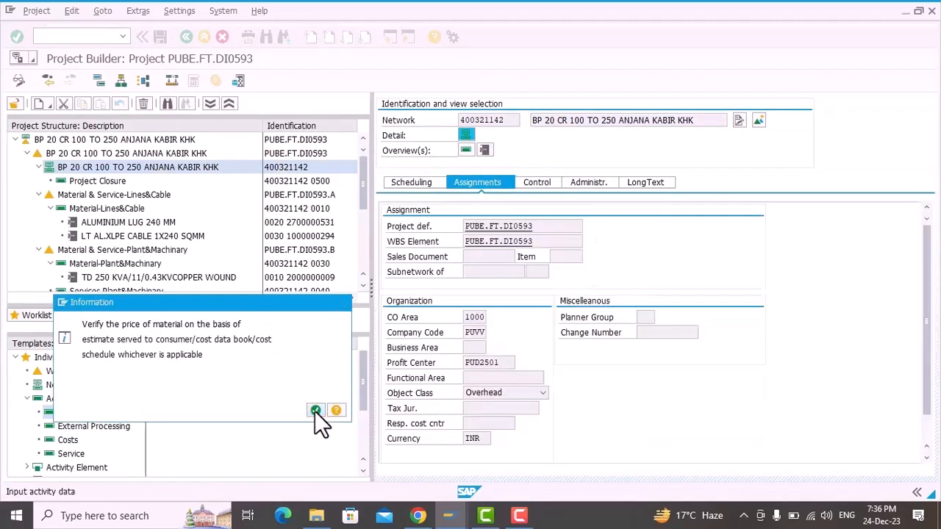
{"action": "left_click", "coordinate": [315, 411]}
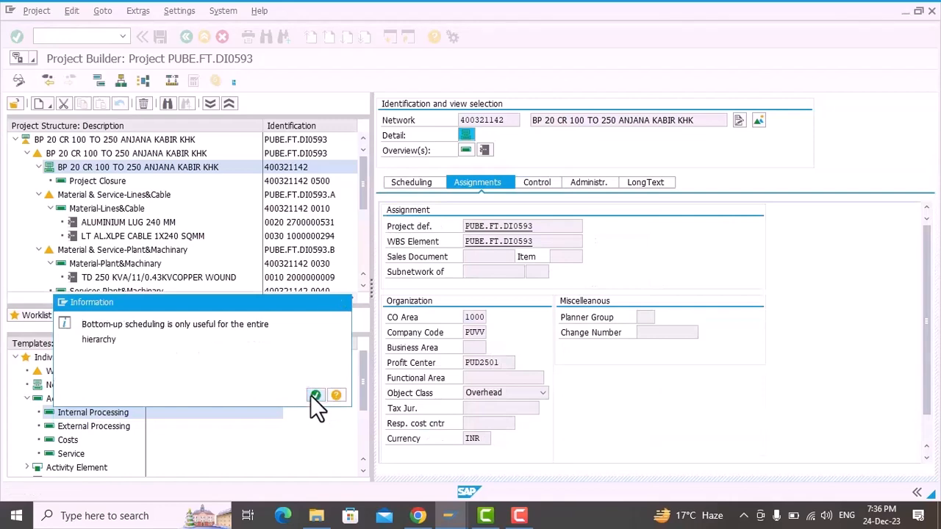
{"action": "left_click", "coordinate": [313, 395]}
{"action": "left_click", "coordinate": [180, 260]}
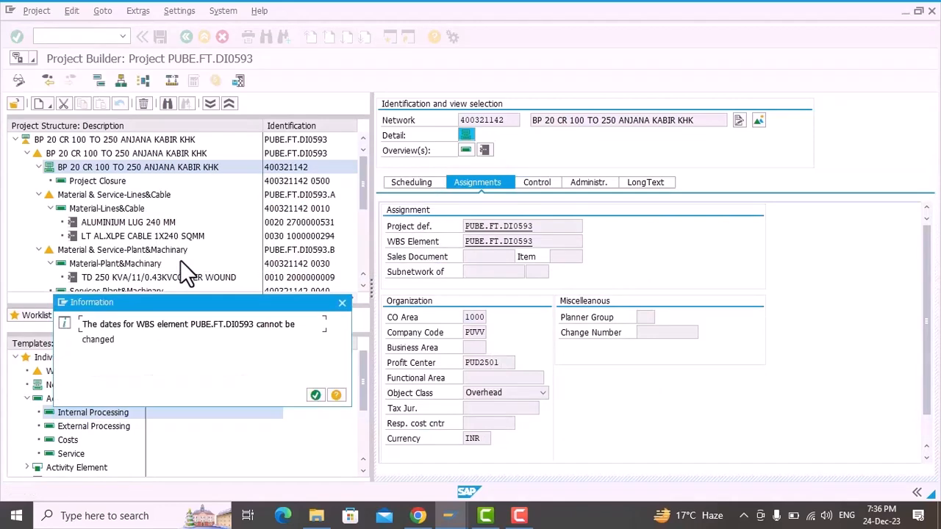
{"action": "left_click", "coordinate": [315, 396]}
{"action": "left_click", "coordinate": [314, 396]}
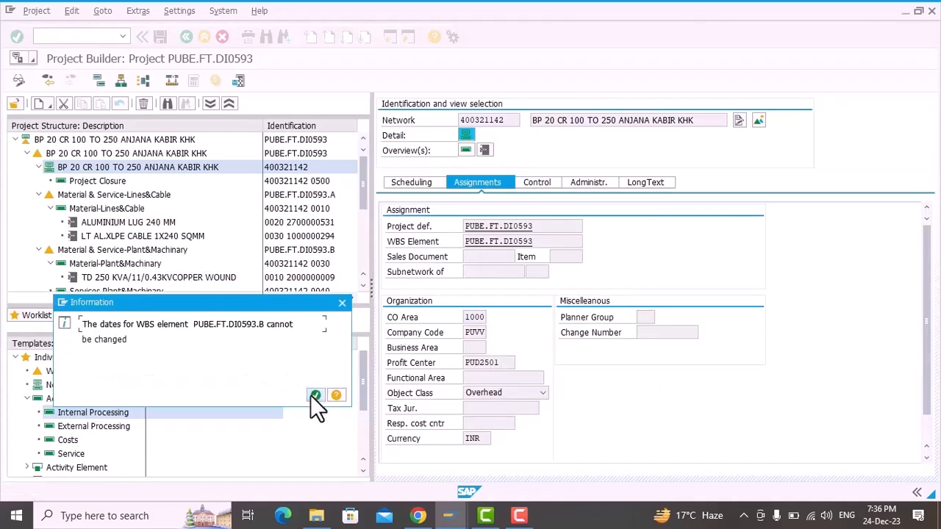
{"action": "left_click", "coordinate": [311, 395]}
{"action": "left_click", "coordinate": [311, 395]}
{"action": "left_click", "coordinate": [311, 395]}
{"action": "left_click", "coordinate": [313, 395]}
{"action": "left_click", "coordinate": [314, 396]}
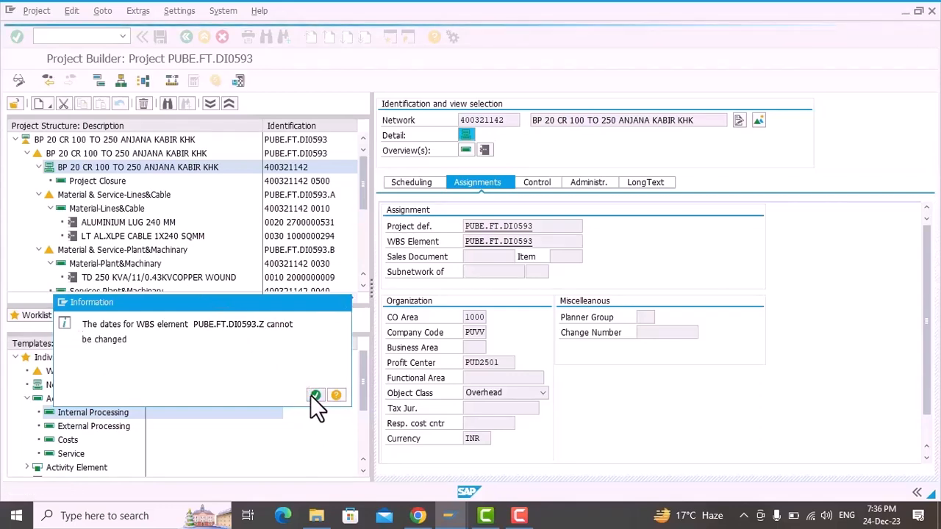
{"action": "left_click", "coordinate": [315, 396]}
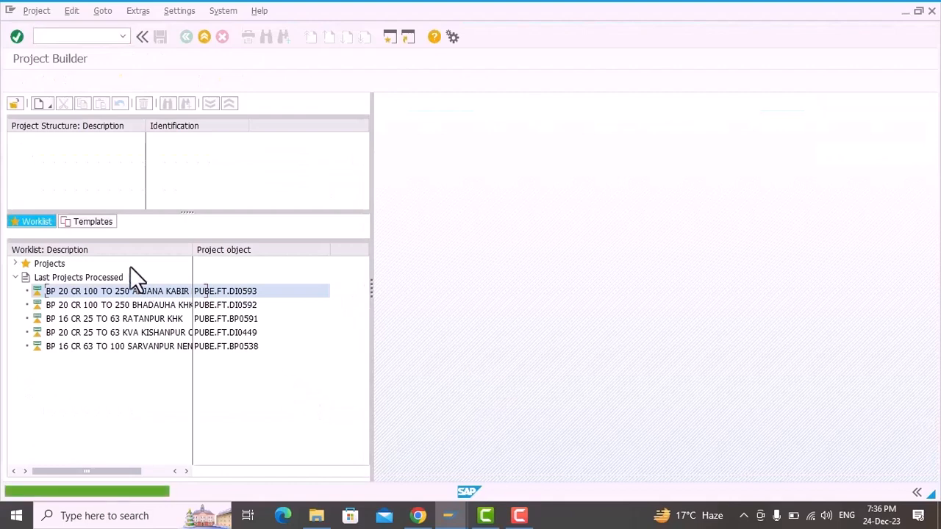
Step: Reopen the last processed project, copy its project definition code, and return to the worklist
{"action": "double_click", "coordinate": [123, 292]}
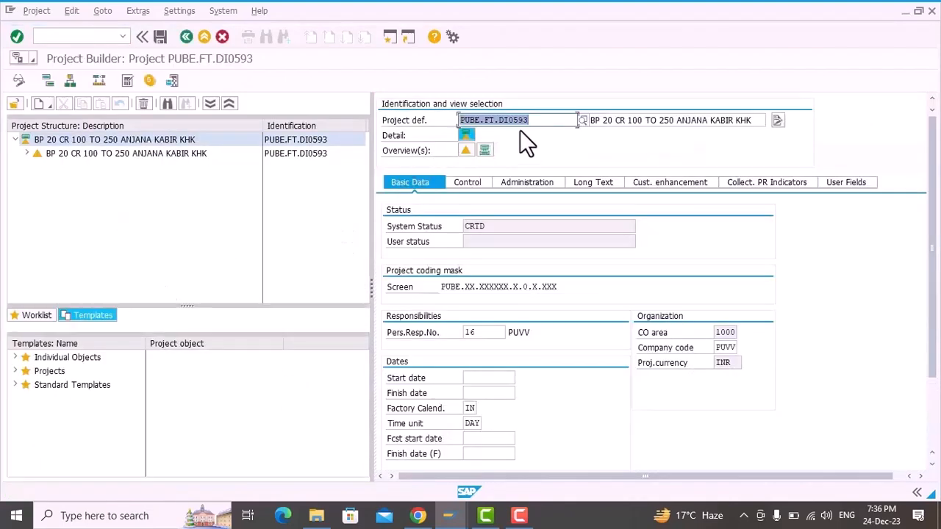
{"action": "key", "text": "ctrl+c"}
{"action": "left_click", "coordinate": [185, 39]}
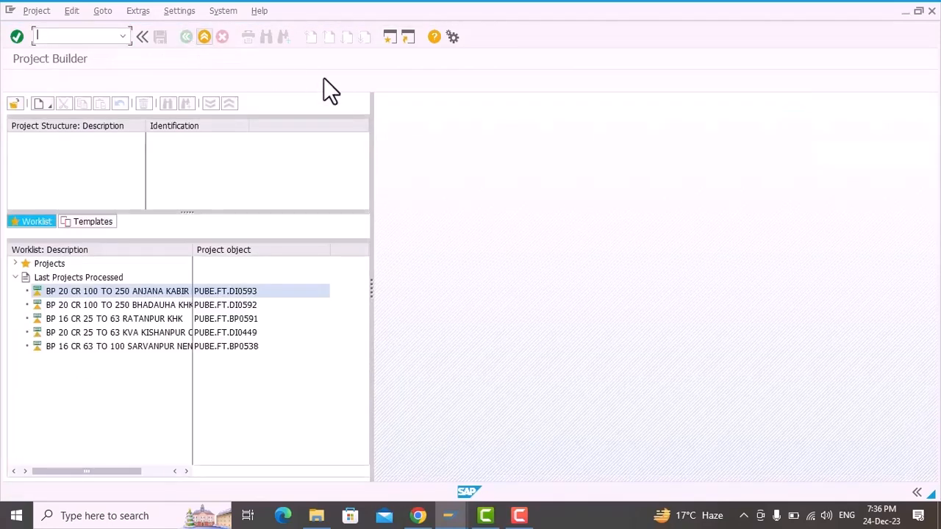
Step: Open a new SAP session and run transaction ZPS_APP
{"action": "left_click", "coordinate": [389, 38]}
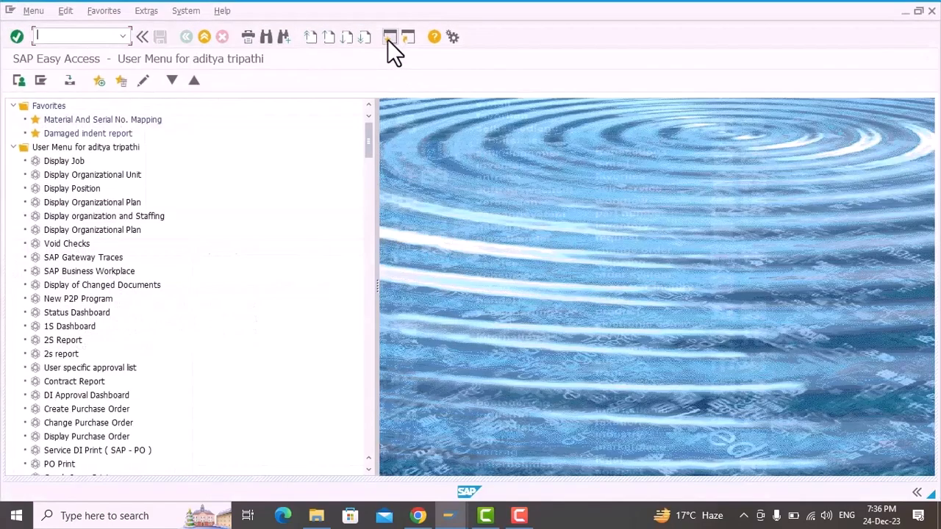
{"action": "type", "text": "ZPS_APPR"}
{"action": "key", "text": "Return"}
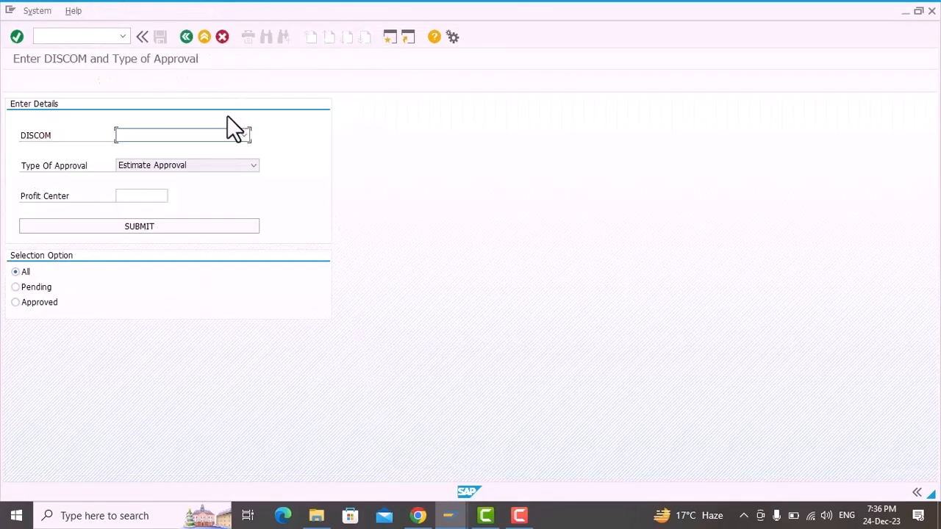
Step: Submit the estimate approval selection with DISCOM Purvanchal Vidyut Vitaran Nigam and profit center PUD2501
{"action": "left_click", "coordinate": [195, 134]}
{"action": "left_click", "coordinate": [118, 170]}
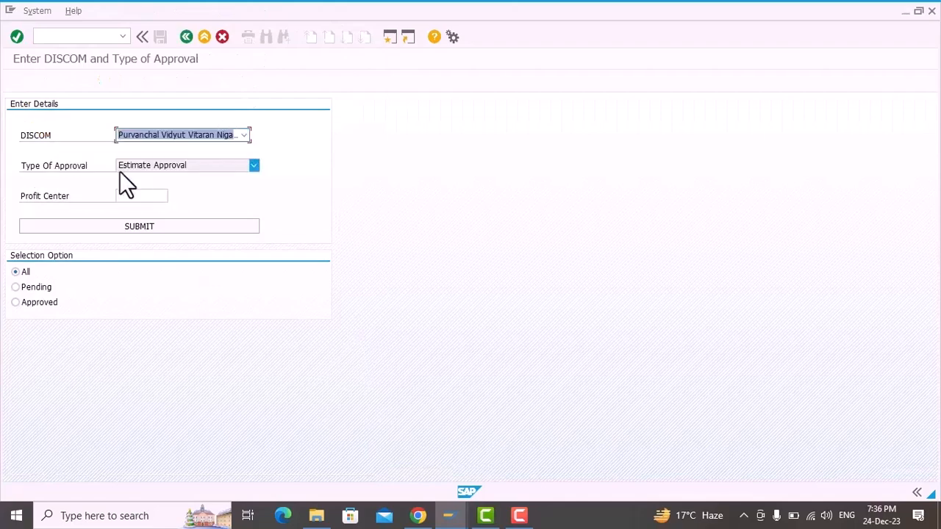
{"action": "left_click", "coordinate": [139, 197]}
{"action": "left_click", "coordinate": [144, 209]}
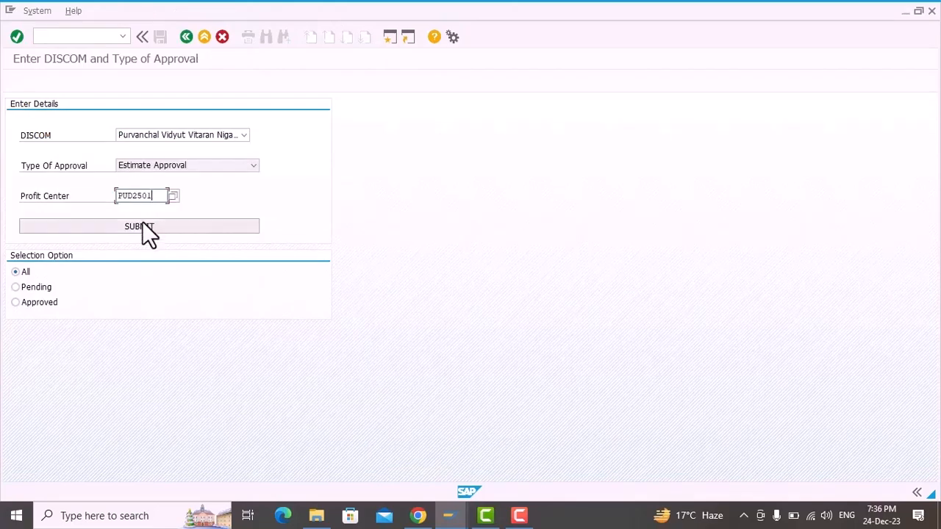
{"action": "left_click", "coordinate": [140, 223]}
Step: Create a new approval entry for project PUBE.FT.DI0593 with the Level 1 approver's user ID, and save it
{"action": "left_click", "coordinate": [60, 123]}
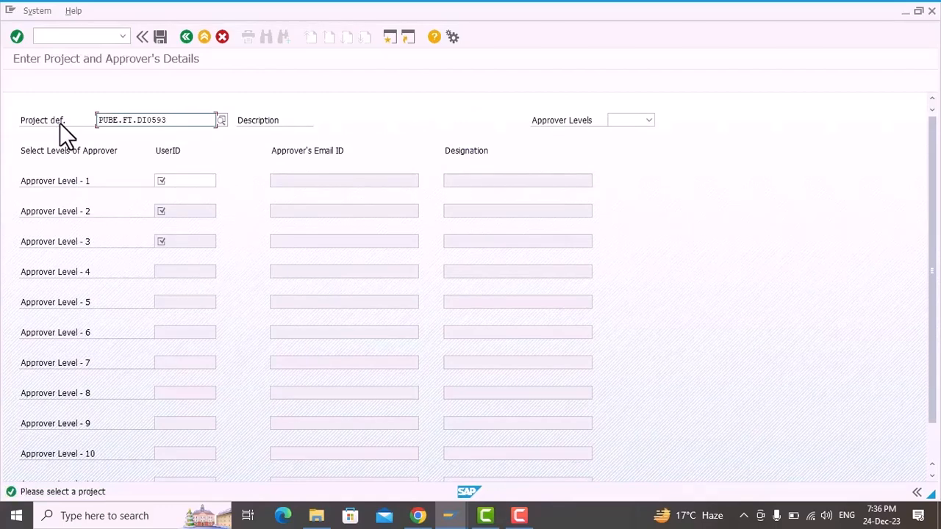
{"action": "key", "text": "Return"}
{"action": "left_click", "coordinate": [188, 183]}
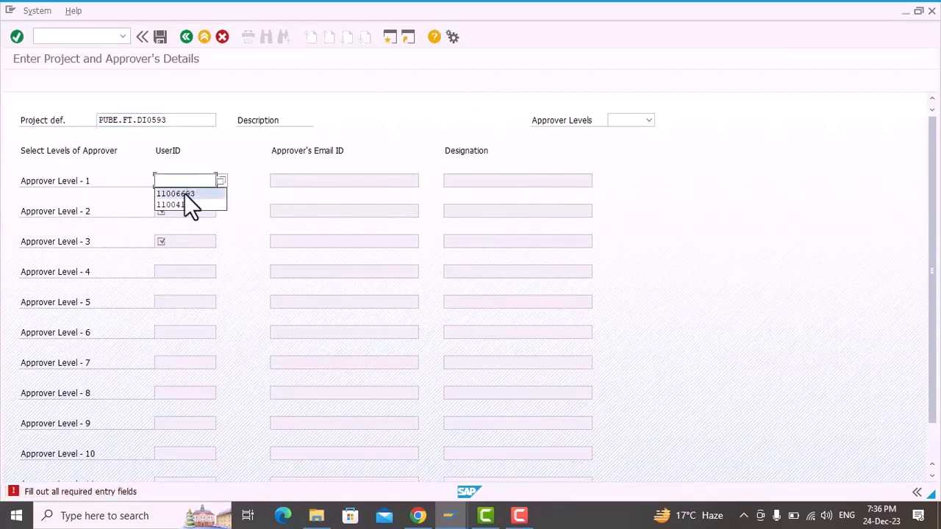
{"action": "left_click", "coordinate": [184, 193]}
{"action": "key", "text": "Return"}
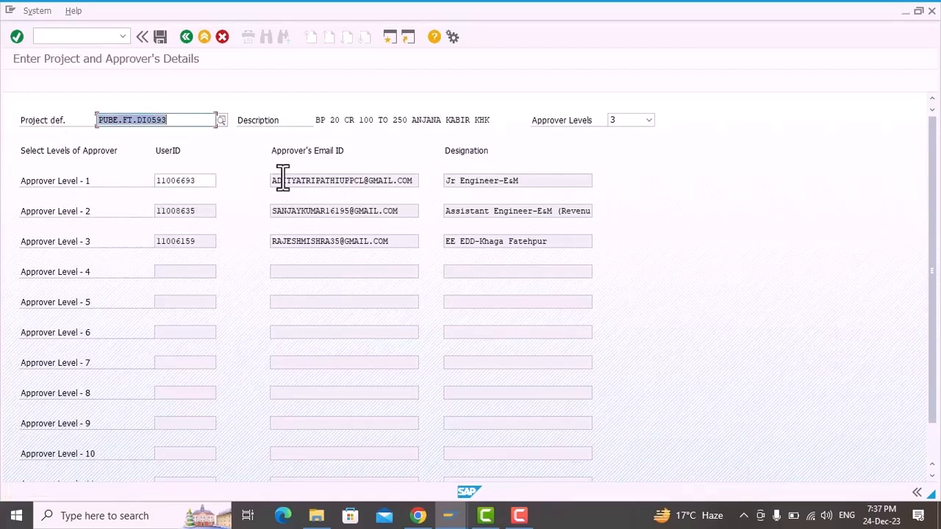
{"action": "left_click", "coordinate": [154, 40]}
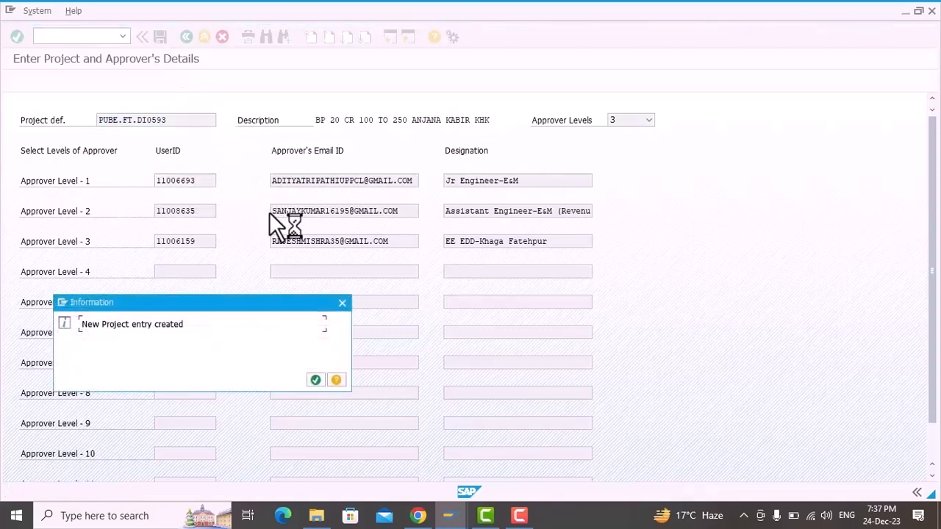
{"action": "left_click", "coordinate": [316, 379]}
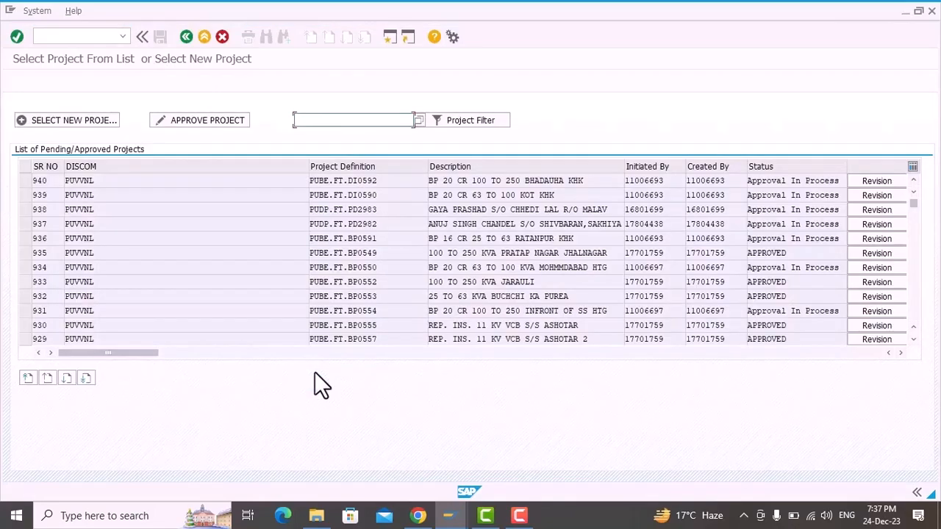
Step: Return to the estimate approval selection, submit it for pending projects only, and open project PUBE.FT.DI0593 for approval
{"action": "left_click", "coordinate": [186, 36]}
{"action": "left_click", "coordinate": [29, 288]}
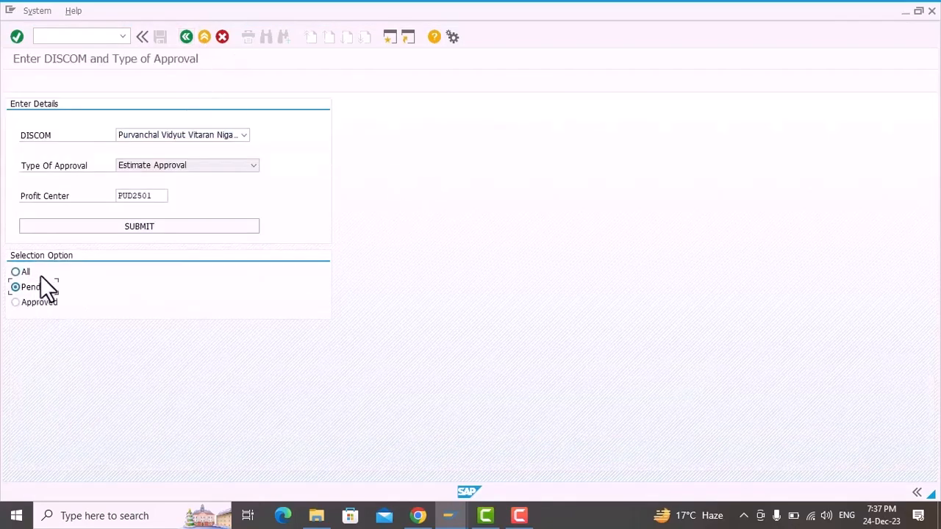
{"action": "left_click", "coordinate": [134, 226]}
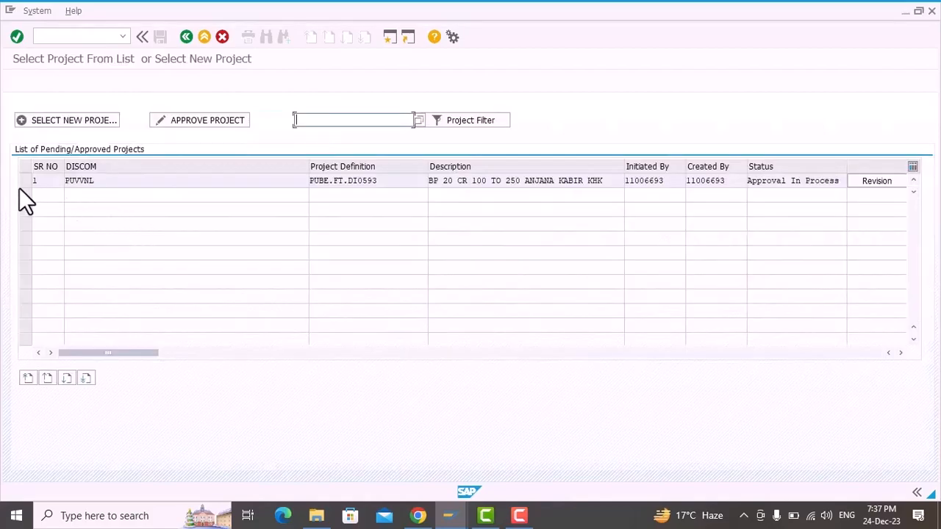
{"action": "left_click", "coordinate": [22, 181]}
{"action": "left_click", "coordinate": [177, 125]}
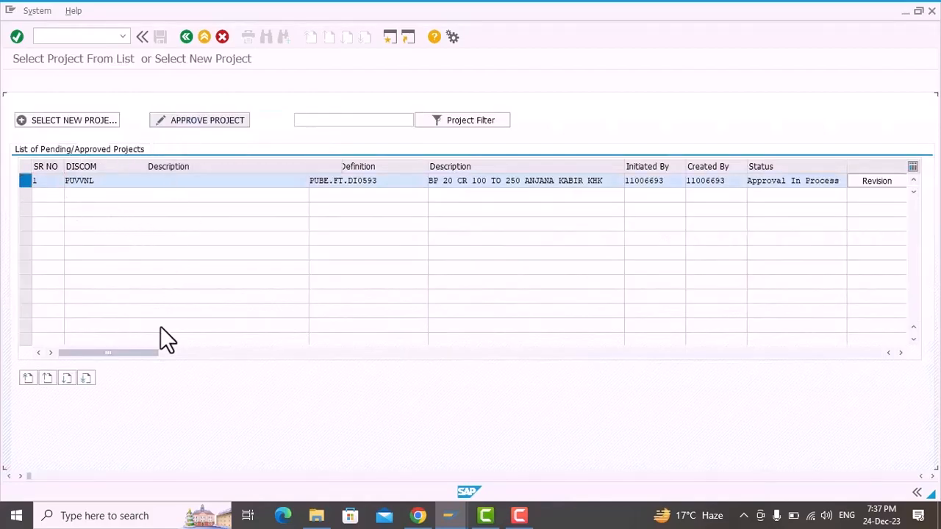
Step: Set the Level 1 status to Approved with comment OK, save, and forward the project to the Level 2 user as next approver
{"action": "left_click", "coordinate": [143, 408]}
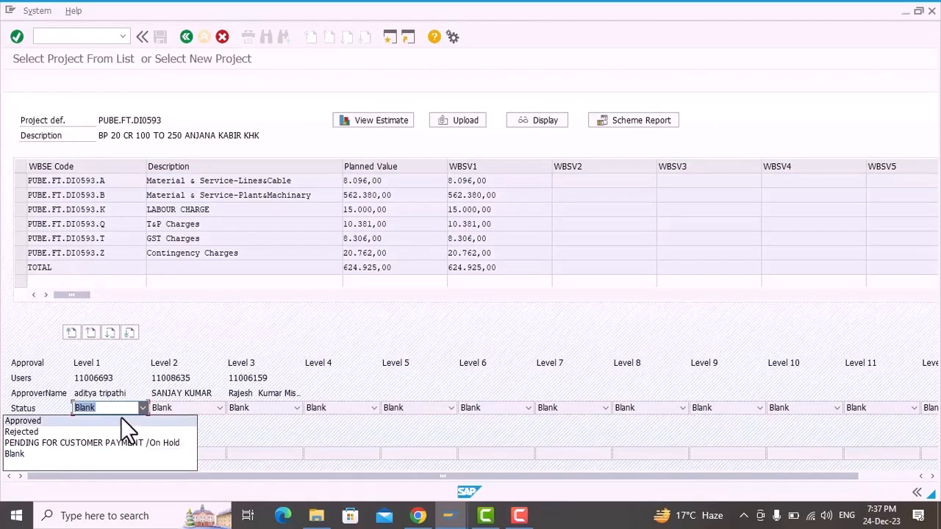
{"action": "left_click", "coordinate": [121, 421]}
{"action": "left_click", "coordinate": [104, 454]}
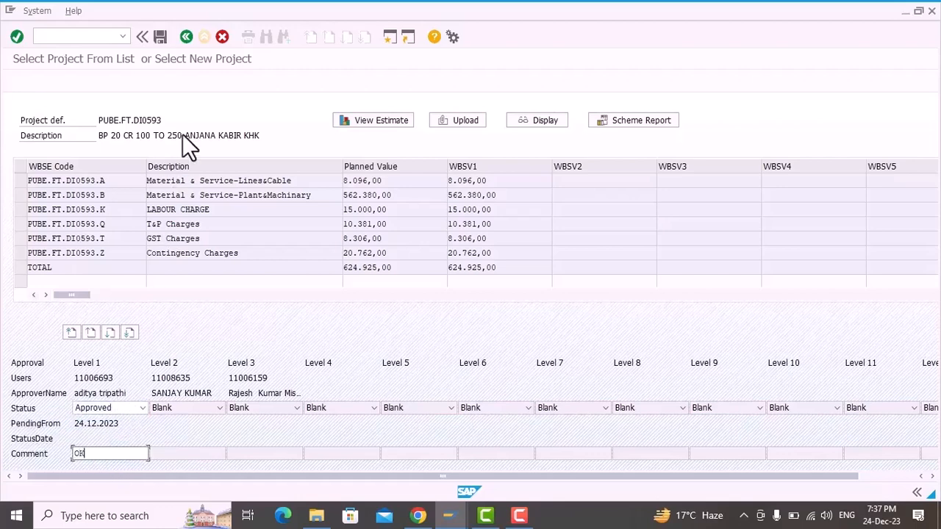
{"action": "left_click", "coordinate": [159, 37]}
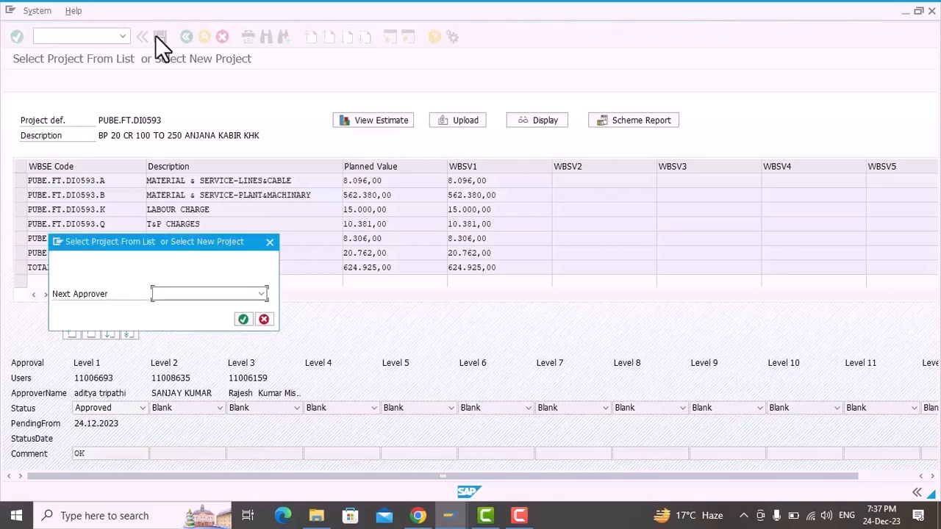
{"action": "left_click", "coordinate": [257, 295]}
{"action": "left_click", "coordinate": [232, 315]}
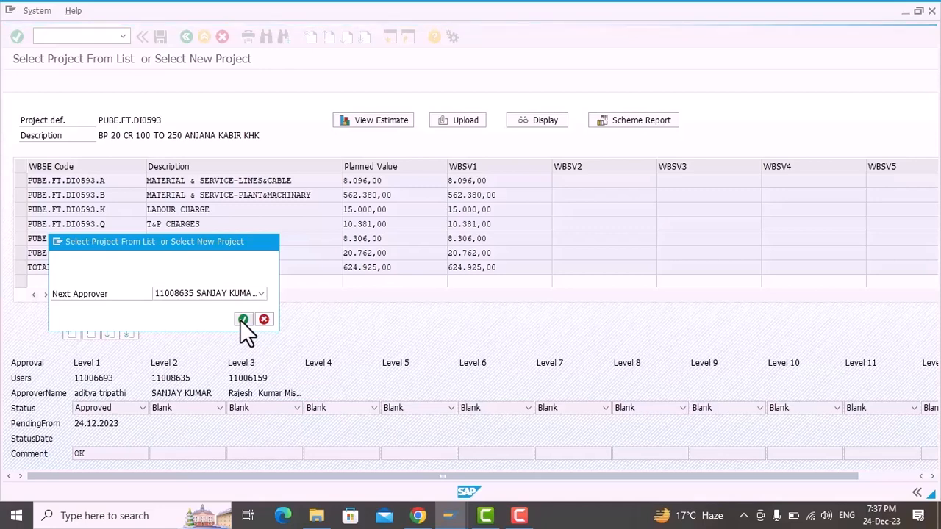
{"action": "left_click", "coordinate": [242, 320]}
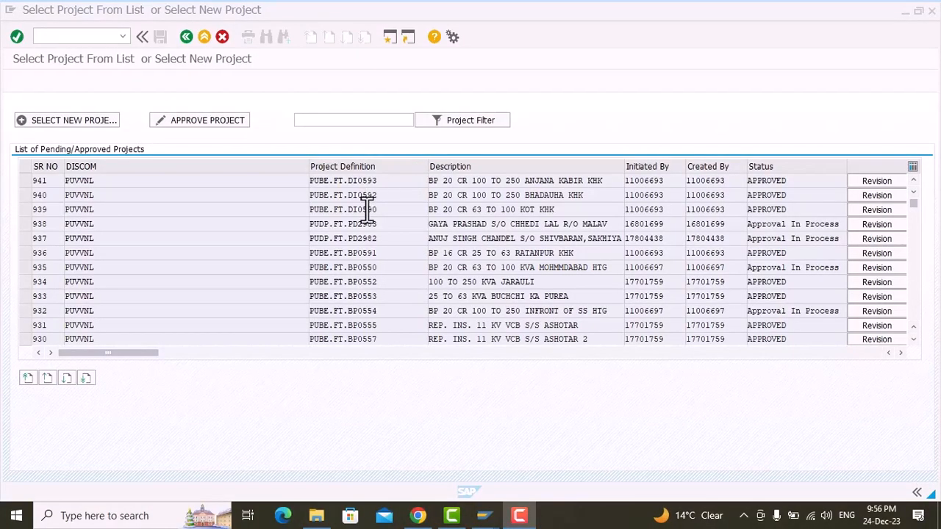
Step: Copy the project definition code PUBE.FT.DI0593 and run transaction zps_print in a new SAP session
{"action": "left_click_drag", "start_coordinate": [379, 181], "coordinate": [316, 187]}
{"action": "key", "text": "ctrl+c"}
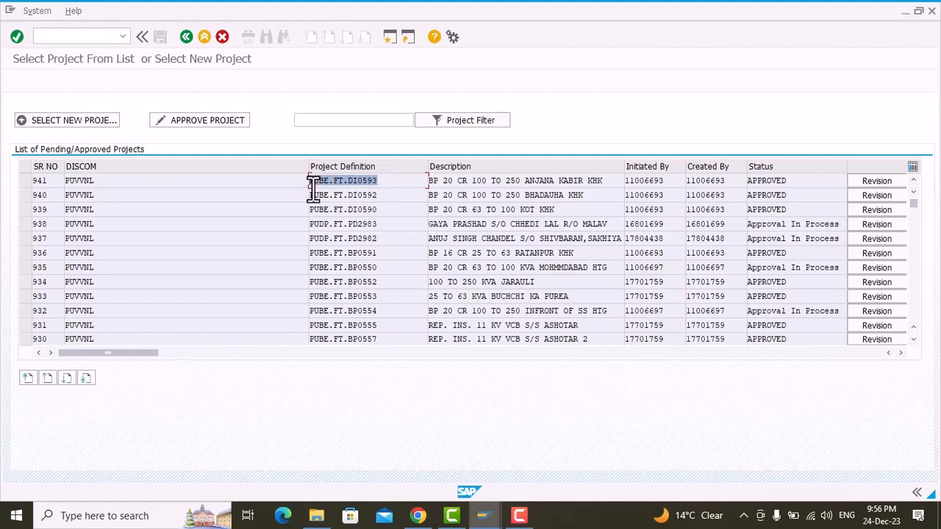
{"action": "left_click", "coordinate": [313, 187]}
{"action": "left_click", "coordinate": [389, 37]}
{"action": "type", "text": "zps_p"}
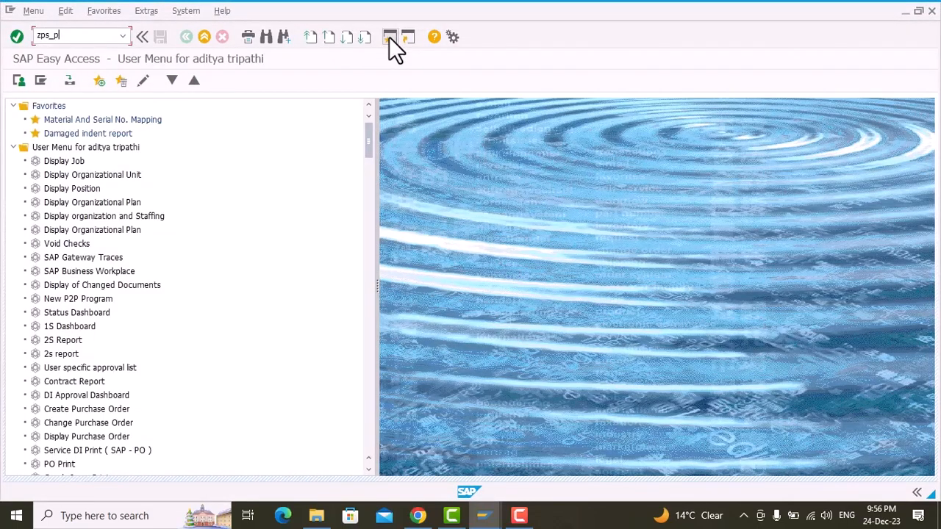
{"action": "type", "text": "rint"}
{"action": "key", "text": "Return"}
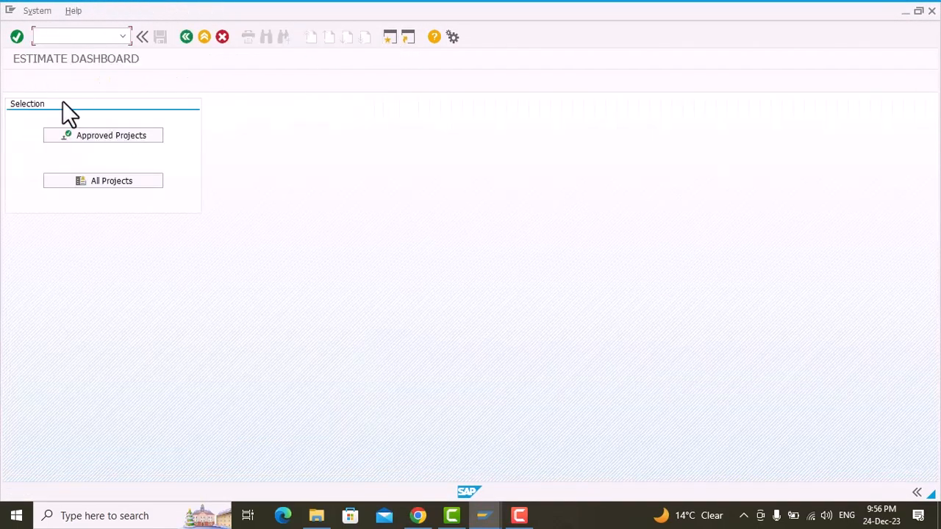
Step: Run the project cost form for PUBE.FT.DI0593 from all projects and review its print preview on output device LP01
{"action": "left_click", "coordinate": [92, 183]}
{"action": "left_click", "coordinate": [97, 184]}
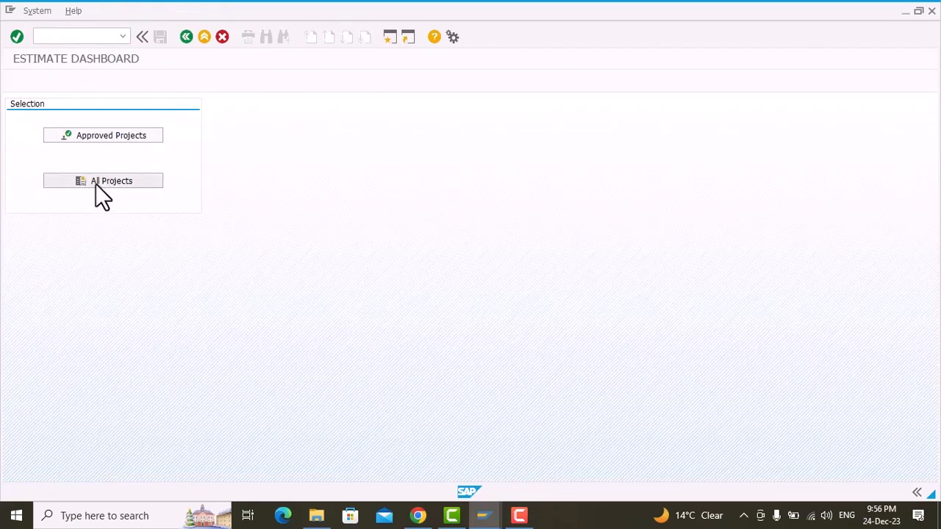
{"action": "key", "text": "ctrl+v"}
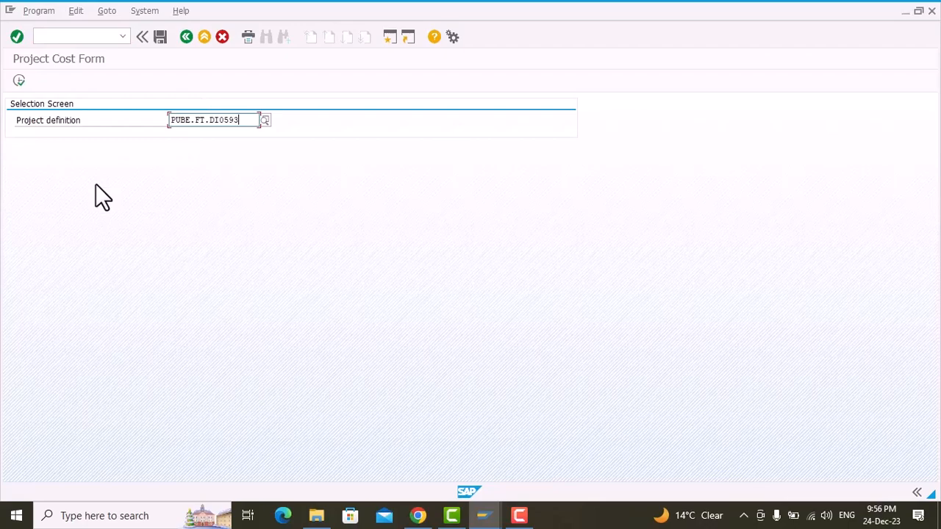
{"action": "left_click", "coordinate": [19, 79]}
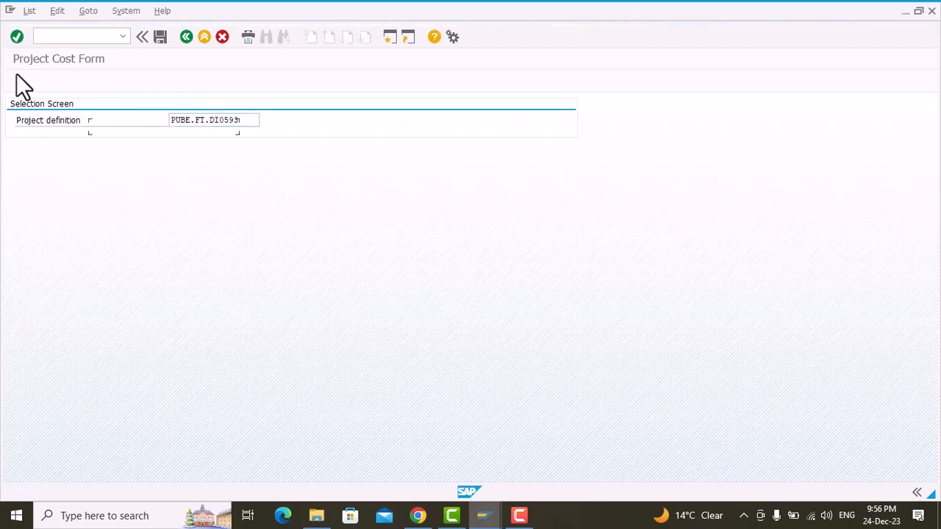
{"action": "left_click", "coordinate": [116, 141]}
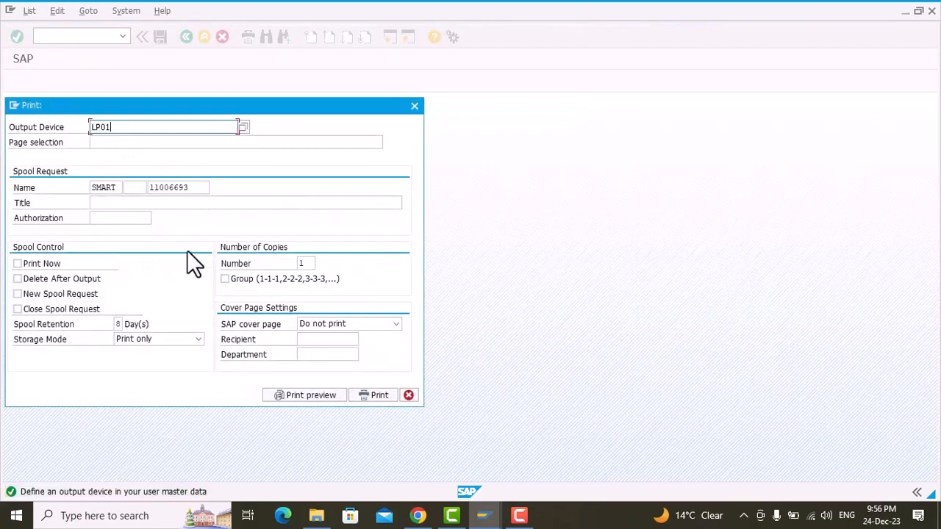
{"action": "left_click", "coordinate": [296, 392]}
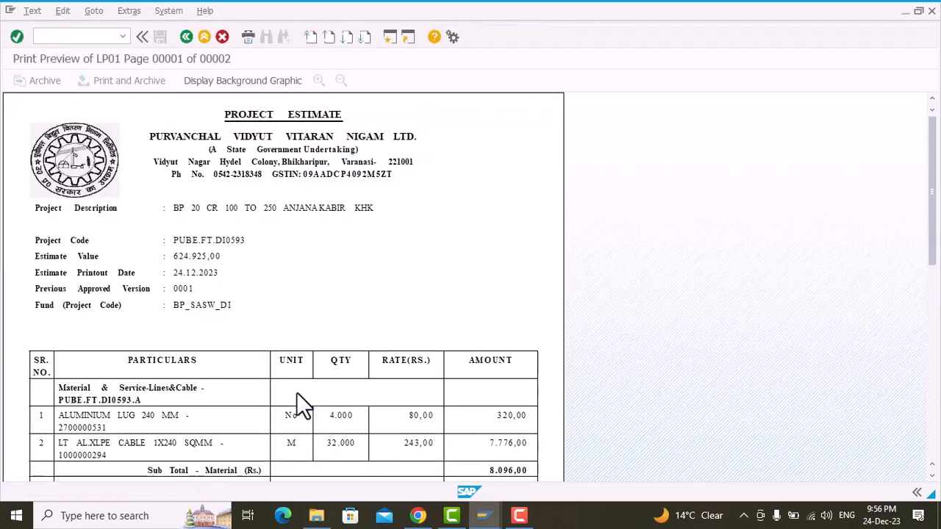
{"action": "scroll", "coordinate": [211, 275], "scroll_direction": "down", "scroll_amount": 8}
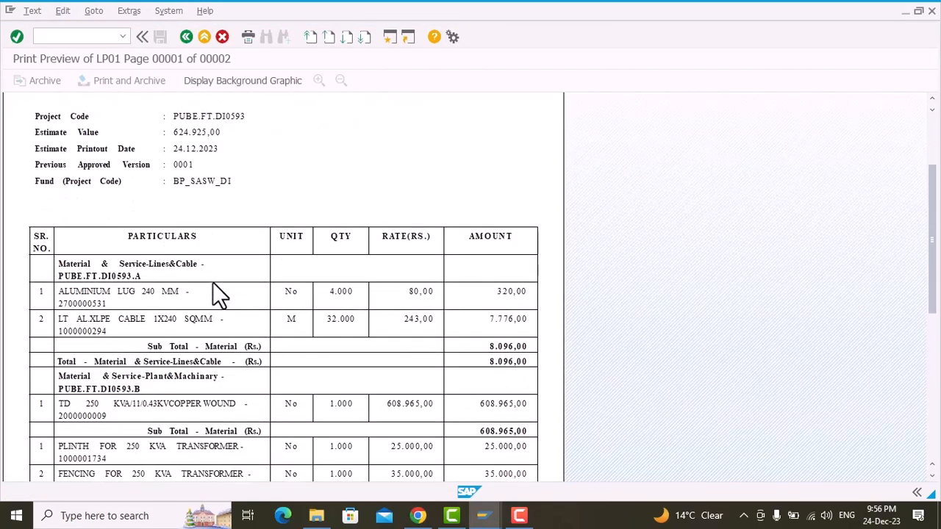
{"action": "scroll", "coordinate": [211, 291], "scroll_direction": "down", "scroll_amount": 3}
{"action": "scroll", "coordinate": [211, 290], "scroll_direction": "up", "scroll_amount": 12}
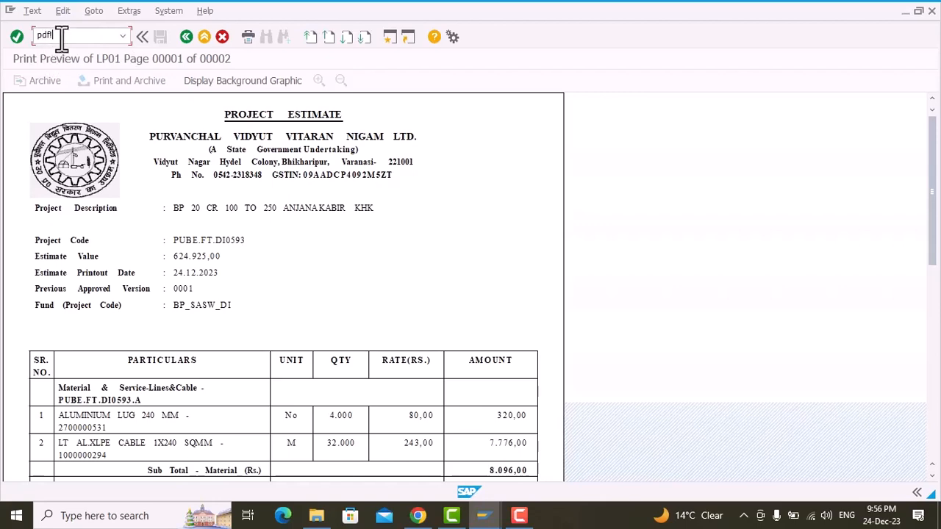
{"action": "key", "text": "Return"}
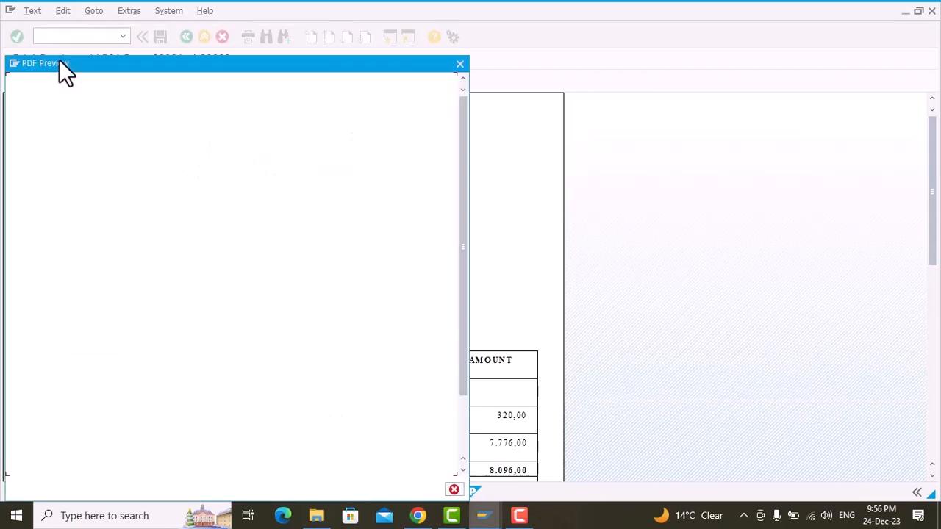
{"action": "left_click", "coordinate": [508, 269]}
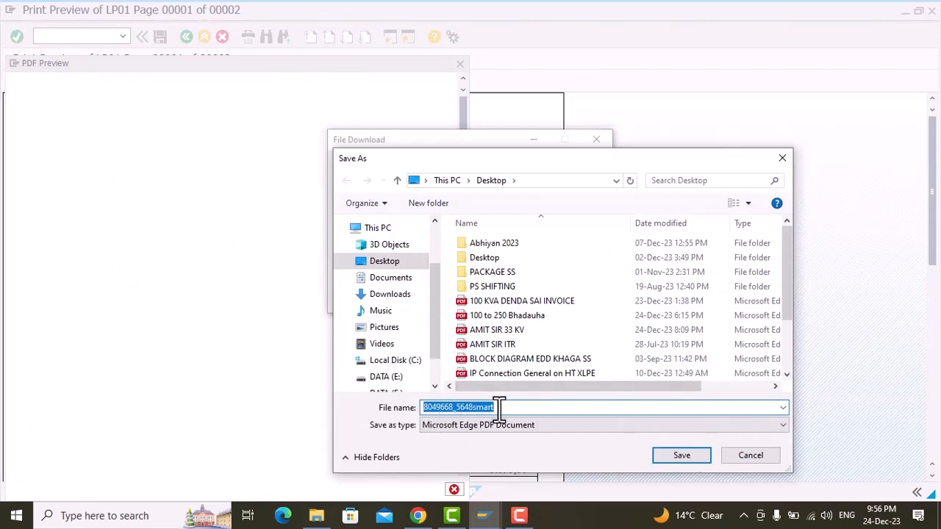
{"action": "type", "text": "100 to"}
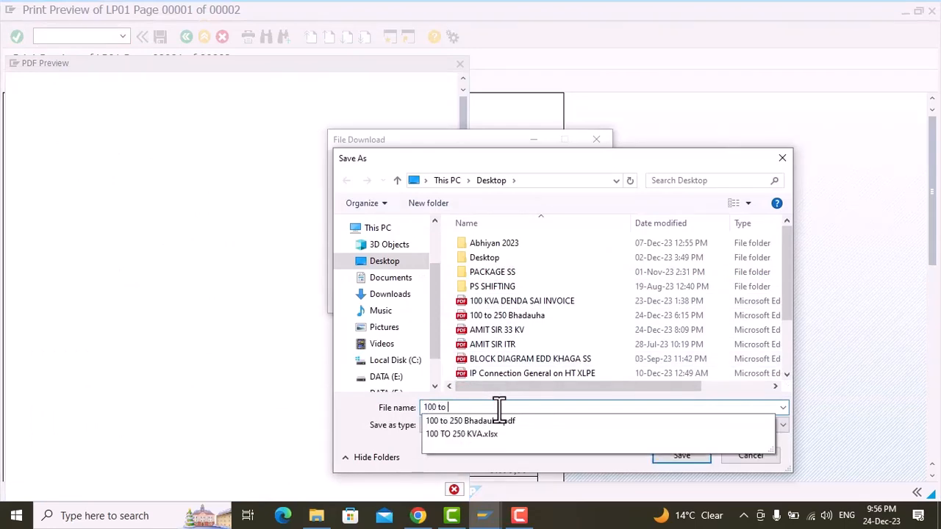
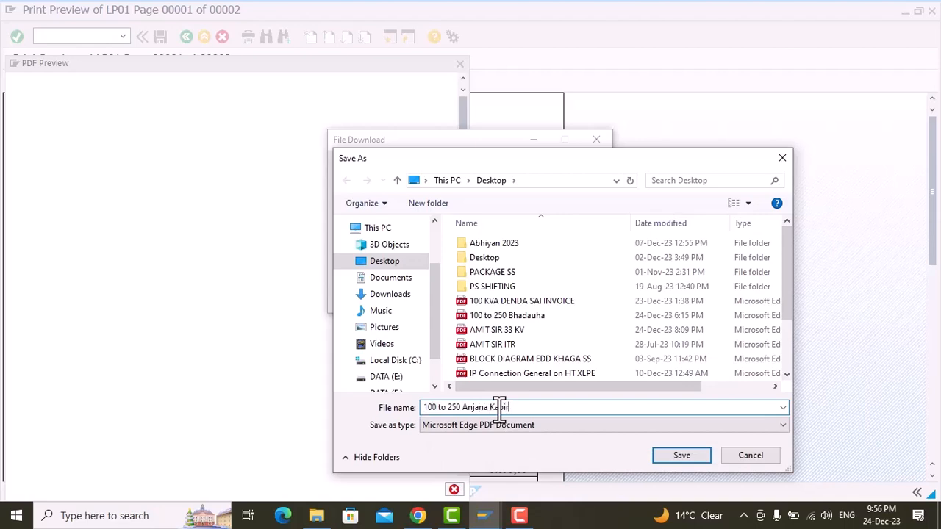
{"action": "key", "text": "Return"}
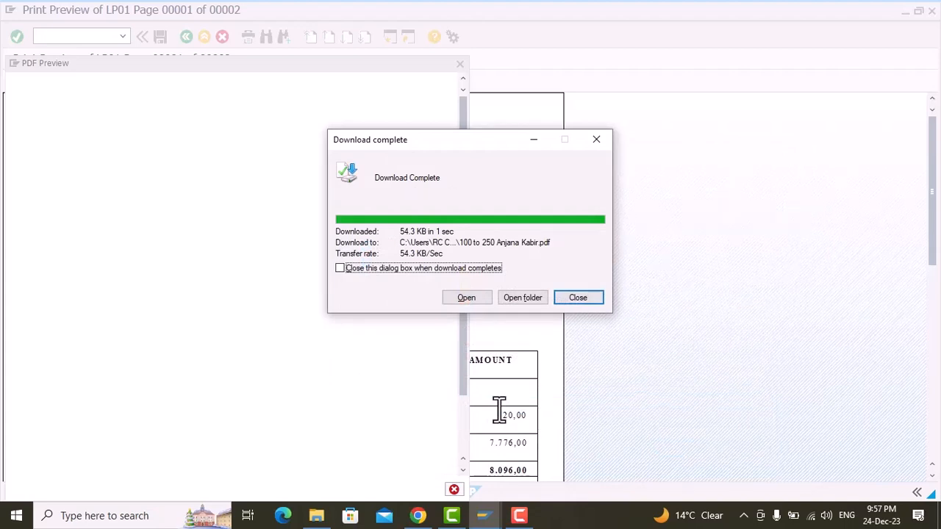
{"action": "left_click", "coordinate": [570, 300]}
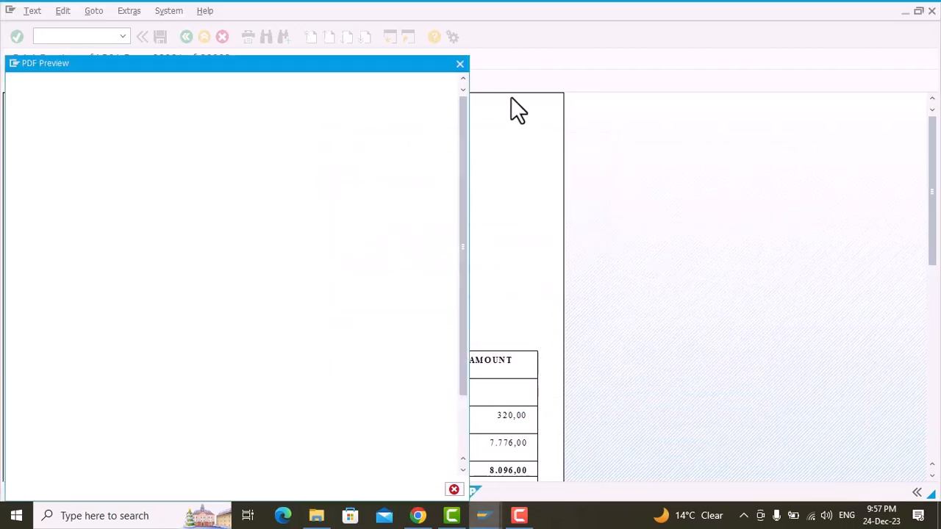
{"action": "left_click", "coordinate": [459, 65]}
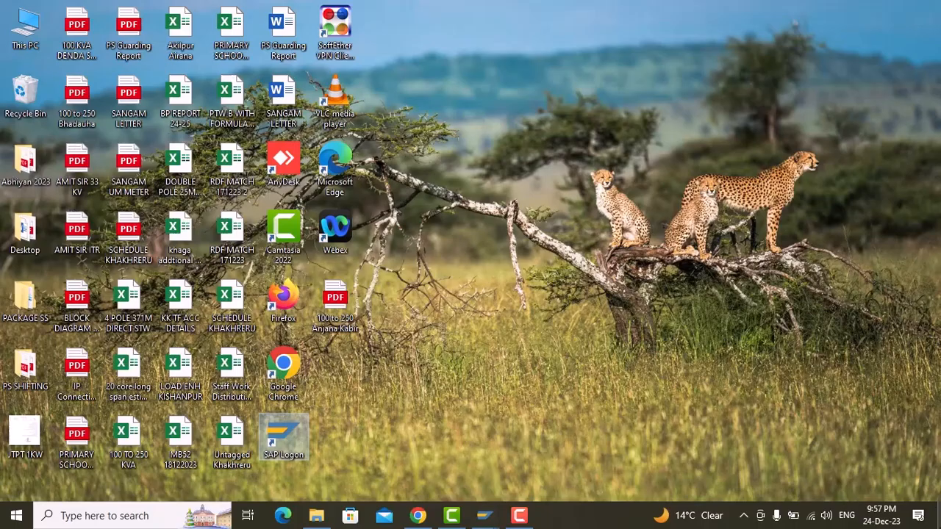
Step: Open the saved PDF from the desktop, review the cost items and approval details on both pages, and return to the SAP project list
{"action": "right_click", "coordinate": [539, 204]}
{"action": "left_click", "coordinate": [588, 247]}
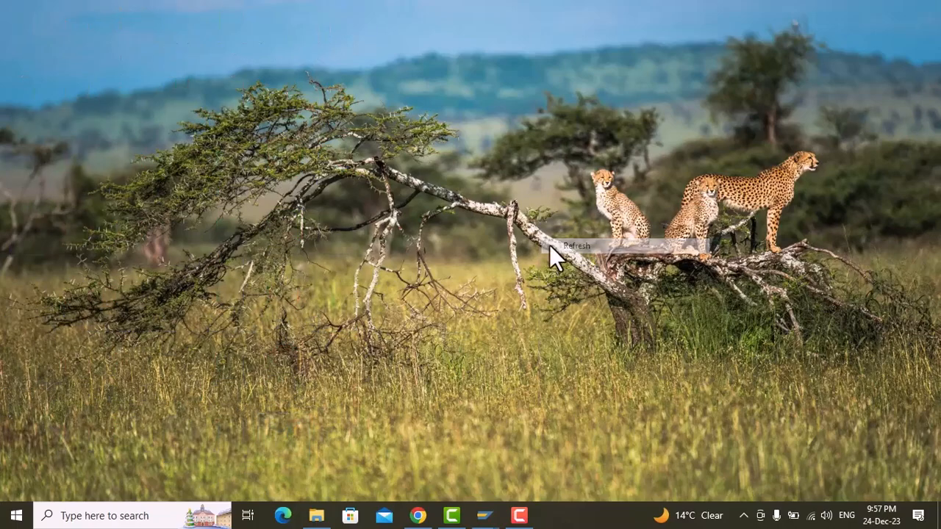
{"action": "double_click", "coordinate": [346, 296]}
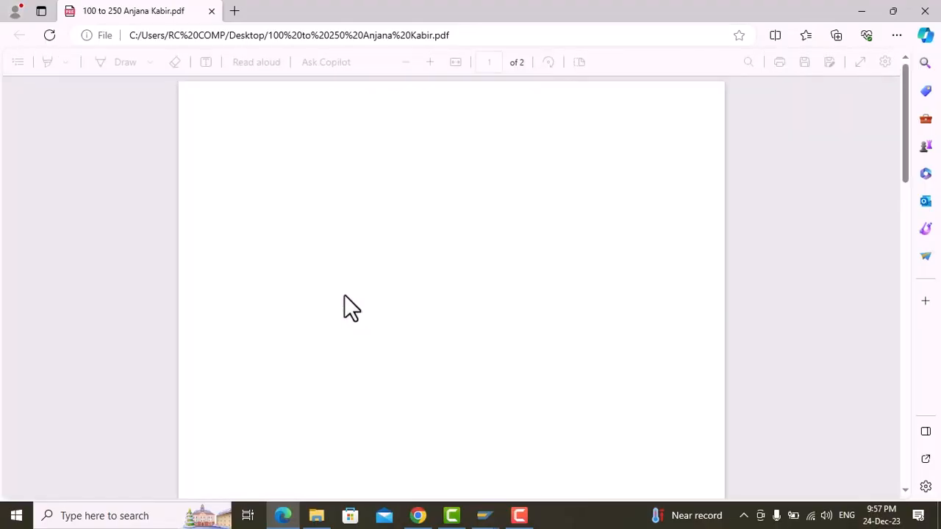
{"action": "scroll", "coordinate": [363, 288], "scroll_direction": "down", "scroll_amount": 10}
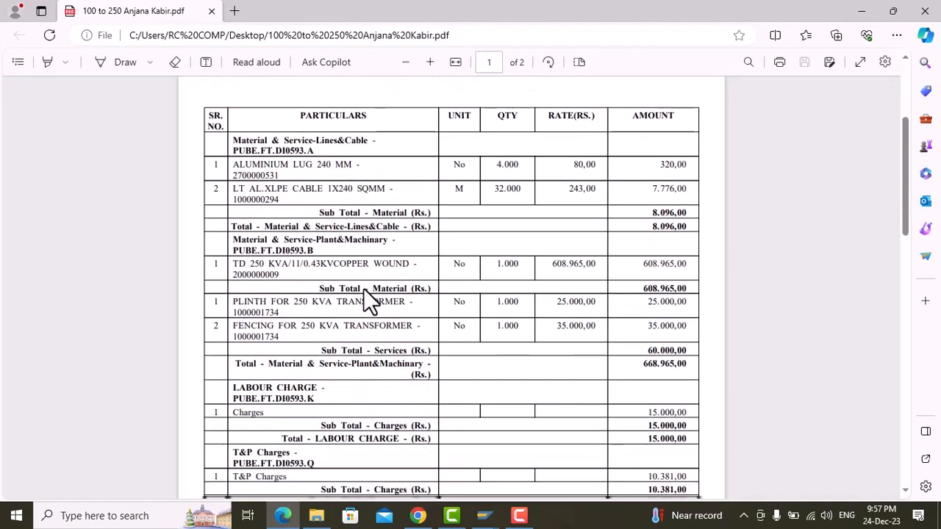
{"action": "scroll", "coordinate": [363, 288], "scroll_direction": "down", "scroll_amount": 10}
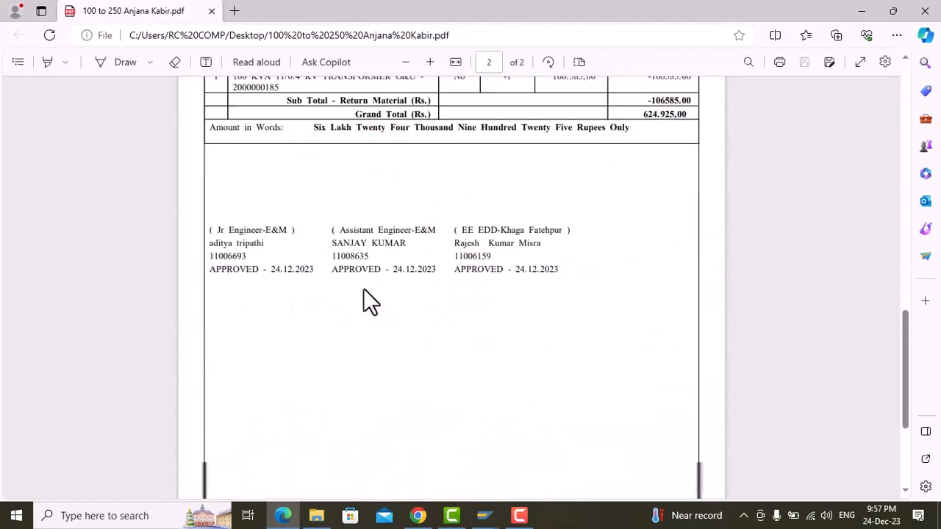
{"action": "scroll", "coordinate": [363, 288], "scroll_direction": "up", "scroll_amount": 3}
{"action": "scroll", "coordinate": [363, 288], "scroll_direction": "up", "scroll_amount": 5}
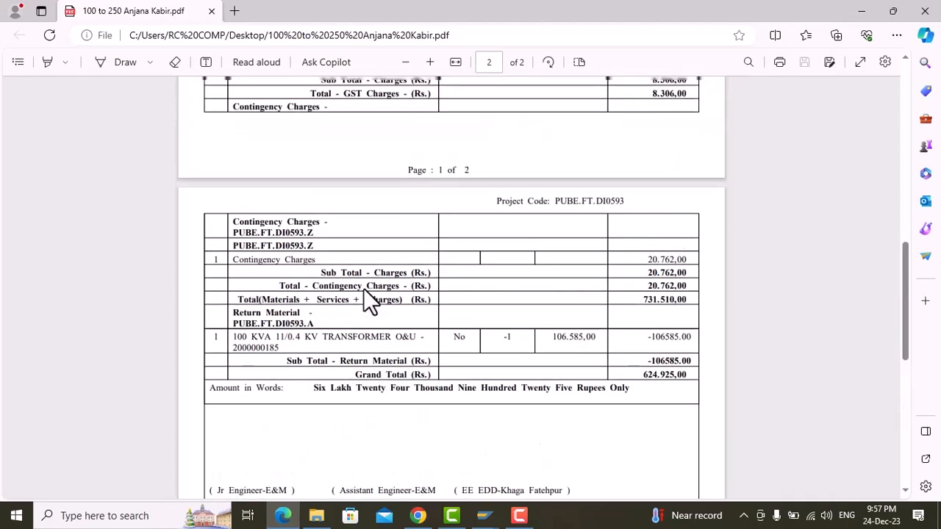
{"action": "scroll", "coordinate": [363, 288], "scroll_direction": "up", "scroll_amount": 10}
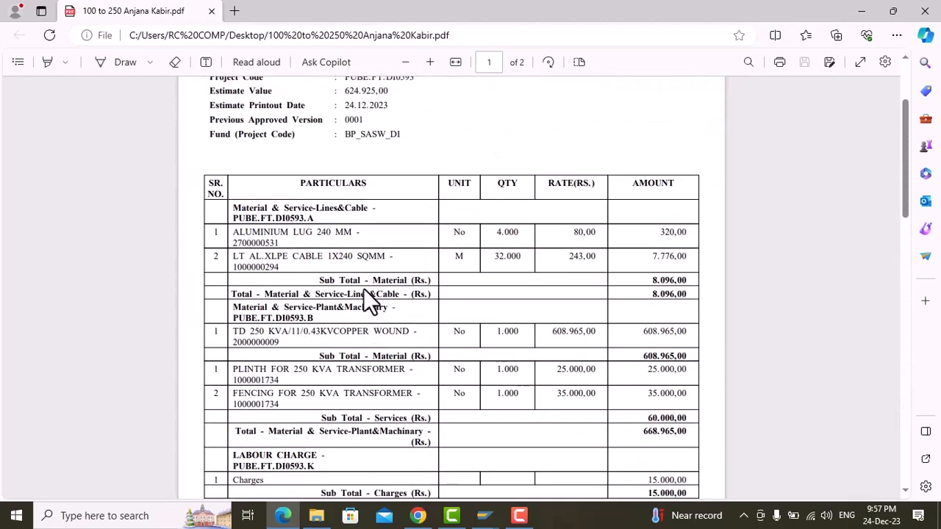
{"action": "left_click", "coordinate": [925, 10]}
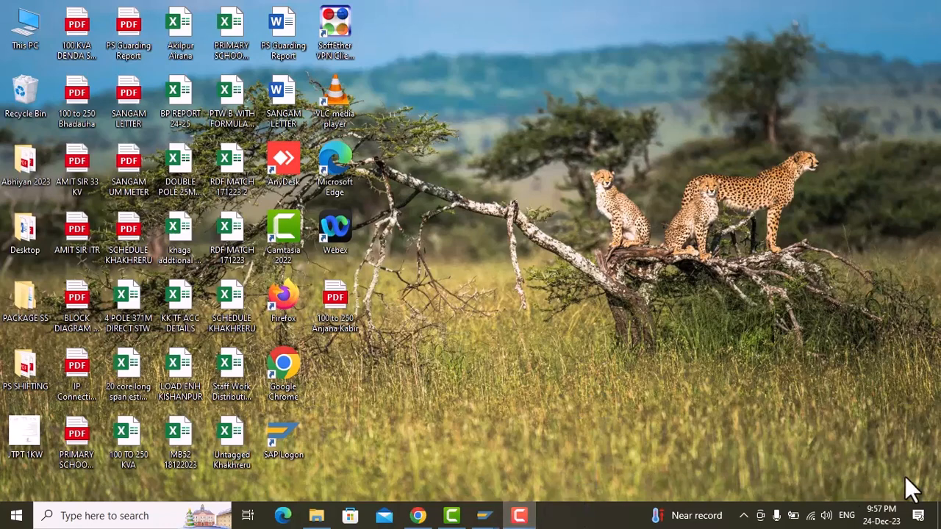
{"action": "mouse_move", "coordinate": [487, 515]}
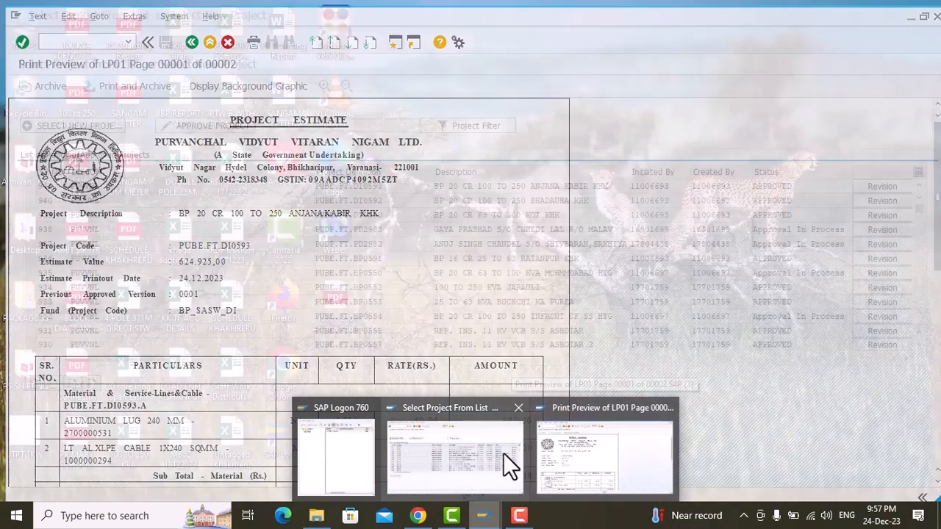
{"action": "left_click", "coordinate": [501, 455]}
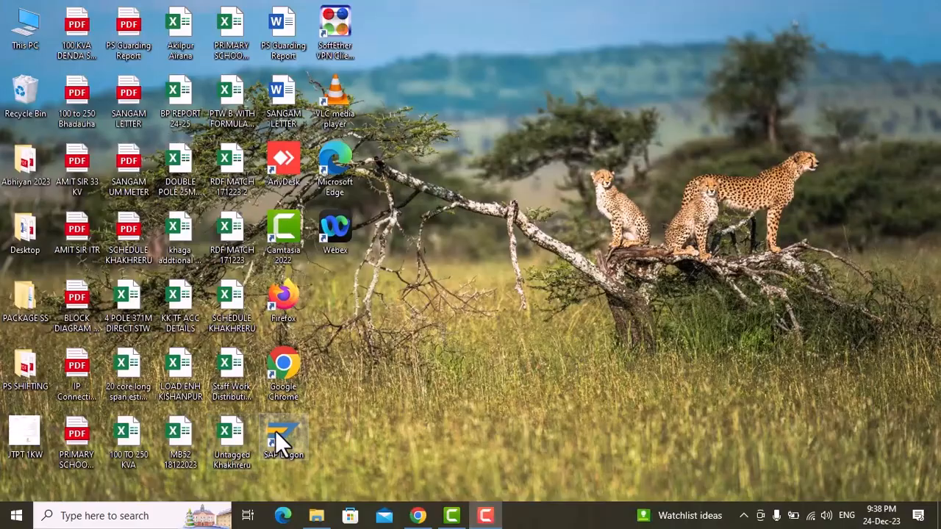
Step: Launch SAP Logon from the desktop
{"action": "double_click", "coordinate": [275, 431]}
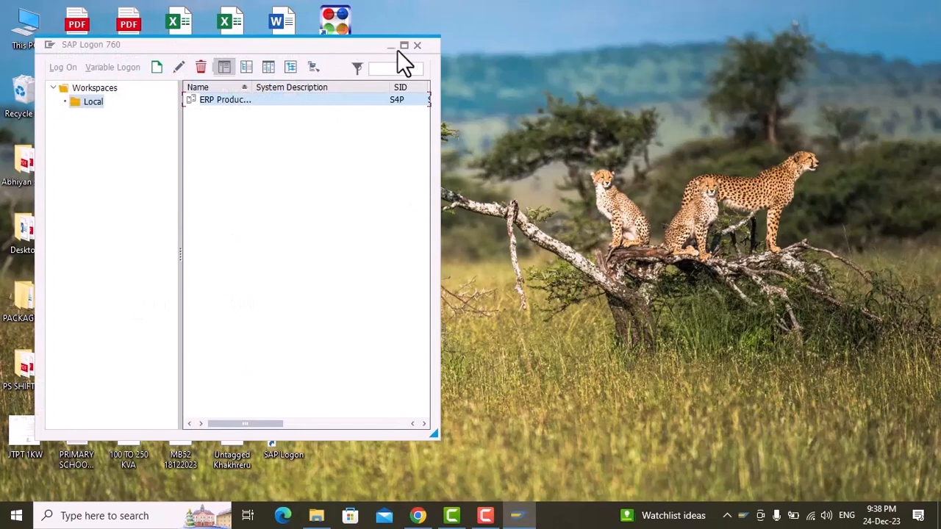
Step: Log on to the ERP Production system on client 300 with the user ID and account password
{"action": "left_click", "coordinate": [401, 46]}
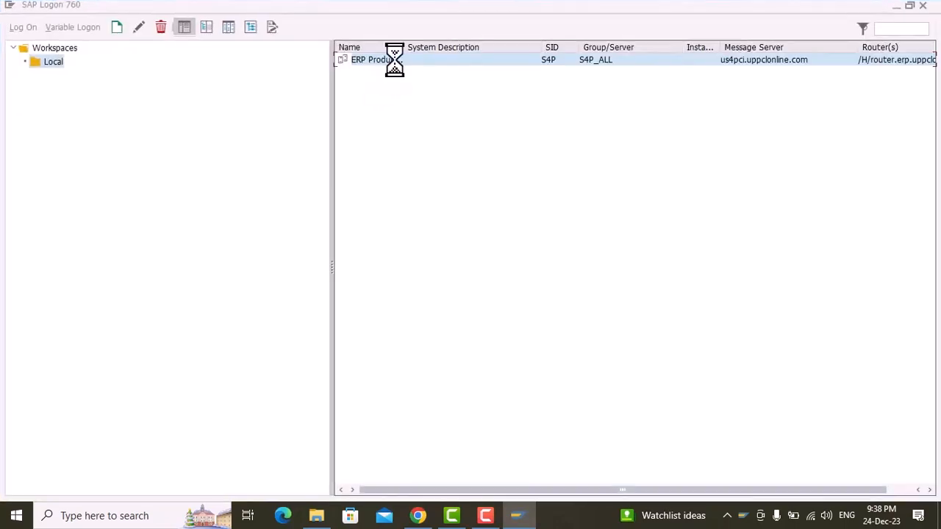
{"action": "type", "text": "11006693"}
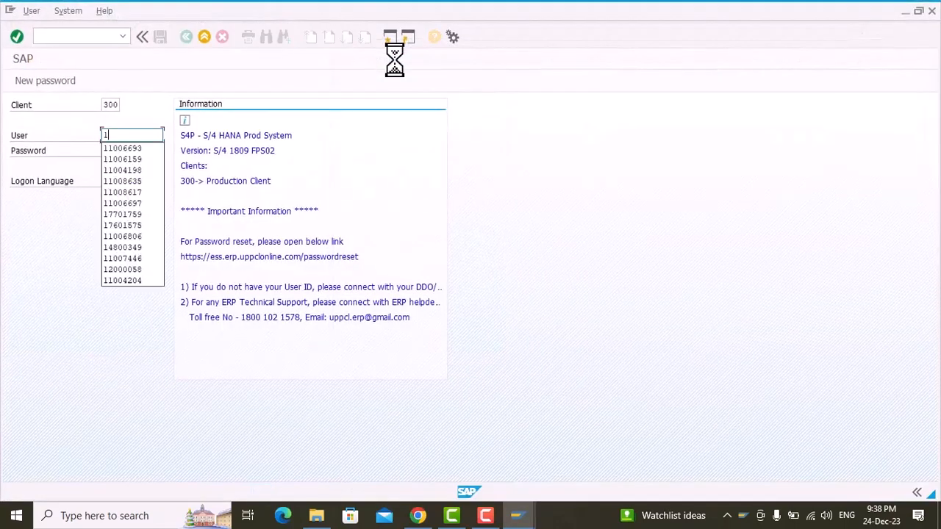
{"action": "key", "text": "Down"}
{"action": "key", "text": "Return"}
{"action": "key", "text": "Tab"}
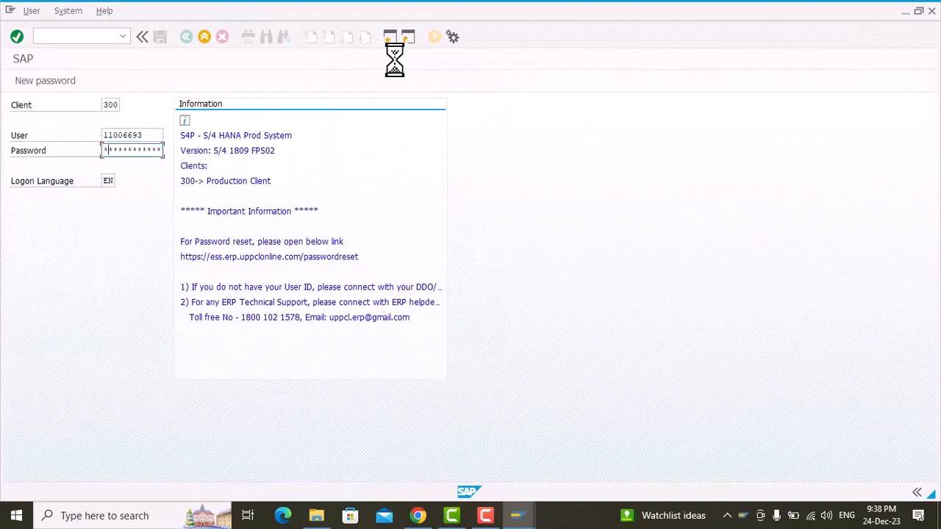
{"action": "type", "text": "*******"}
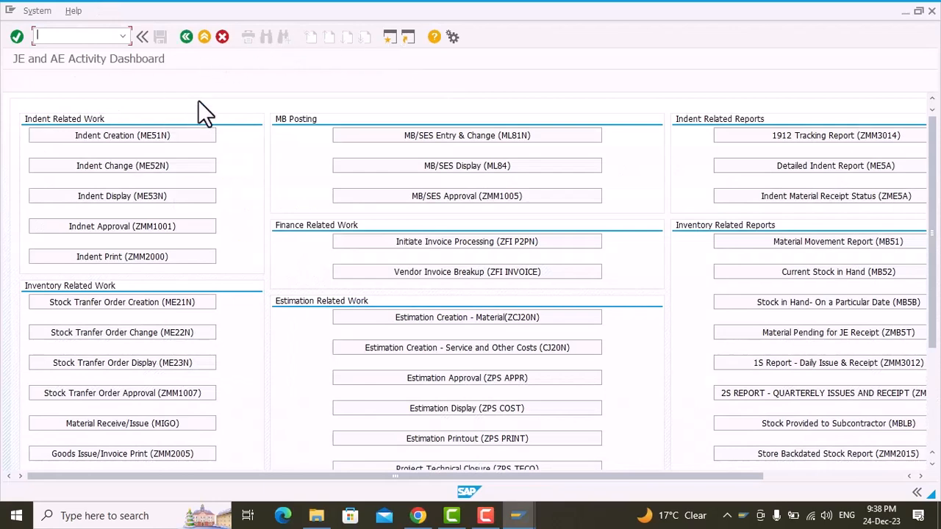
Step: Open project PUBE.FT.DI0593 with transaction cj20n, expand its whole structure, and view the purchasing data of ALUMINIUM LUG 240 MM
{"action": "left_click", "coordinate": [186, 36]}
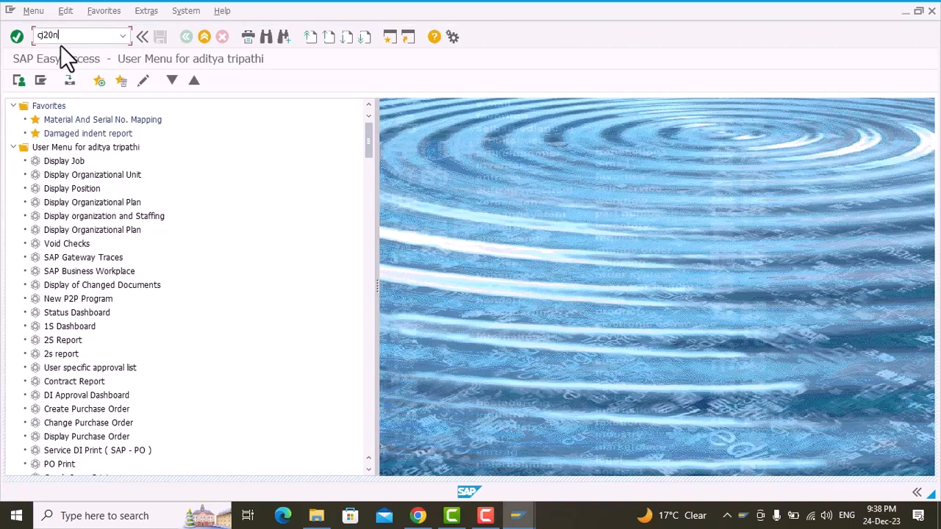
{"action": "key", "text": "Return"}
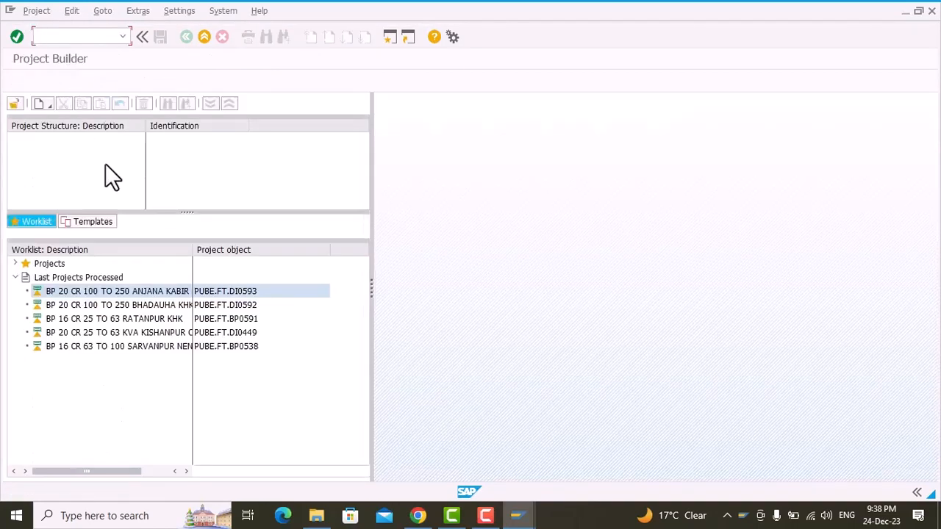
{"action": "double_click", "coordinate": [131, 290]}
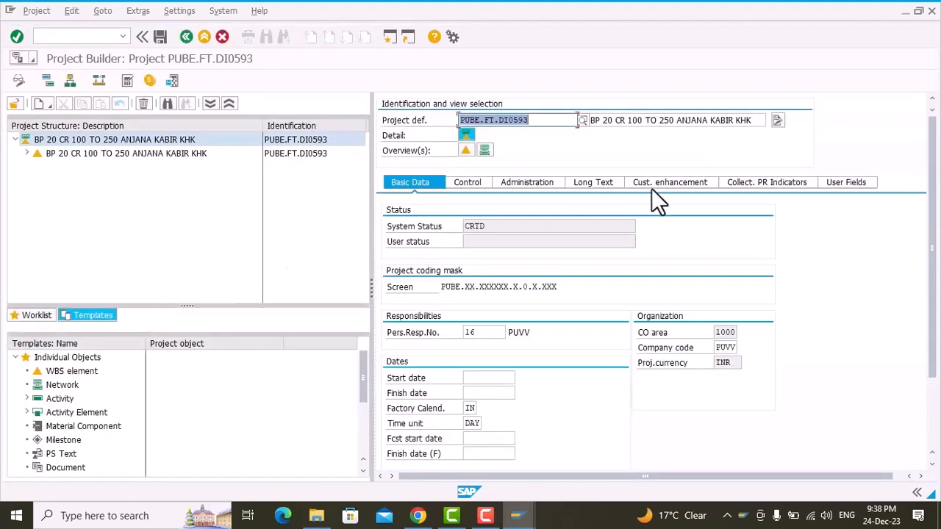
{"action": "left_click", "coordinate": [207, 102]}
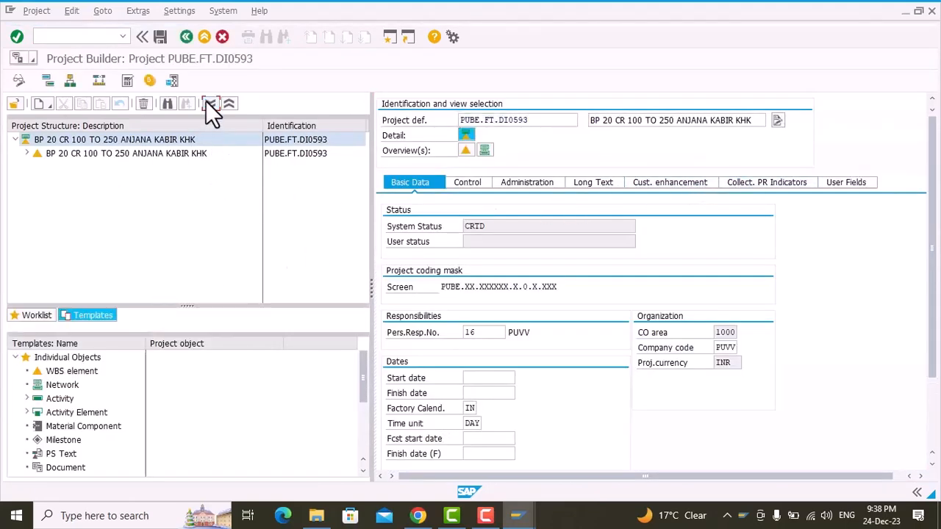
{"action": "left_click", "coordinate": [107, 224]}
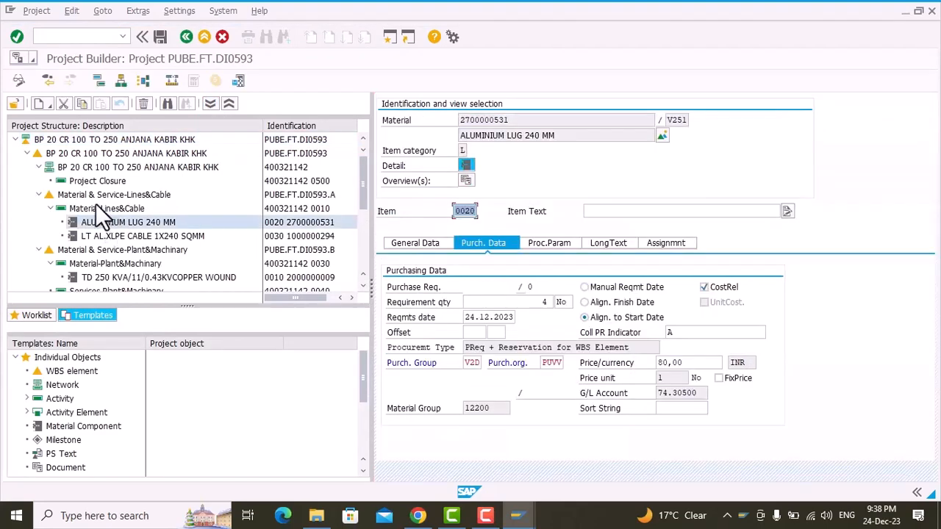
Step: Set the status of the WBS element Material & Service-Lines&Cable to Release
{"action": "left_click", "coordinate": [90, 195]}
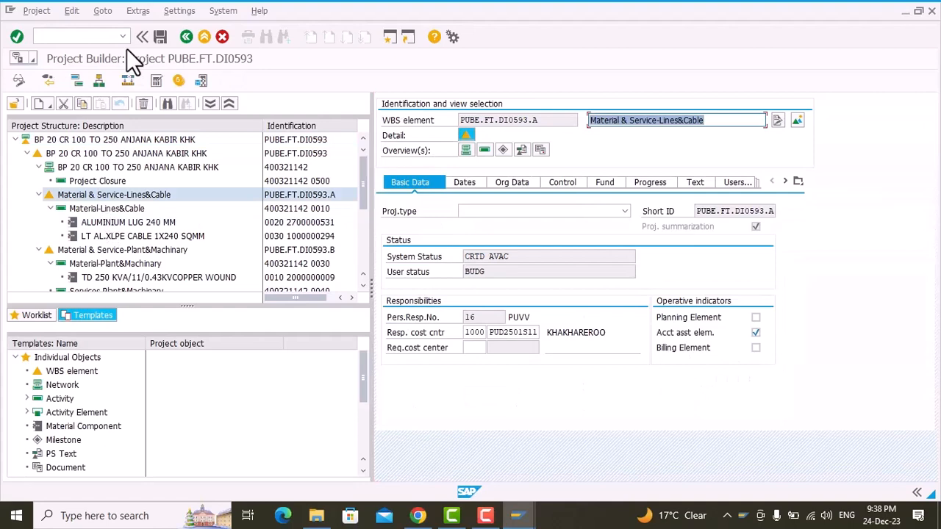
{"action": "left_click", "coordinate": [72, 11]}
{"action": "mouse_move", "coordinate": [151, 47]}
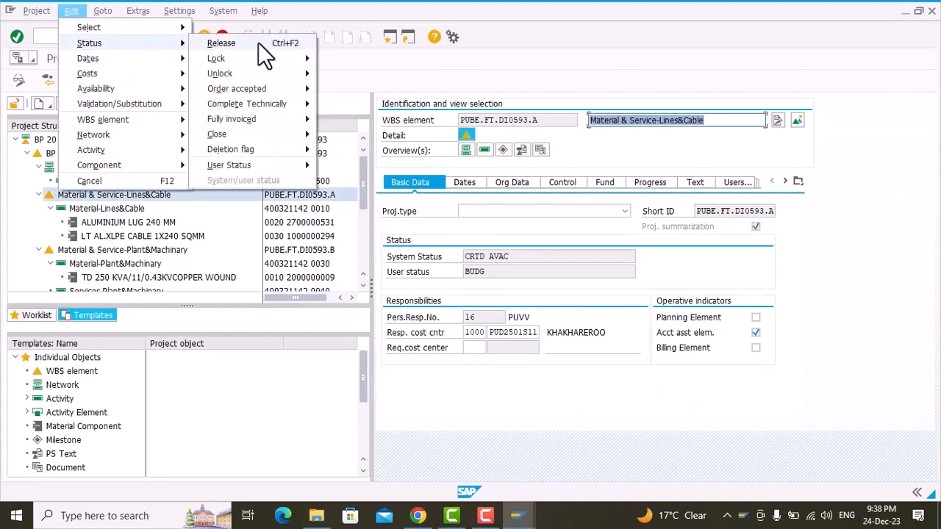
{"action": "left_click", "coordinate": [258, 43]}
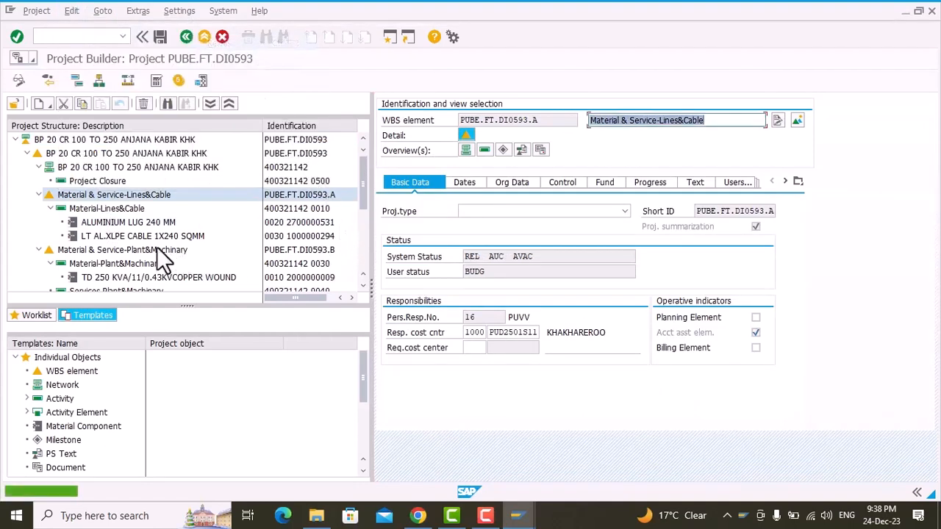
Step: Set the status of the WBS element Material & Service-Plant&Machinery to Release and acknowledge the authorization messages
{"action": "left_click", "coordinate": [96, 249]}
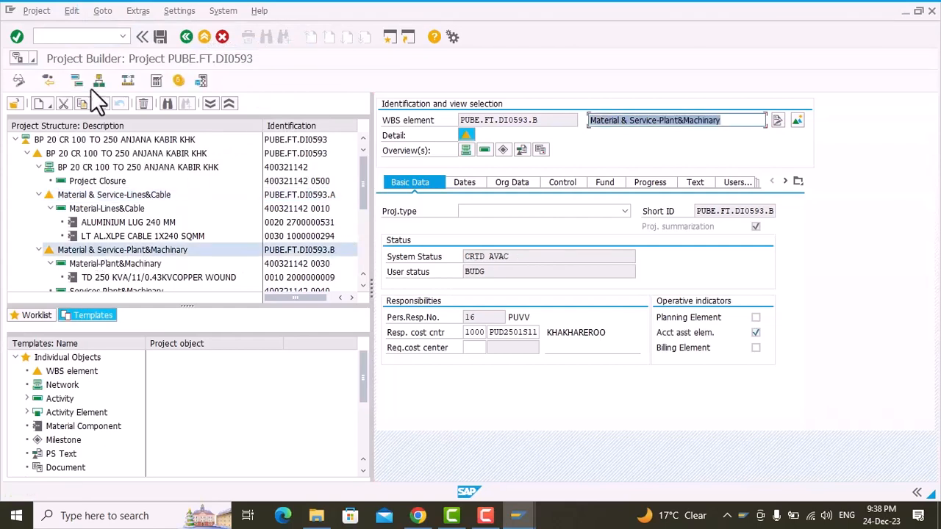
{"action": "left_click", "coordinate": [72, 11]}
{"action": "mouse_move", "coordinate": [114, 46]}
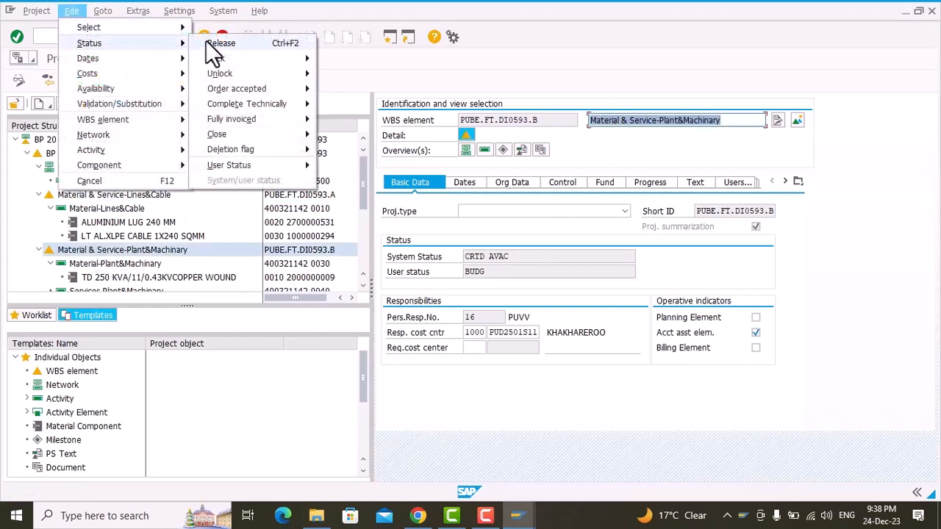
{"action": "left_click", "coordinate": [206, 41]}
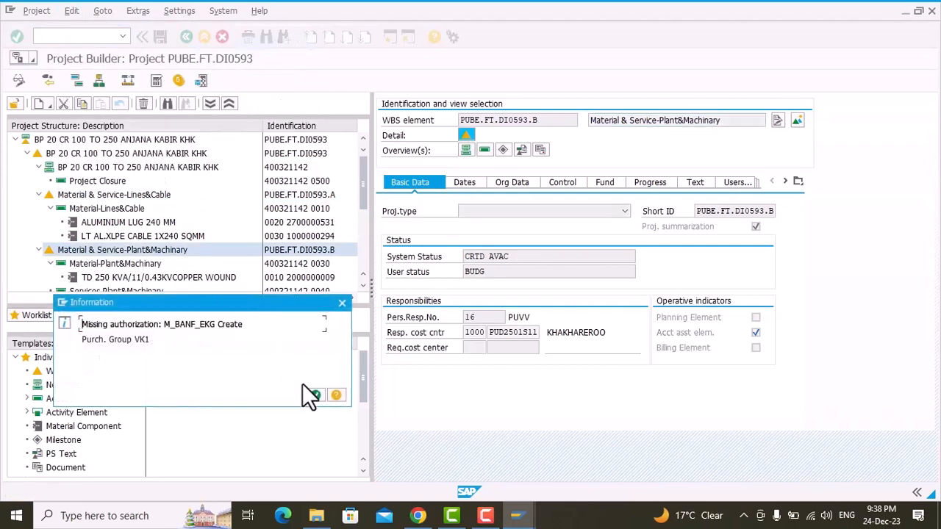
{"action": "left_click", "coordinate": [311, 393]}
{"action": "left_click", "coordinate": [311, 393]}
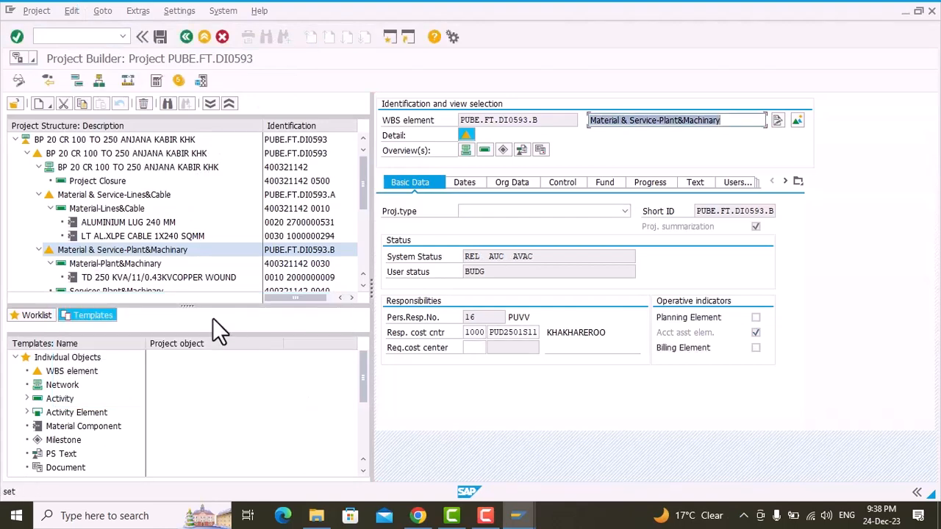
Step: Save the project, acknowledging the material price notice and choosing to save despite the commitment check warning
{"action": "scroll", "coordinate": [104, 227], "scroll_direction": "down", "scroll_amount": 5}
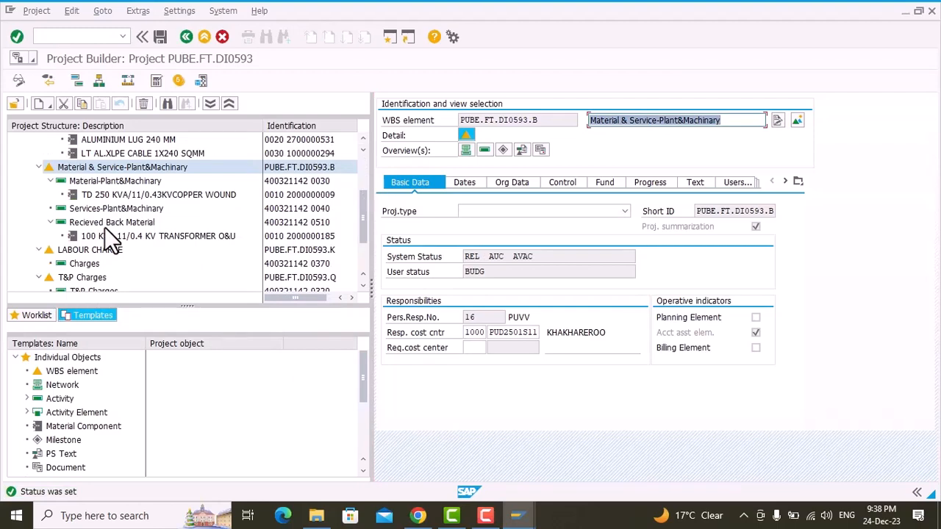
{"action": "scroll", "coordinate": [105, 227], "scroll_direction": "down", "scroll_amount": 5}
{"action": "scroll", "coordinate": [105, 227], "scroll_direction": "up", "scroll_amount": 11}
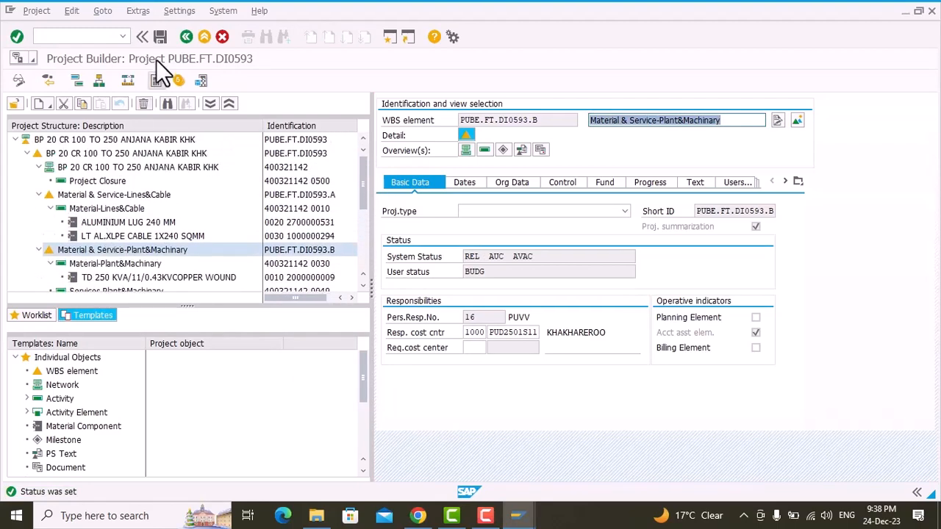
{"action": "left_click", "coordinate": [160, 36]}
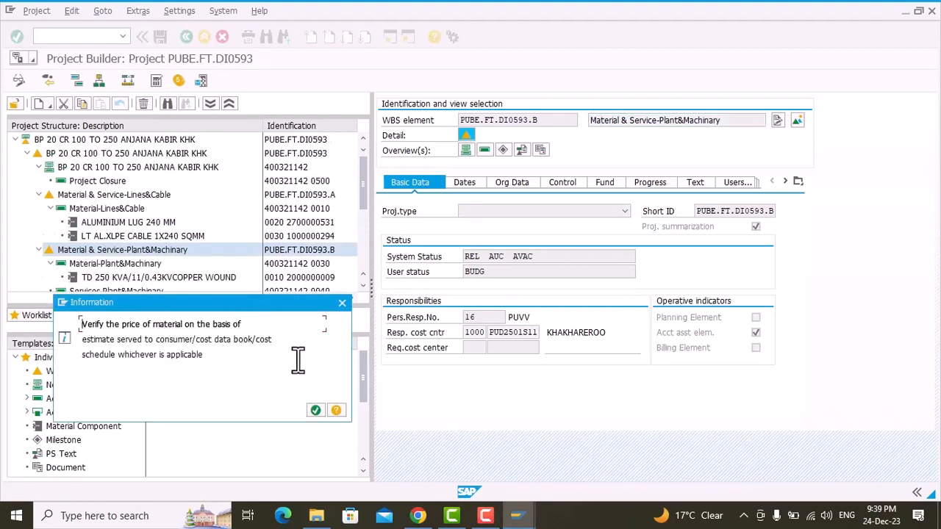
{"action": "left_click", "coordinate": [316, 412]}
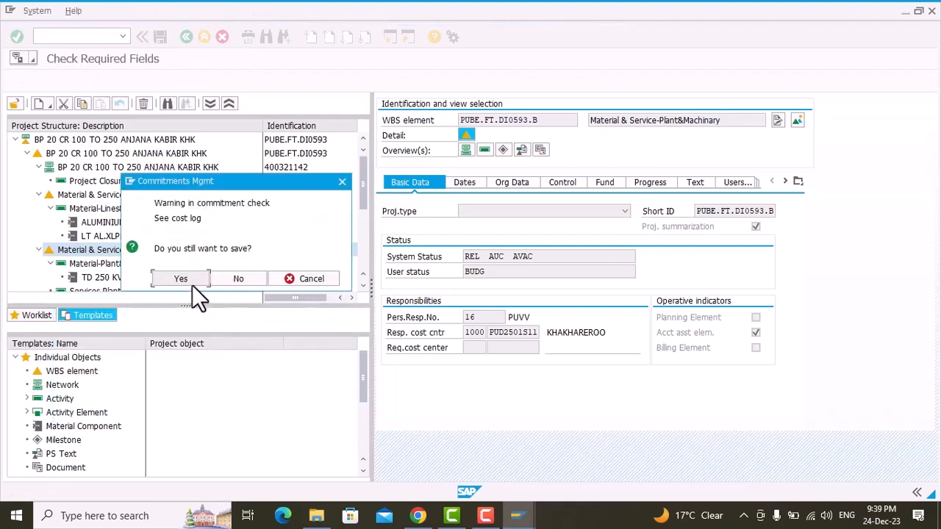
{"action": "left_click", "coordinate": [188, 279]}
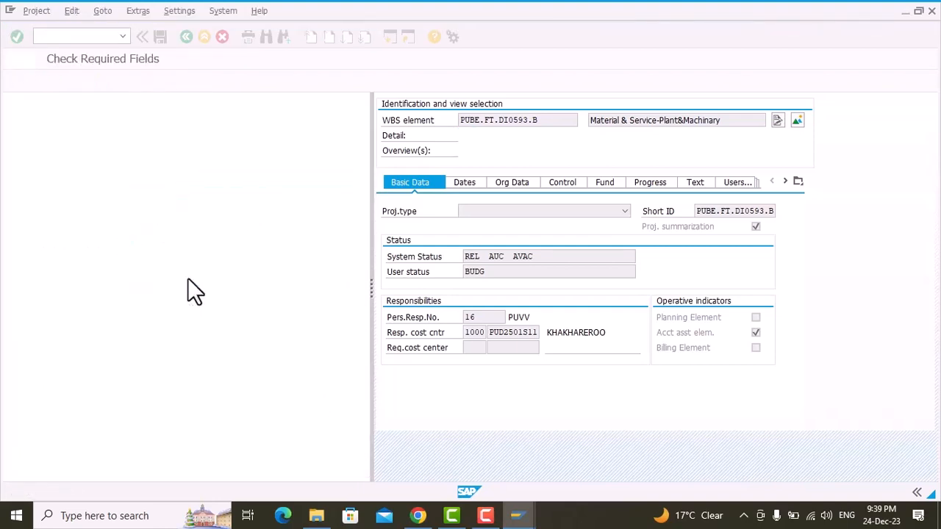
Step: Reopen project PUBE.FT.DI0593, copy the purchase requisition number from ALUMINIUM LUG 240 MM, and leave Project Builder
{"action": "double_click", "coordinate": [148, 289]}
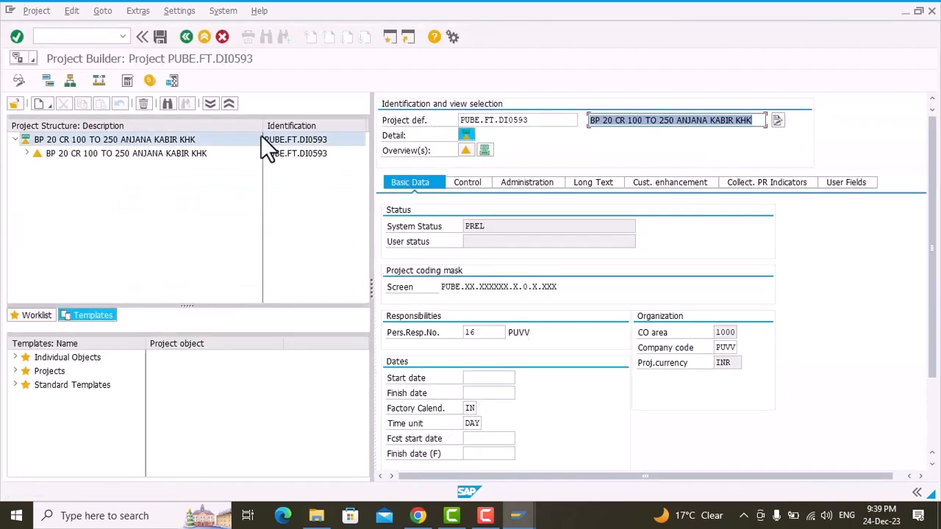
{"action": "left_click", "coordinate": [208, 104]}
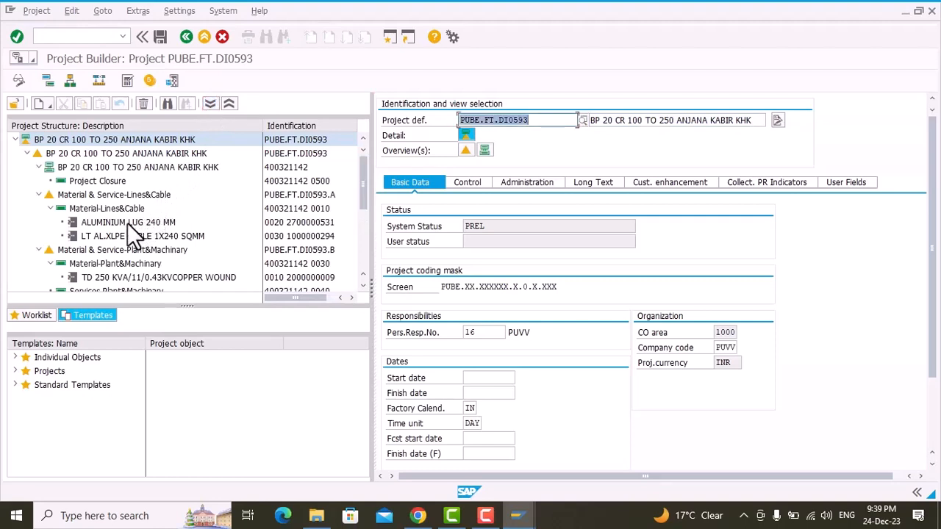
{"action": "left_click", "coordinate": [126, 223]}
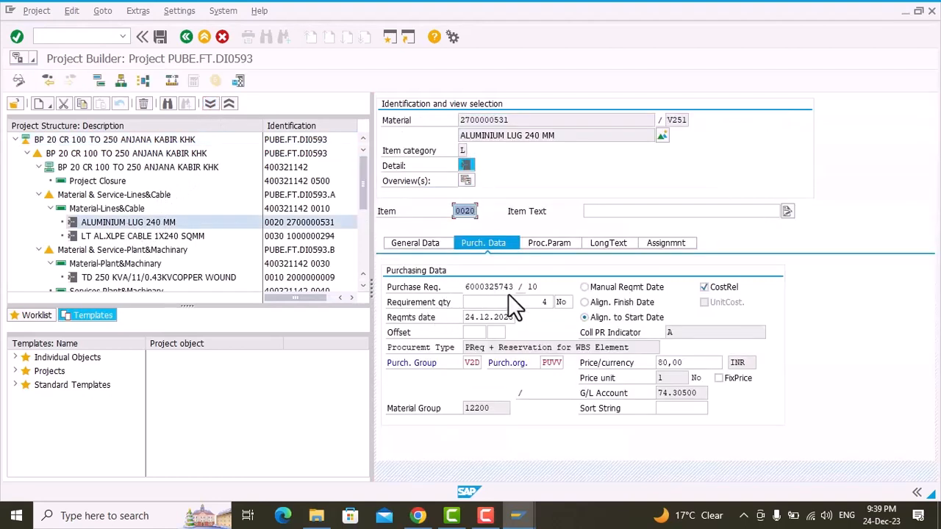
{"action": "left_click", "coordinate": [469, 288]}
{"action": "left_click", "coordinate": [468, 288]}
{"action": "key", "text": "F3"}
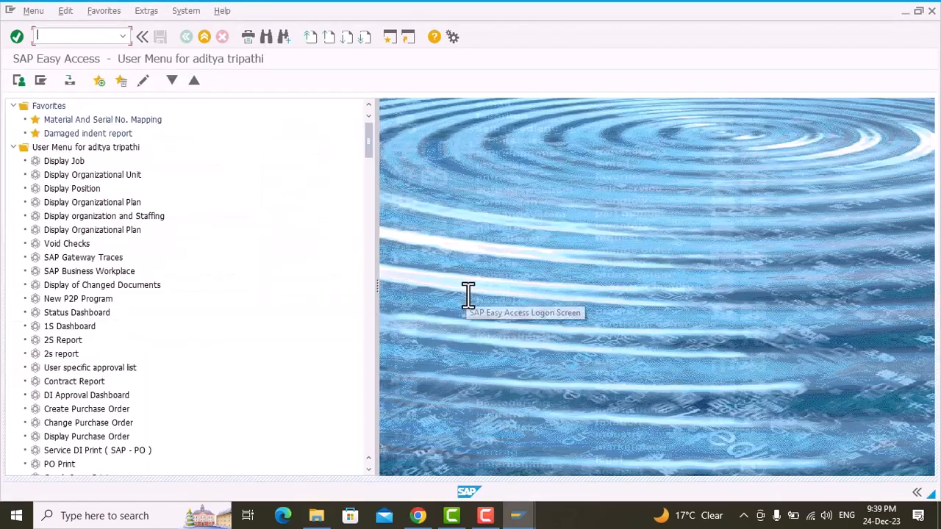
Step: Start a new purchase requisition with transaction me51n and keep the document overview shown
{"action": "type", "text": "me51n"}
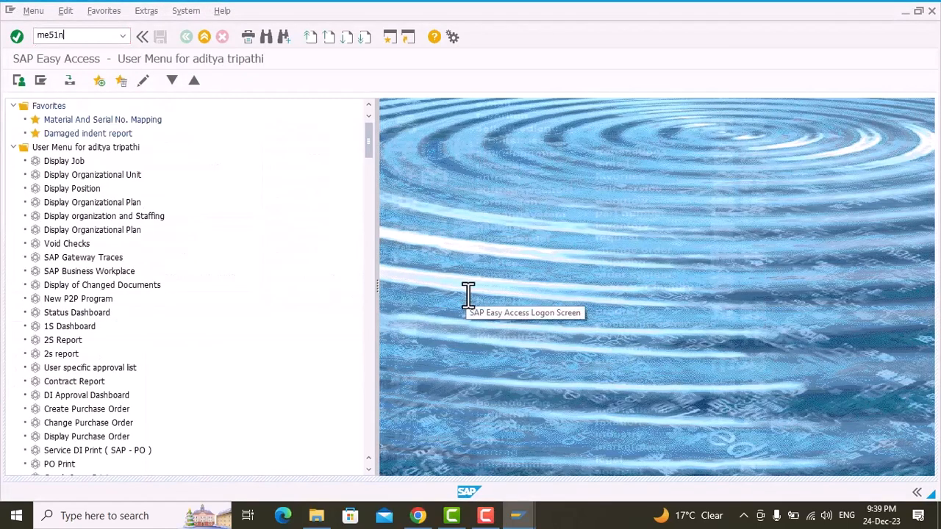
{"action": "key", "text": "Return"}
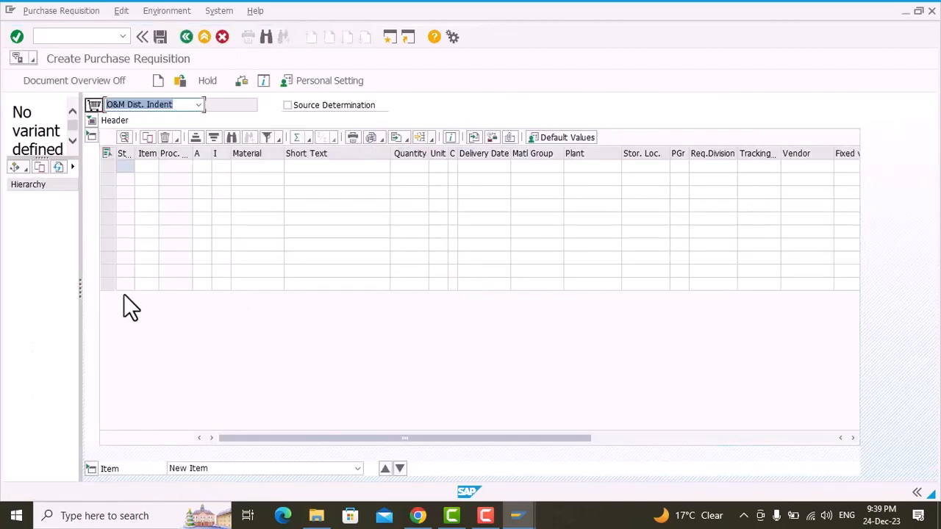
{"action": "left_click", "coordinate": [52, 85]}
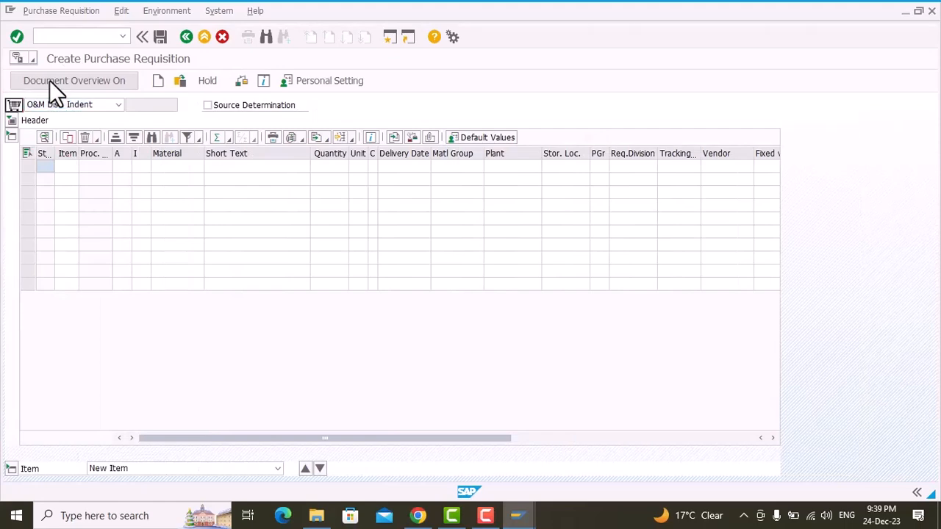
{"action": "left_click", "coordinate": [49, 81]}
Step: Find the project's purchase requisition by its number in the document overview and adopt its items into the new requisition
{"action": "left_click", "coordinate": [23, 168]}
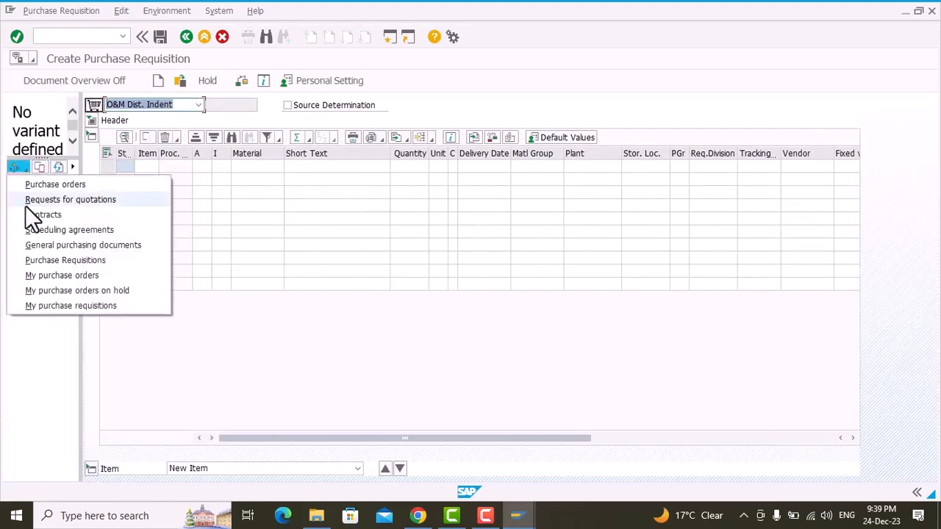
{"action": "left_click", "coordinate": [43, 261]}
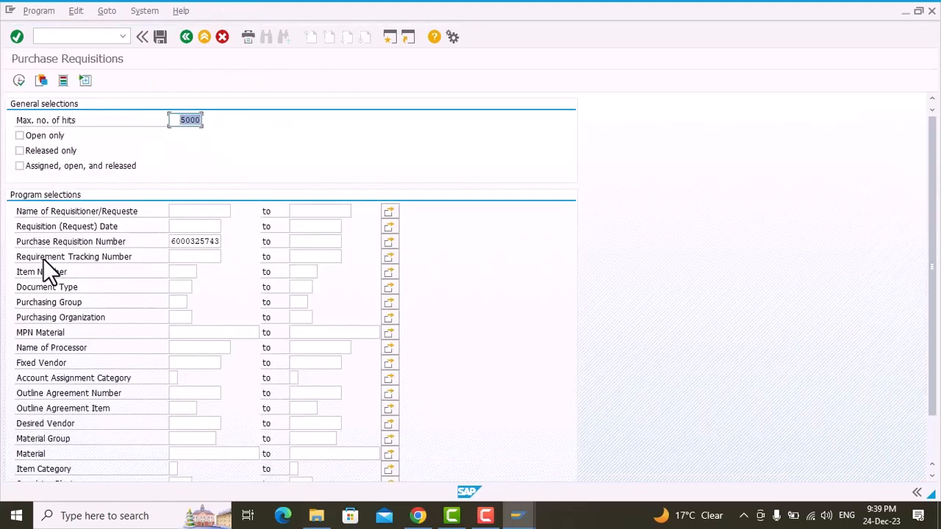
{"action": "left_click", "coordinate": [19, 81]}
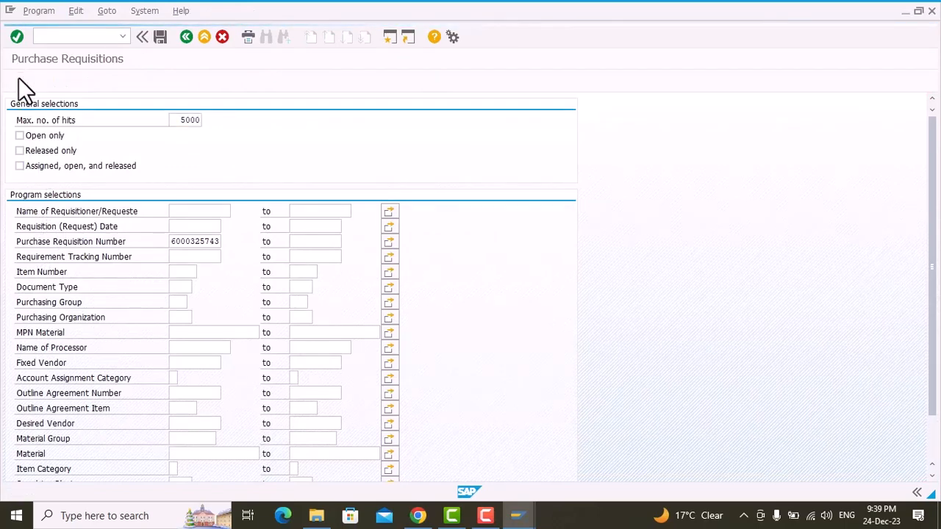
{"action": "left_click", "coordinate": [44, 198]}
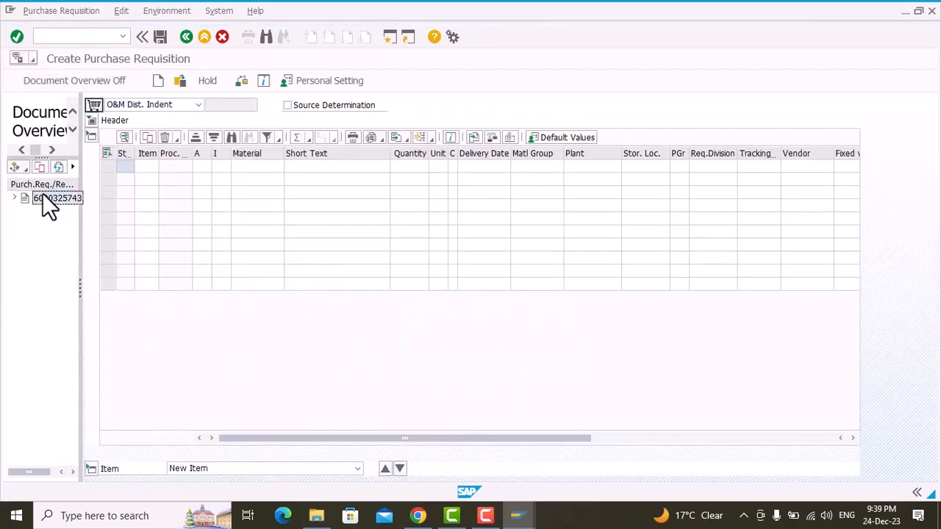
{"action": "left_click", "coordinate": [41, 167]}
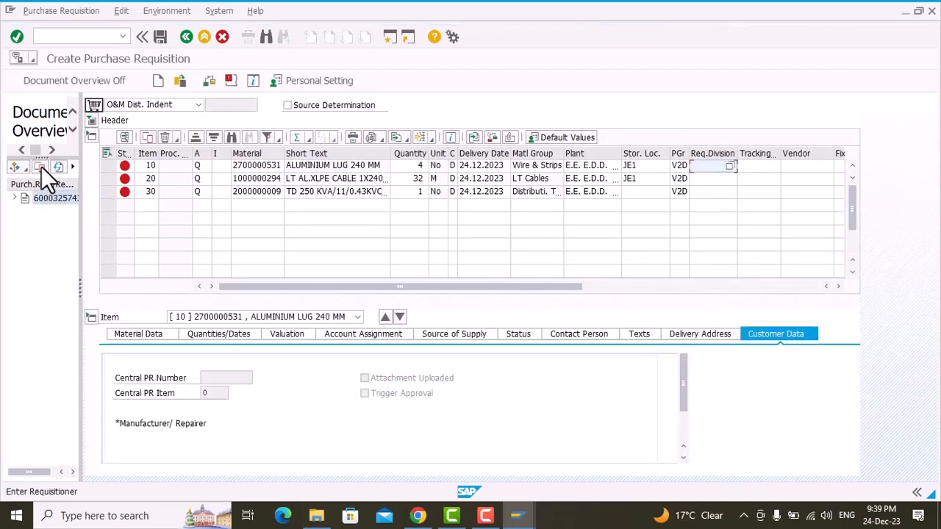
Step: Hide the document overview and change the requisition's document type to BP Indent
{"action": "left_click", "coordinate": [34, 77]}
{"action": "left_click", "coordinate": [114, 106]}
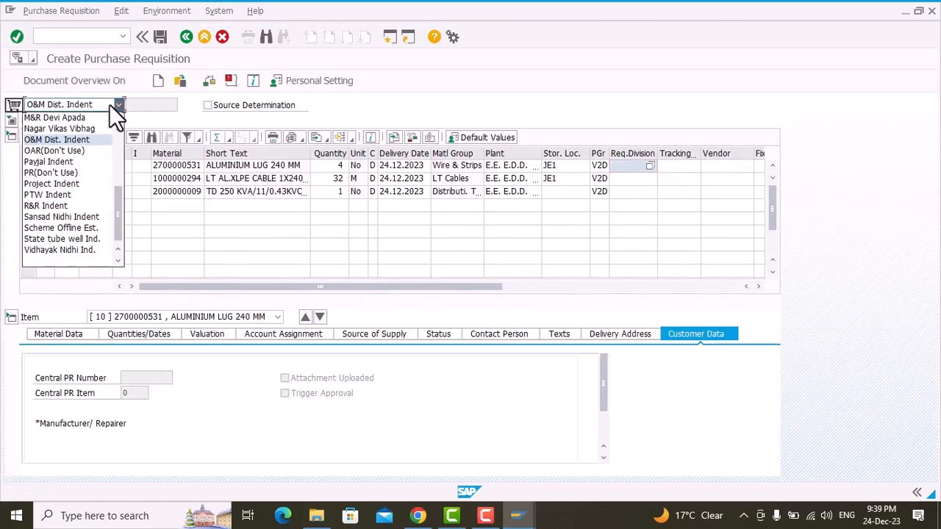
{"action": "scroll", "coordinate": [67, 203], "scroll_direction": "up", "scroll_amount": 3}
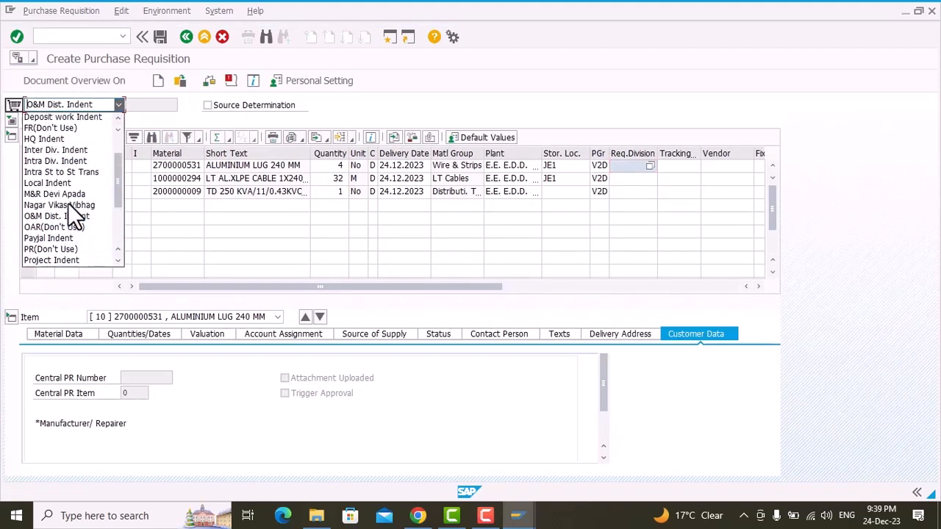
{"action": "scroll", "coordinate": [52, 133], "scroll_direction": "up", "scroll_amount": 2}
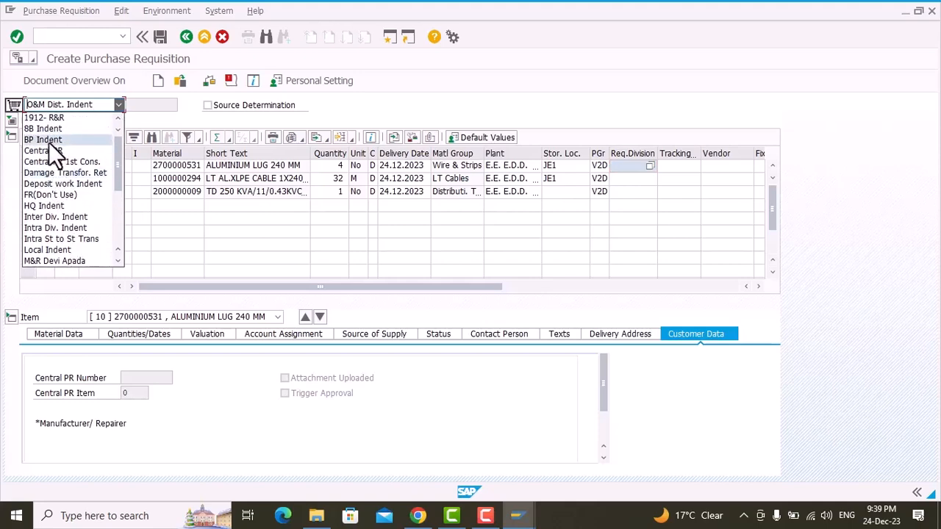
{"action": "left_click", "coordinate": [36, 140]}
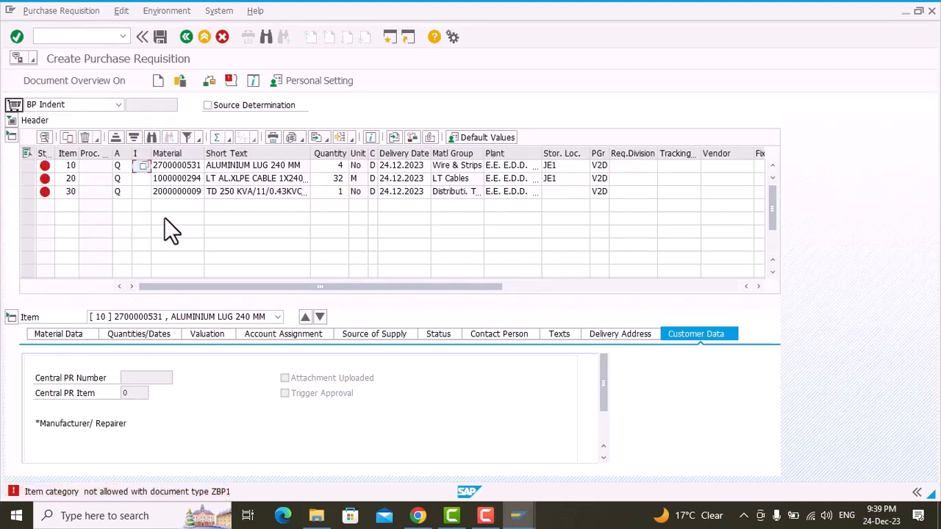
Step: Set the item category to U for requisition items 10, 20 and 30
{"action": "type", "text": "U"}
{"action": "key", "text": "Down"}
{"action": "type", "text": "U"}
{"action": "key", "text": "Down"}
{"action": "type", "text": "U"}
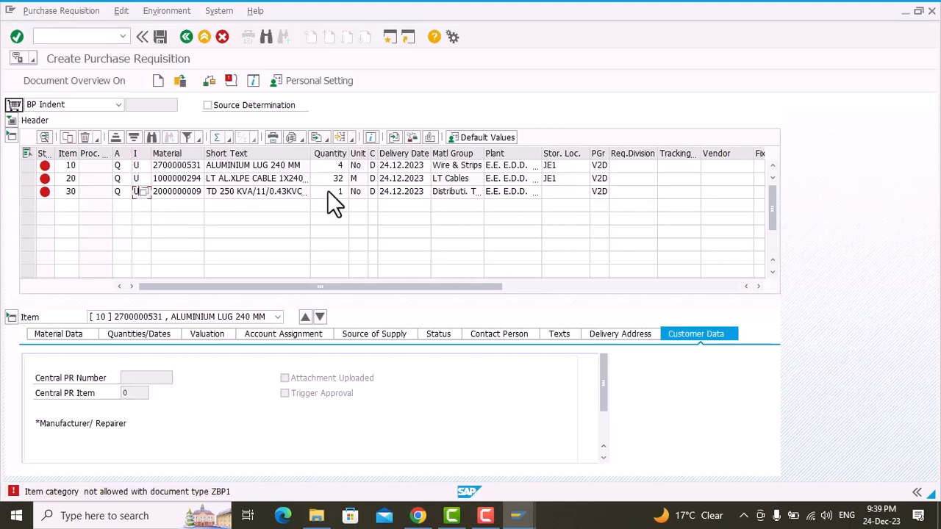
Step: Set the storage location to JE12 for all three requisition items
{"action": "left_click", "coordinate": [561, 165]}
{"action": "type", "text": "2"}
{"action": "key", "text": "Down"}
{"action": "type", "text": "JE12"}
{"action": "key", "text": "Down"}
{"action": "type", "text": "JE12"}
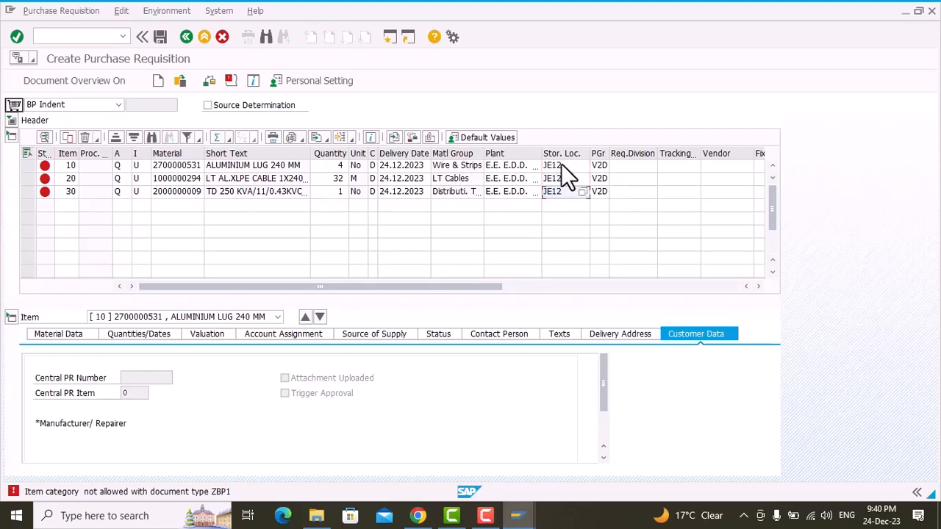
Step: Enter V251 as the requesting division for all three requisition items
{"action": "left_click", "coordinate": [623, 166]}
{"action": "key", "text": "Down"}
{"action": "key", "text": "Return"}
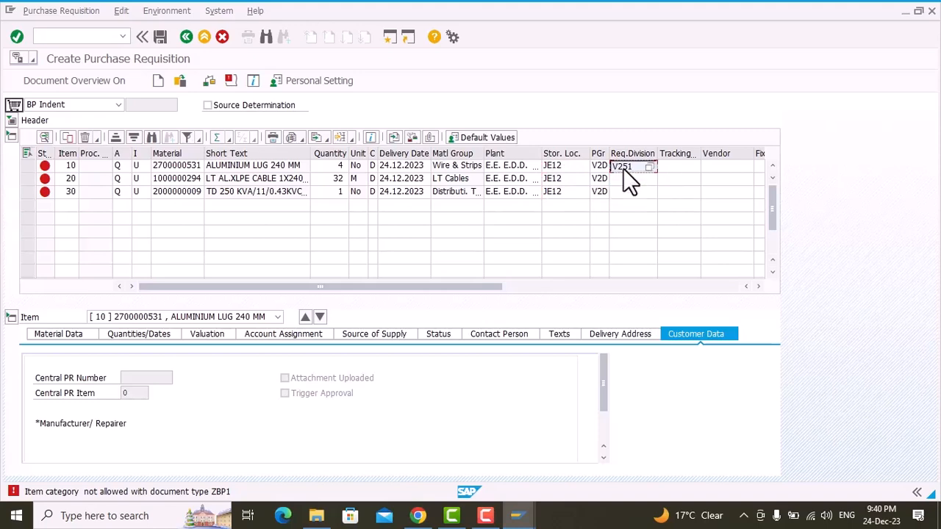
{"action": "key", "text": "Down"}
{"action": "type", "text": "V251"}
{"action": "key", "text": "Down"}
Step: Enter VS2D as the supplying plant (SPlt) for all three items and validate the requisition
{"action": "scroll", "coordinate": [687, 174], "scroll_direction": "right", "scroll_amount": 5}
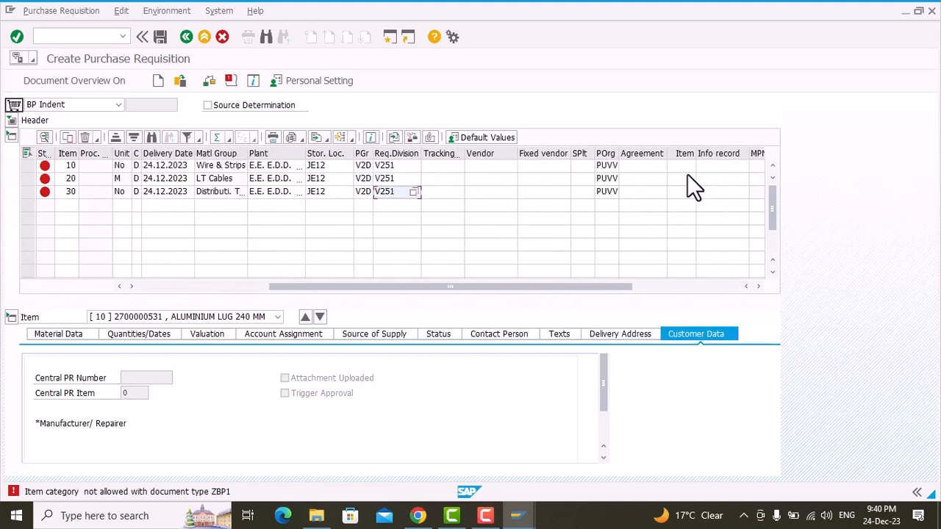
{"action": "left_click", "coordinate": [577, 165]}
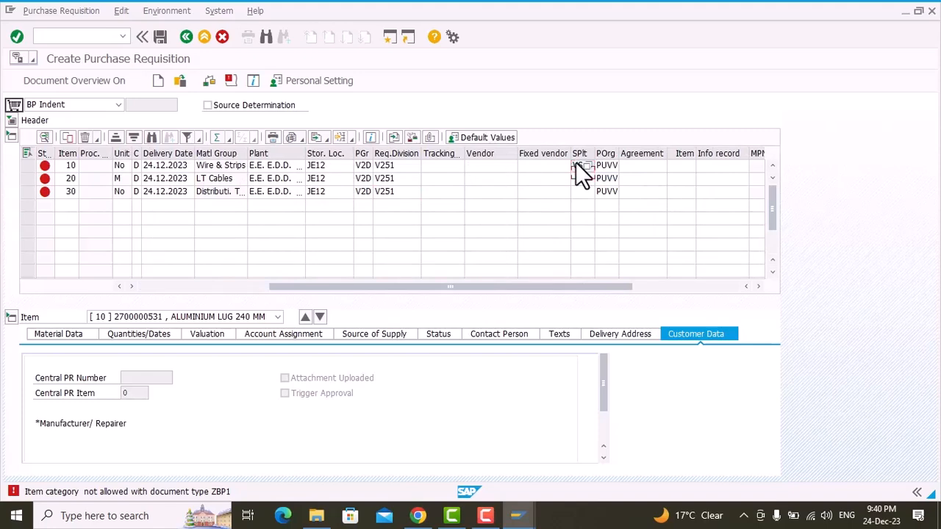
{"action": "key", "text": "Down"}
{"action": "type", "text": "VS2D"}
{"action": "scroll", "coordinate": [621, 206], "scroll_direction": "right", "scroll_amount": 3}
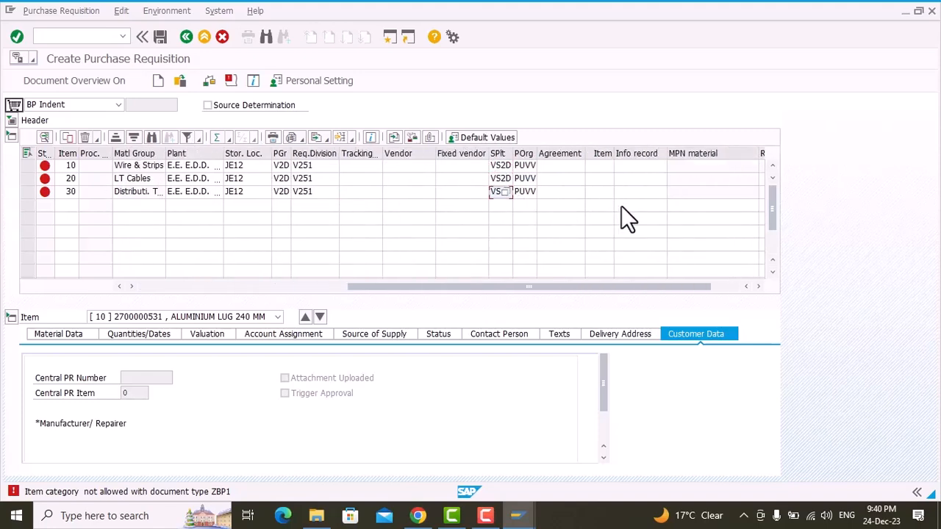
{"action": "scroll", "coordinate": [621, 206], "scroll_direction": "left", "scroll_amount": 4}
{"action": "scroll", "coordinate": [621, 206], "scroll_direction": "left", "scroll_amount": 3}
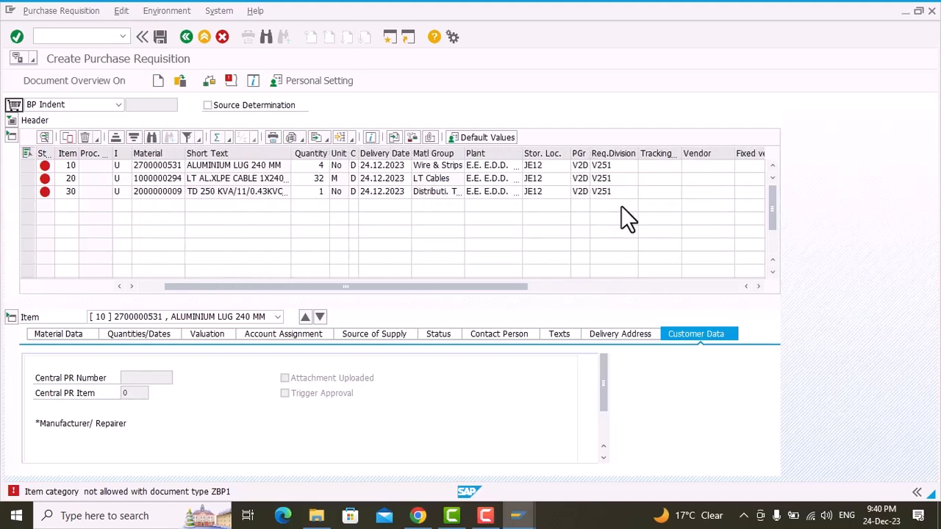
{"action": "scroll", "coordinate": [622, 207], "scroll_direction": "left", "scroll_amount": 1}
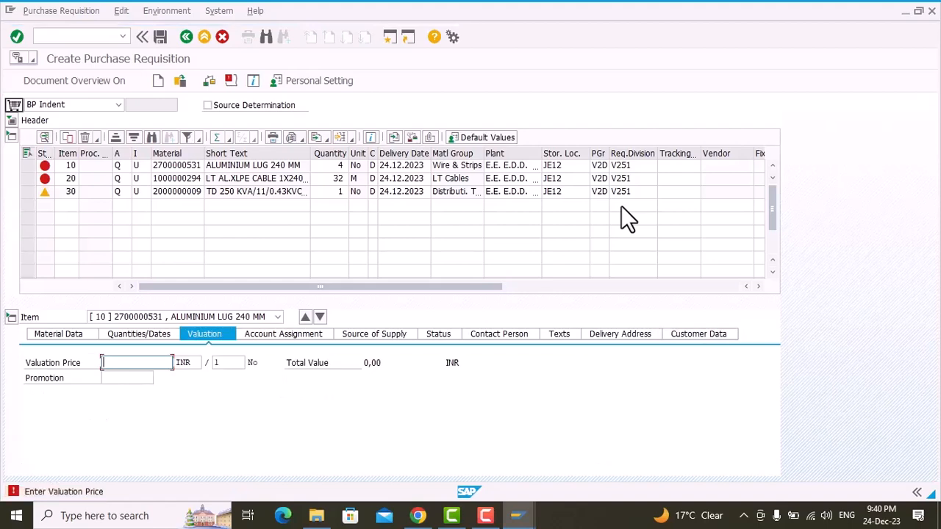
Step: Enter valuation prices of 80 INR for ALUMINIUM LUG 240 MM and 243 INR for the LT AL.XLPE cable
{"action": "type", "text": "50"}
{"action": "key", "text": "BackSpace"}
{"action": "type", "text": "80"}
{"action": "key", "text": "Return"}
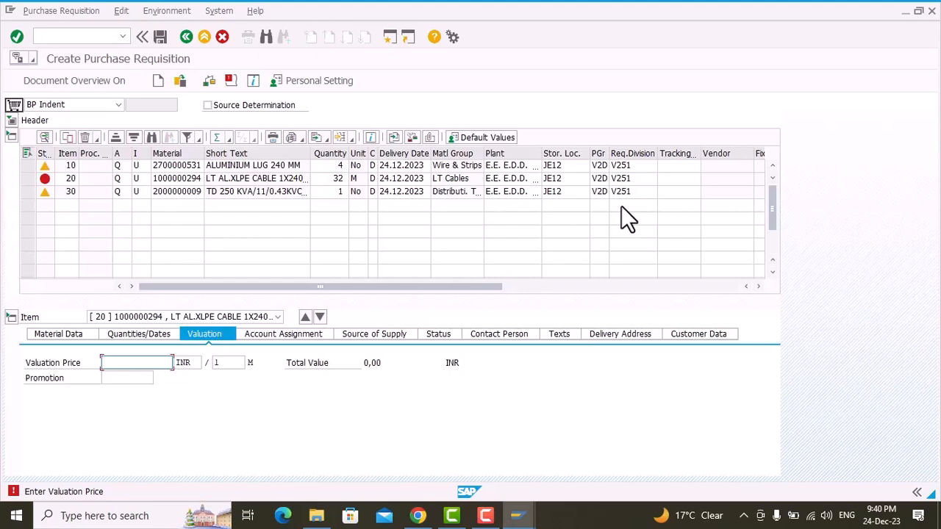
{"action": "type", "text": "243"}
{"action": "key", "text": "Return"}
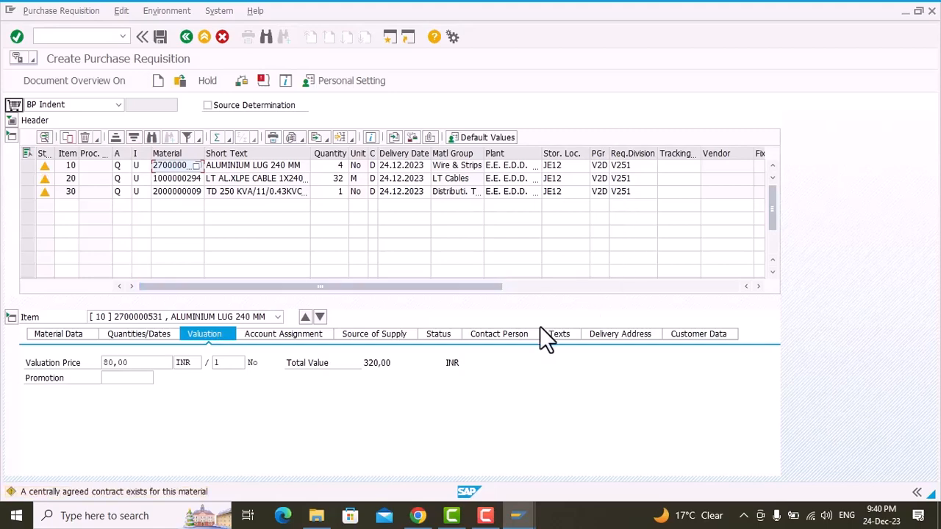
Step: Mark Attachment Uploaded and Trigger Approval in the customer data of the ALUMINIUM LUG 240 MM item
{"action": "left_click", "coordinate": [704, 336]}
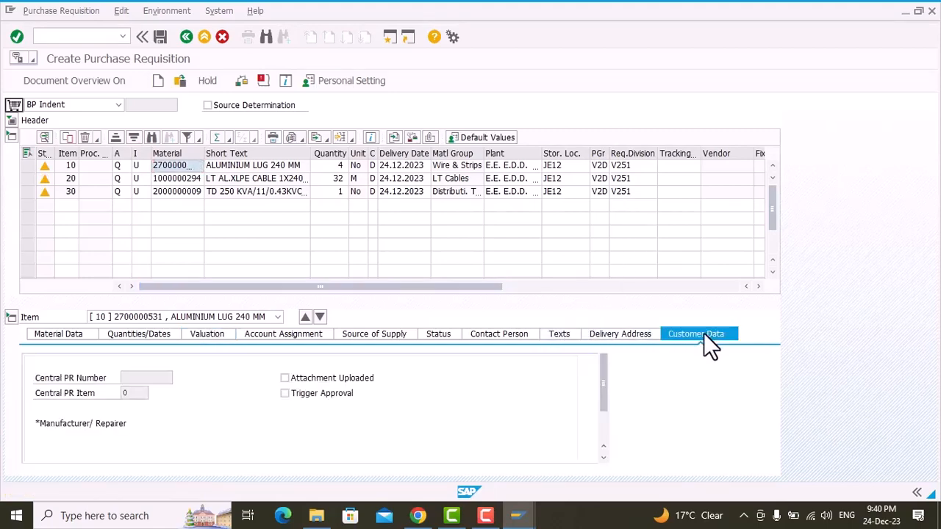
{"action": "left_click", "coordinate": [286, 380]}
{"action": "left_click", "coordinate": [283, 394]}
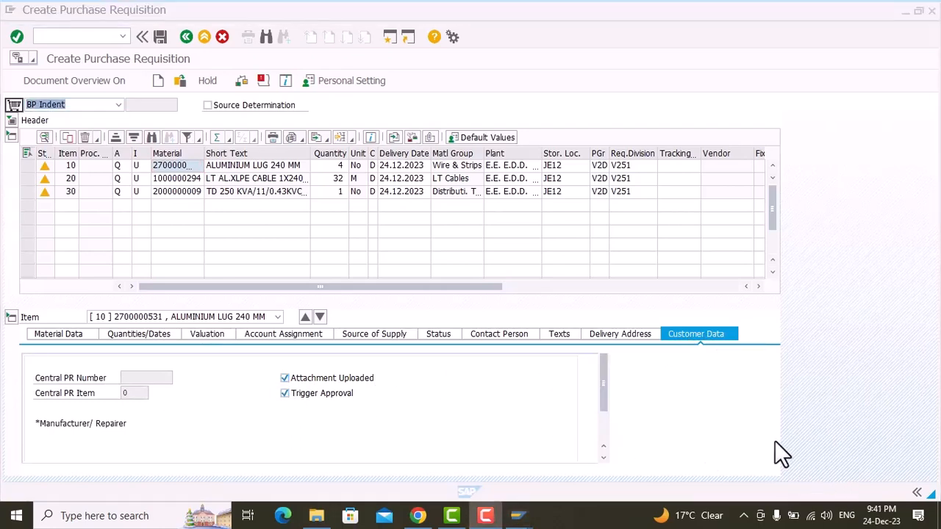
Step: Attach the PDF New Doc 12-21-2023 17.34 from the Downloads folder to the requisition, confirming the import
{"action": "left_click", "coordinate": [31, 60]}
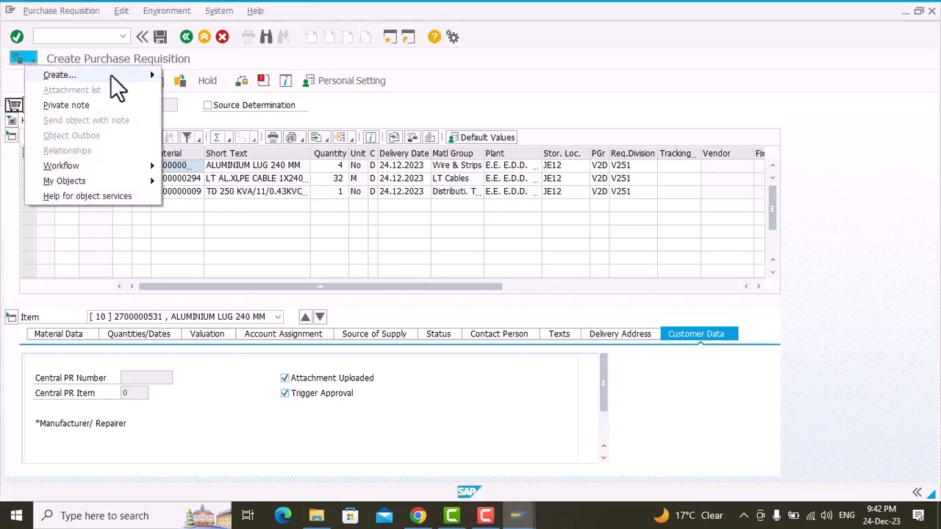
{"action": "mouse_move", "coordinate": [110, 74]}
{"action": "left_click", "coordinate": [192, 75]}
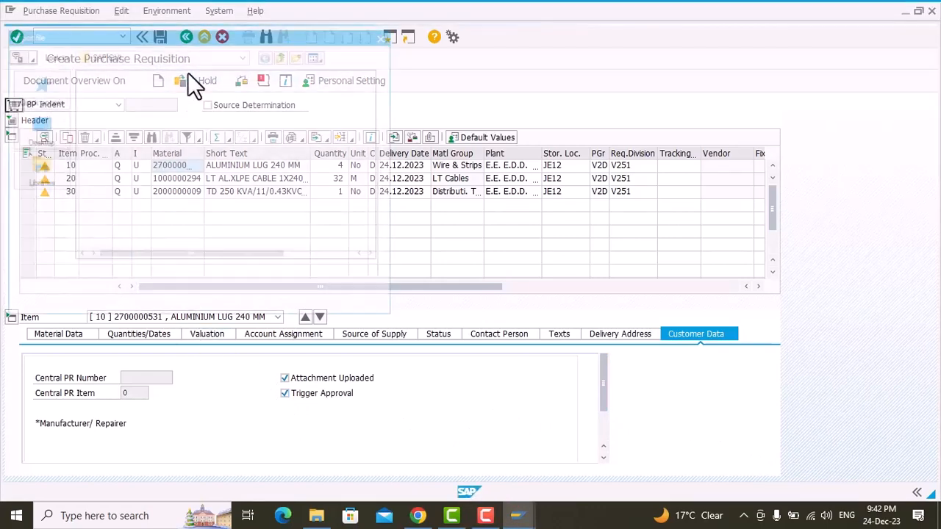
{"action": "left_click", "coordinate": [39, 216]}
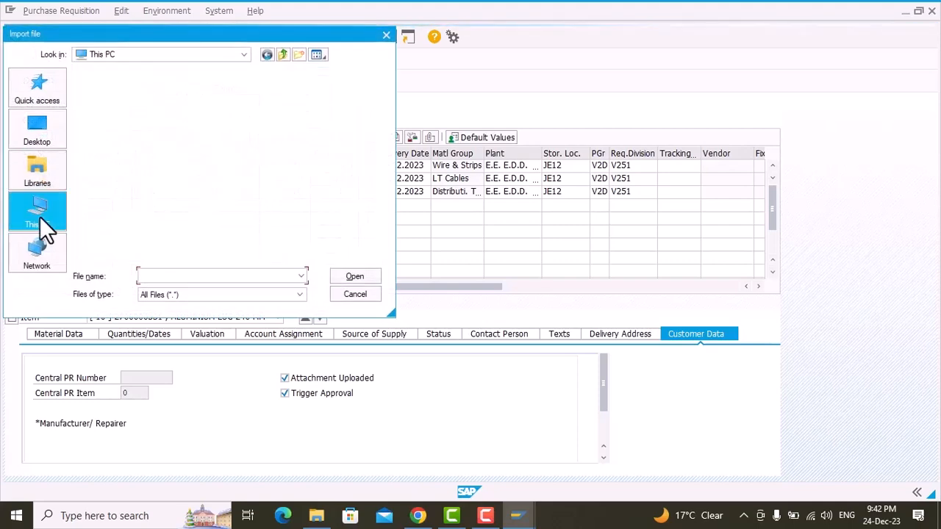
{"action": "double_click", "coordinate": [146, 213]}
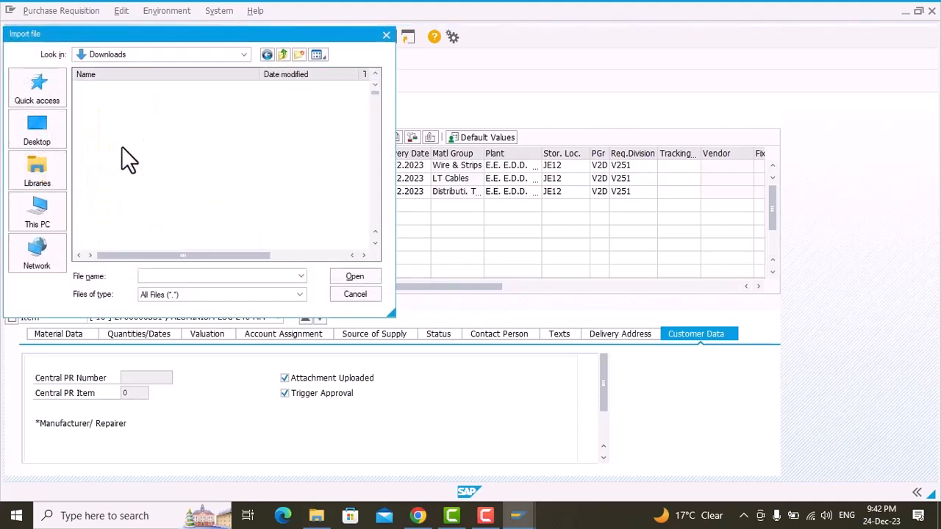
{"action": "left_click", "coordinate": [110, 101]}
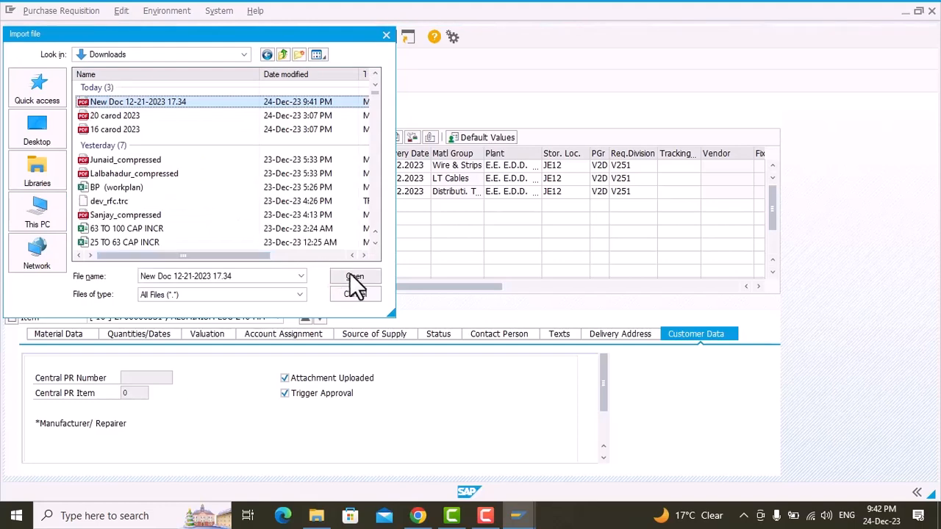
{"action": "left_click", "coordinate": [354, 278]}
{"action": "left_click", "coordinate": [327, 293]}
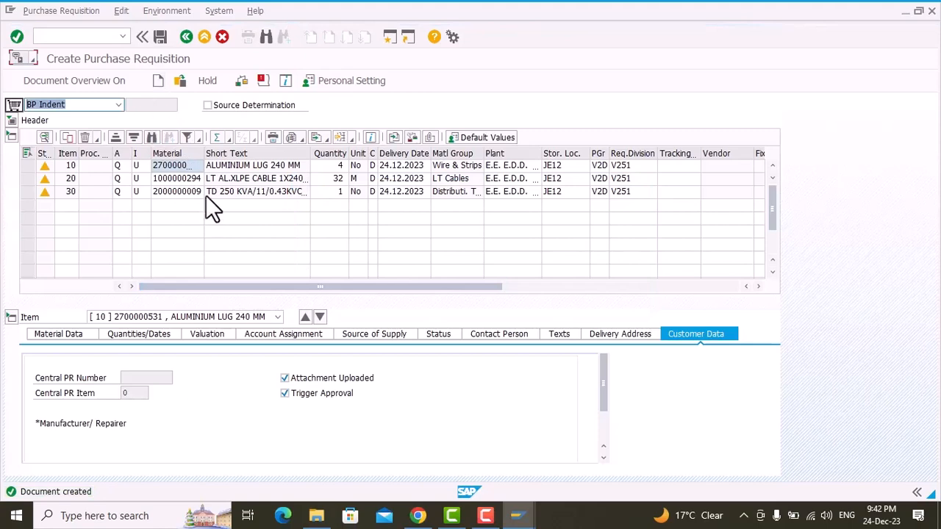
Step: Save the purchase requisition despite the system messages, allowing SAP GUI access to the PDF file
{"action": "left_click", "coordinate": [159, 34]}
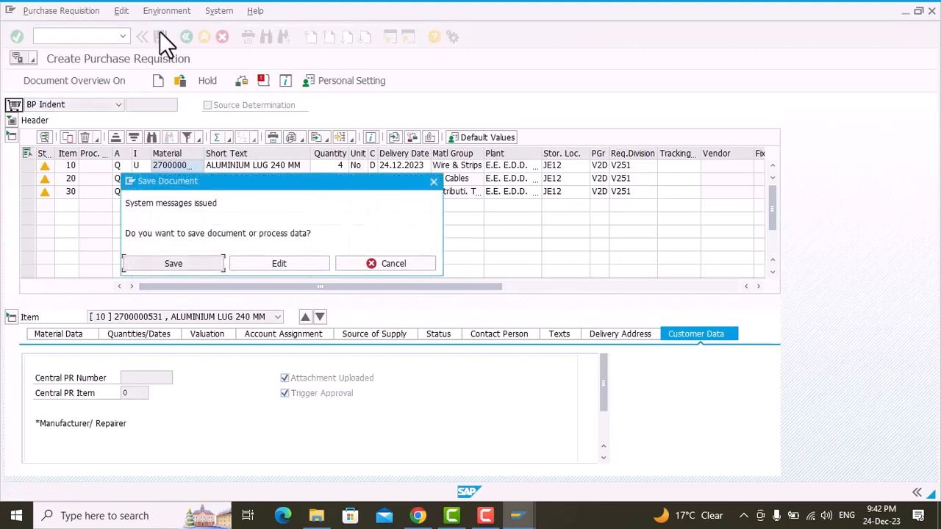
{"action": "left_click", "coordinate": [163, 263]}
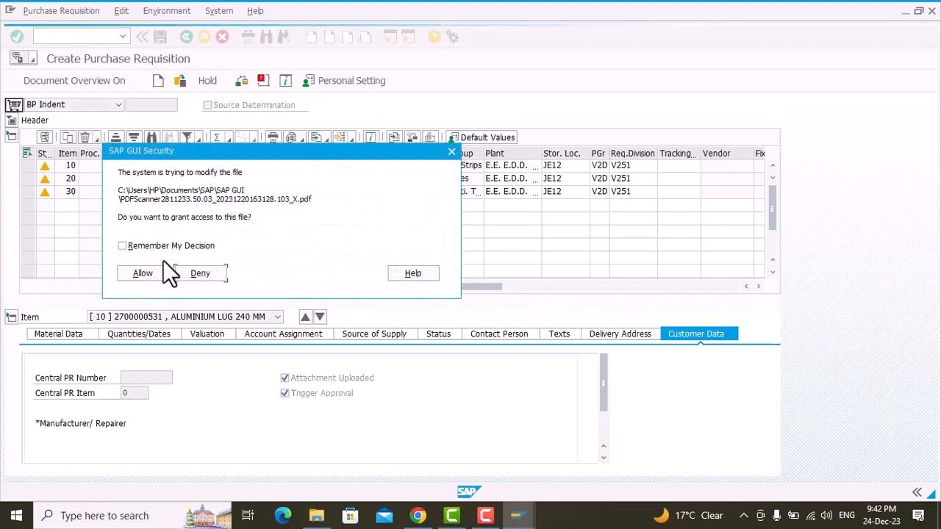
{"action": "left_click", "coordinate": [149, 271]}
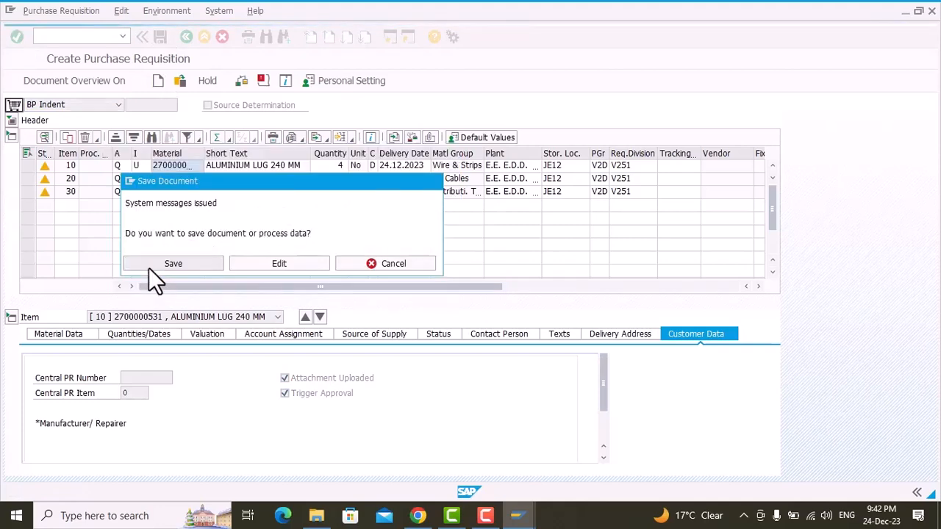
{"action": "left_click", "coordinate": [149, 266]}
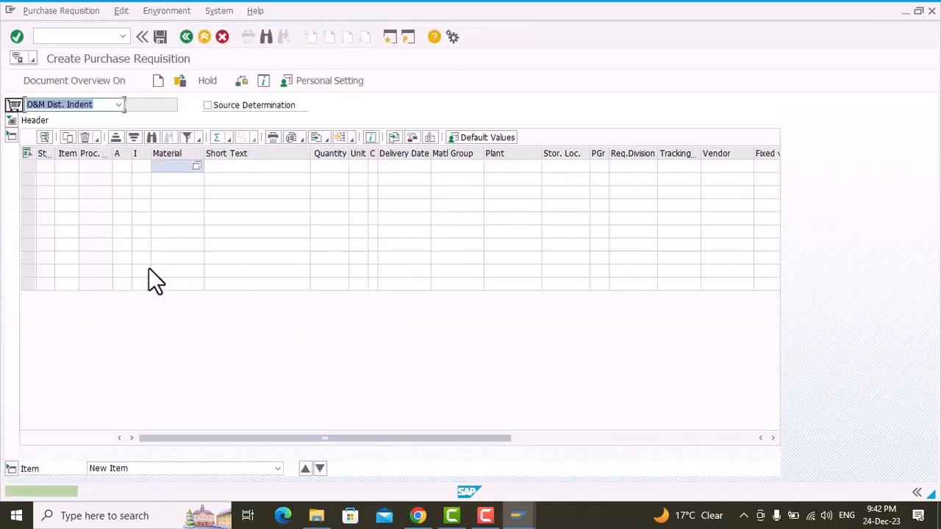